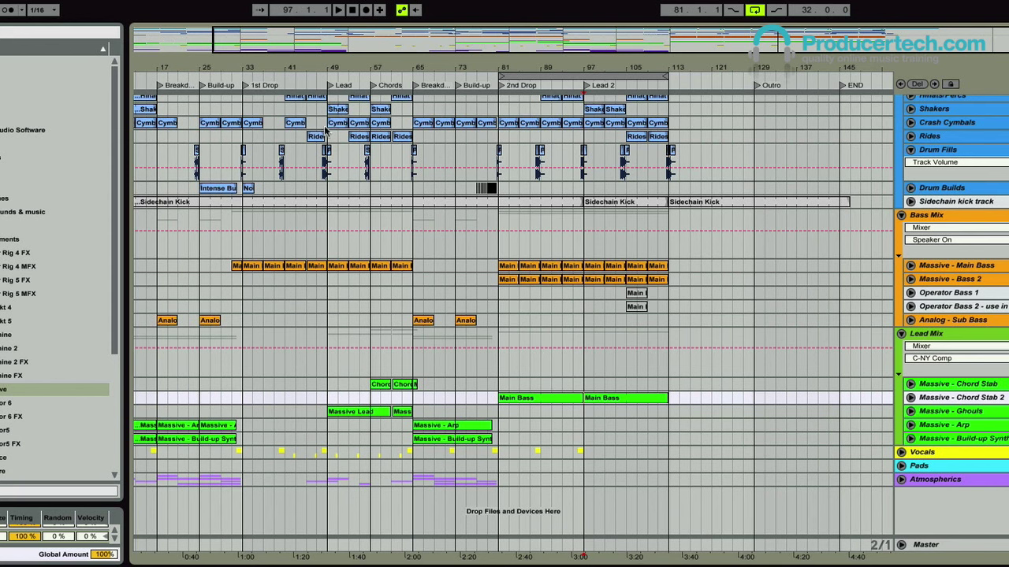
- Shorten the loop to the 16-bar Lead 2 section starting at bar 97
{"action": "left_click_drag", "start_coordinate": [651, 73], "coordinate": [396, 252]}
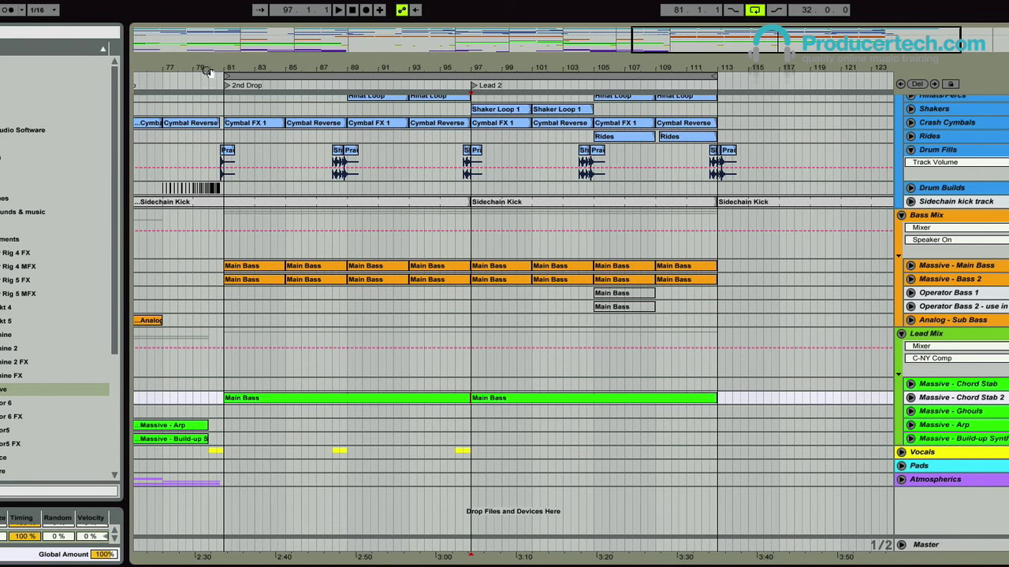
{"action": "left_click_drag", "start_coordinate": [228, 76], "coordinate": [471, 75]}
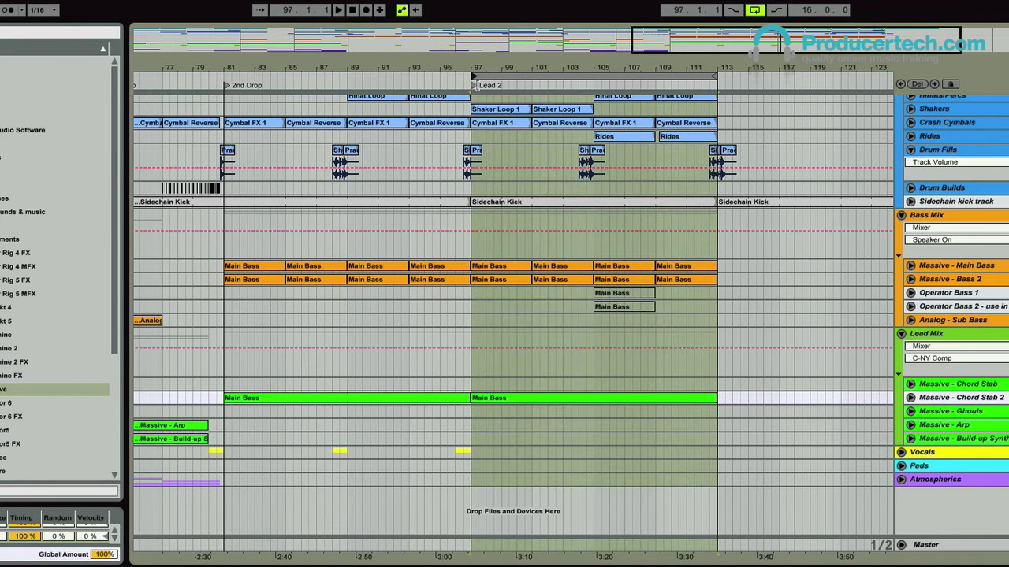
- Insert a new MIDI track below Massive - Chord Stab 2 and load the Massive synth on it
{"action": "left_click", "coordinate": [982, 399]}
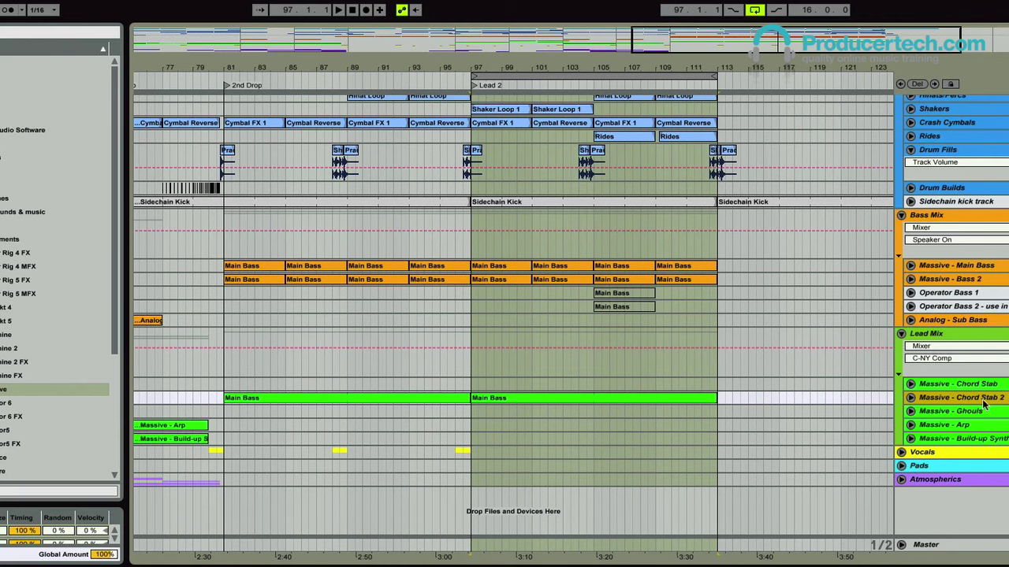
{"action": "key", "text": "ctrl+shift+t"}
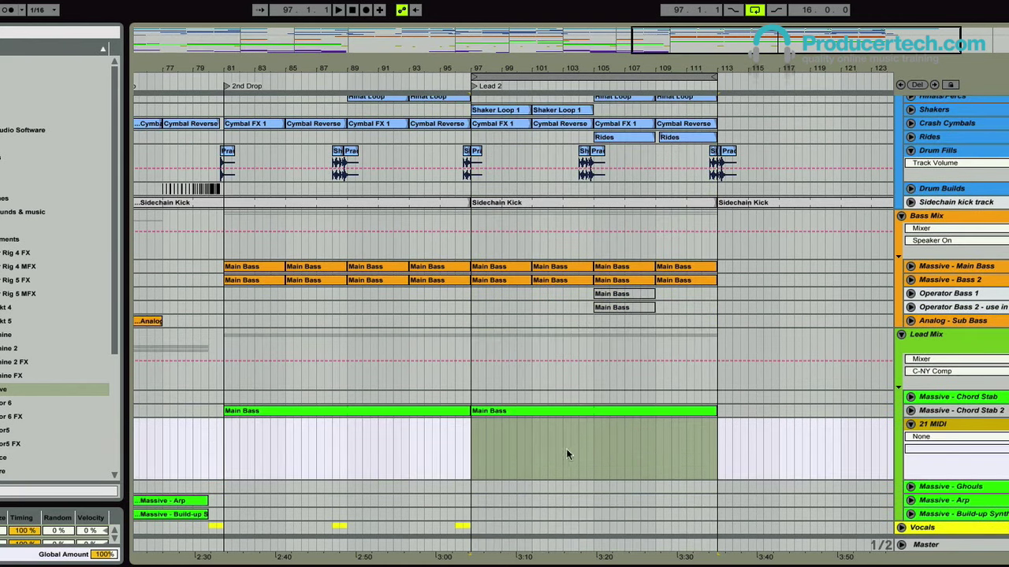
{"action": "double_click", "coordinate": [15, 390]}
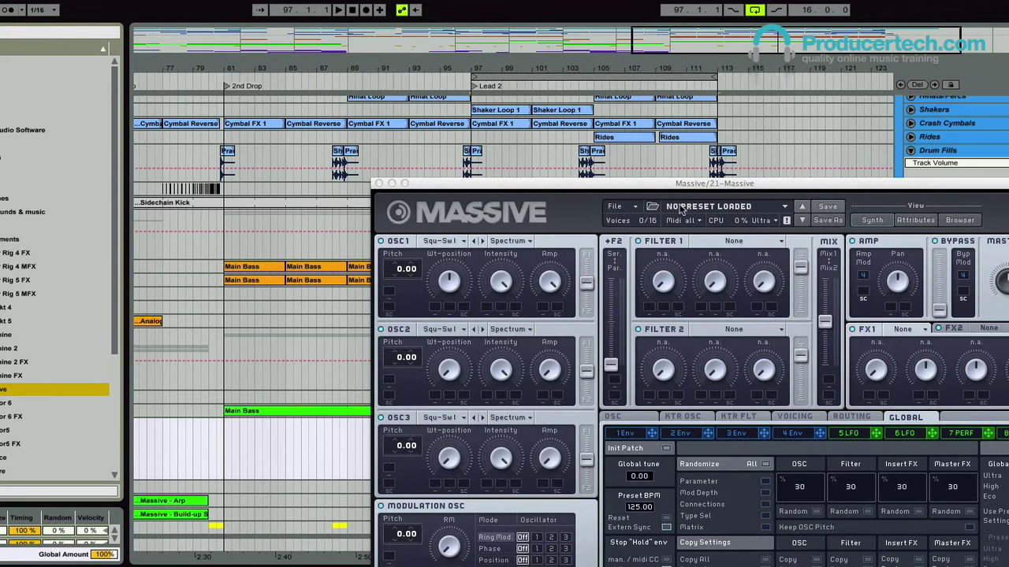
- Load the Lead - Attack Organ preset in Massive and move its window clear of the arrangement
{"action": "left_click_drag", "start_coordinate": [623, 190], "coordinate": [375, 70]}
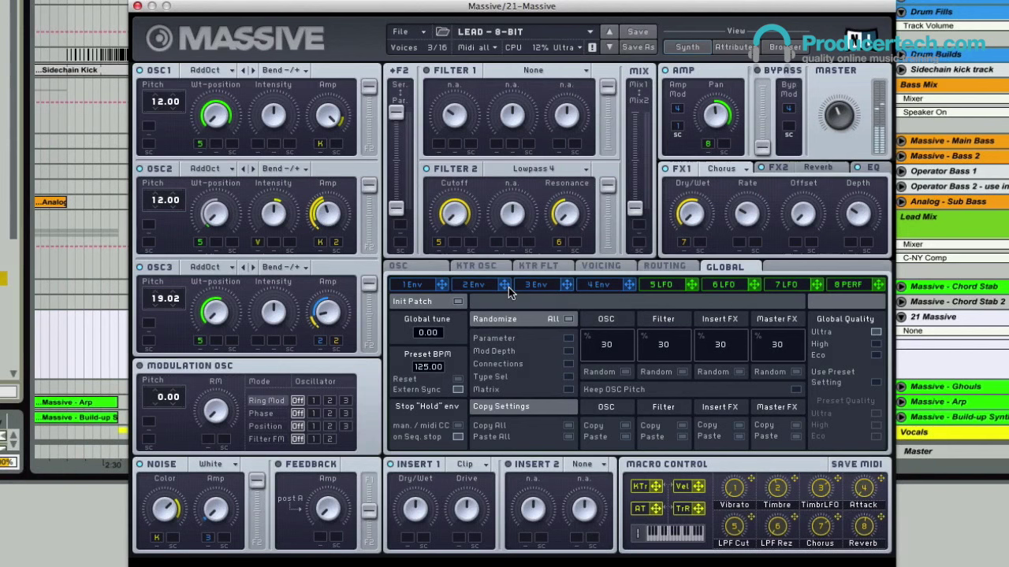
{"action": "left_click", "coordinate": [611, 48]}
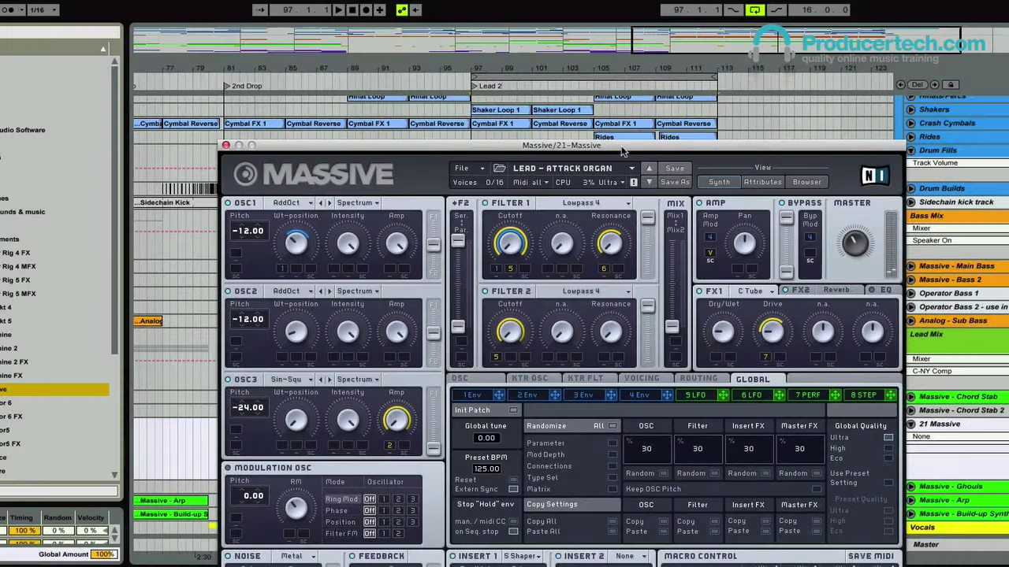
{"action": "left_click_drag", "start_coordinate": [622, 151], "coordinate": [575, 531]}
{"action": "double_click", "coordinate": [605, 441]}
{"action": "scroll", "coordinate": [613, 378], "scroll_direction": "down", "scroll_amount": 2}
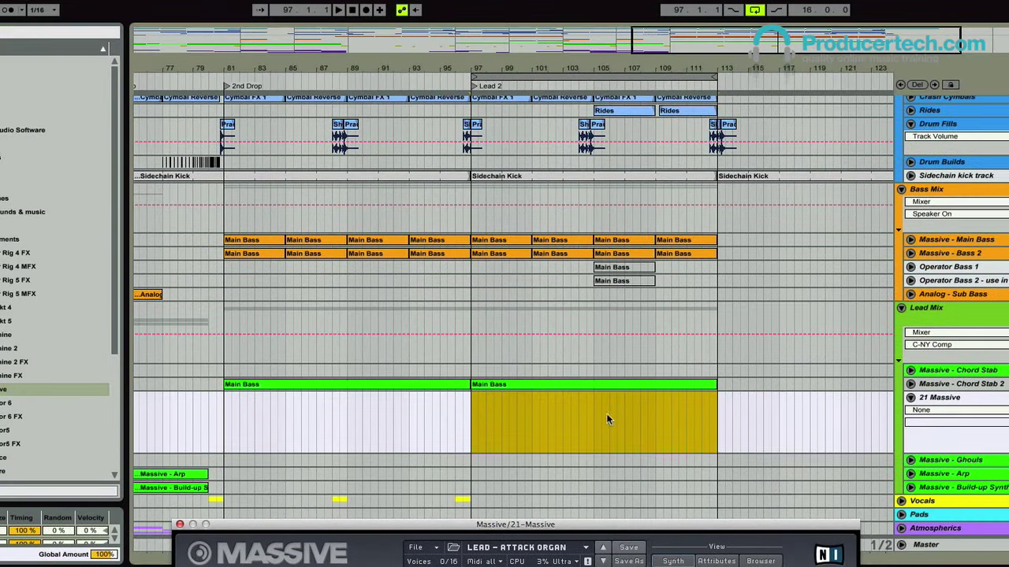
- Copy the Main Bass clip at bar 97 from Massive - Main Bass onto the new Massive track and loop its four bars
{"action": "left_click", "coordinate": [609, 417]}
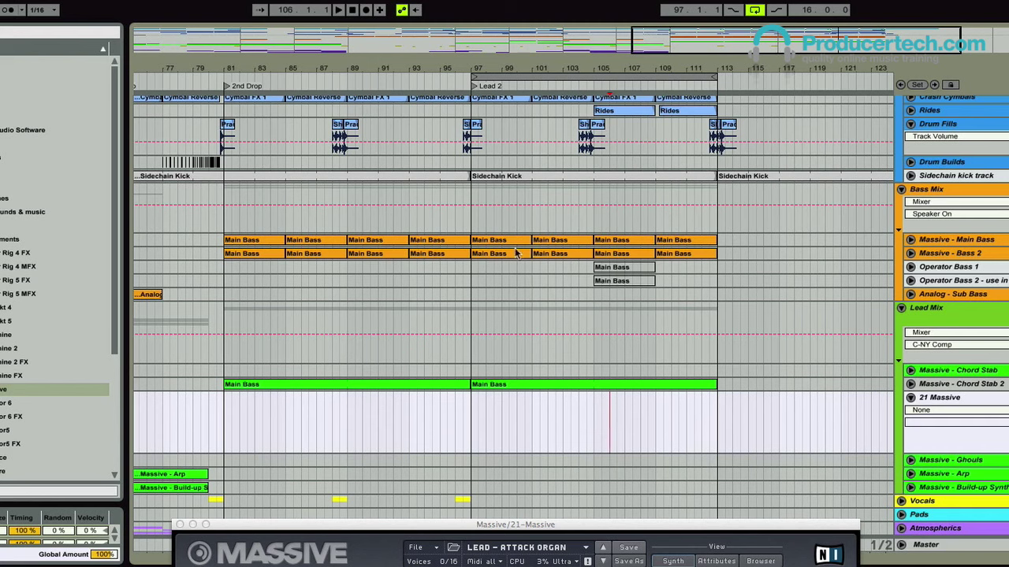
{"action": "left_click", "coordinate": [910, 240]}
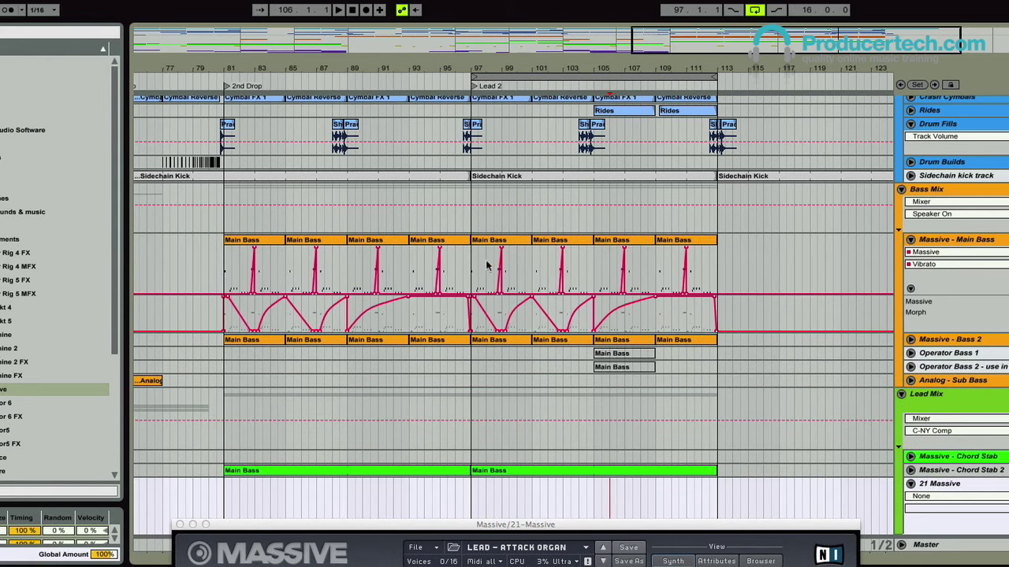
{"action": "left_click", "coordinate": [489, 240]}
{"action": "left_click", "coordinate": [676, 244], "text": "shift"}
{"action": "scroll", "coordinate": [406, 303], "scroll_direction": "down", "scroll_amount": 3}
{"action": "left_click", "coordinate": [500, 156]}
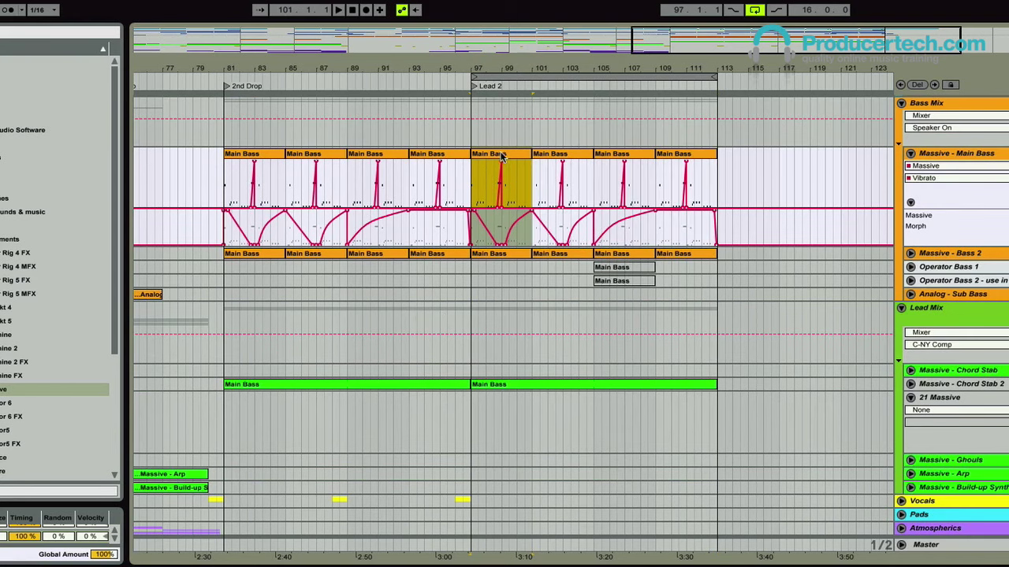
{"action": "left_click_drag", "start_coordinate": [511, 158], "coordinate": [519, 405]}
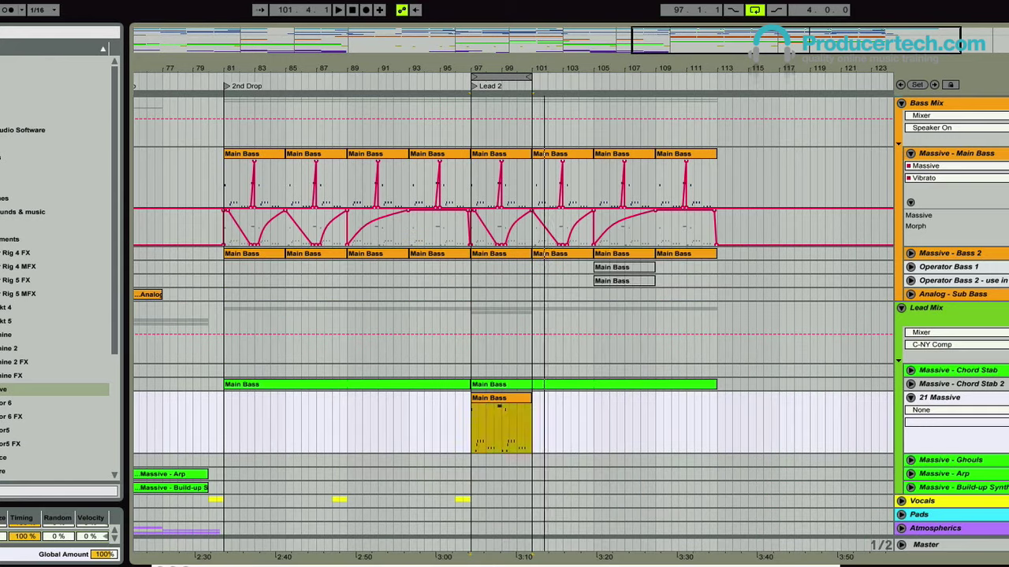
- Play the copied Main Bass clip and open its notes in an enlarged note editor
{"action": "key", "text": "space"}
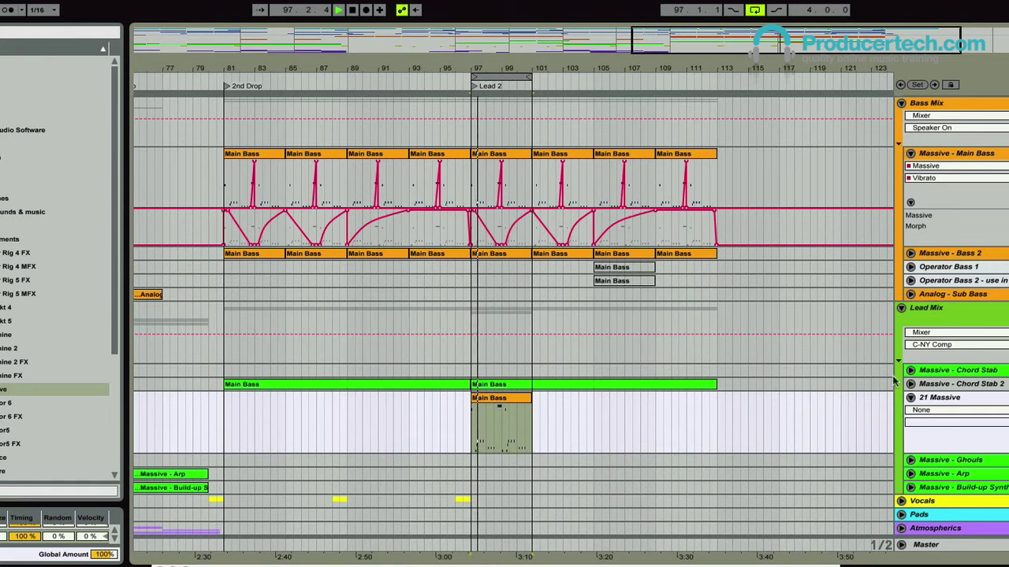
{"action": "left_click", "coordinate": [484, 397]}
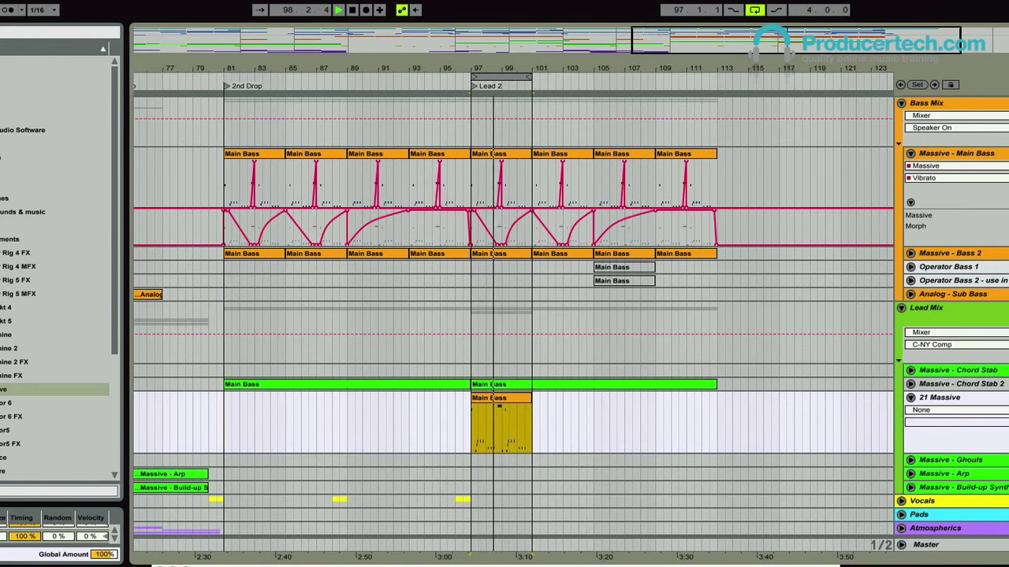
{"action": "double_click", "coordinate": [504, 399]}
{"action": "key", "text": "space"}
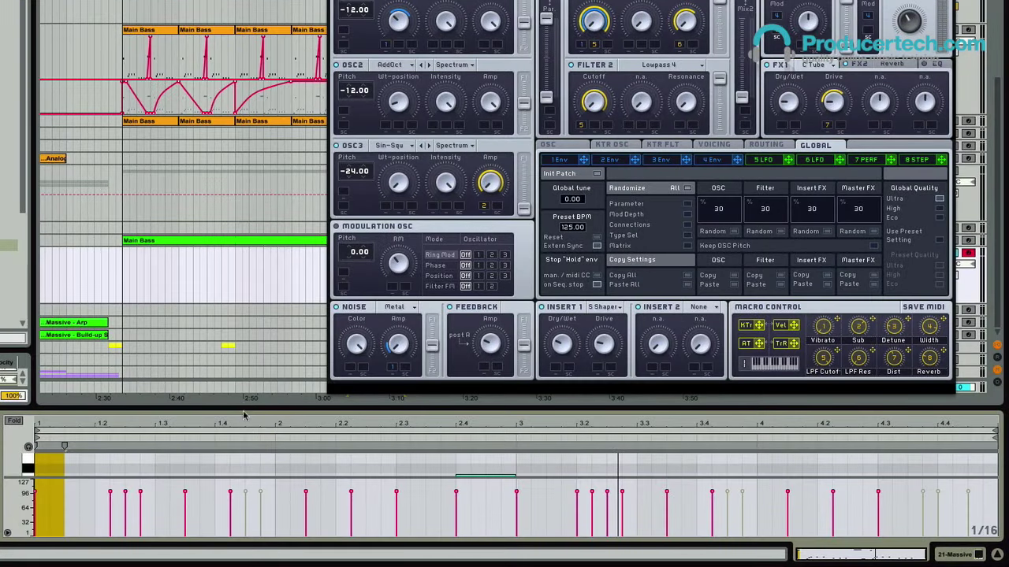
{"action": "left_click_drag", "start_coordinate": [243, 411], "coordinate": [224, 117]}
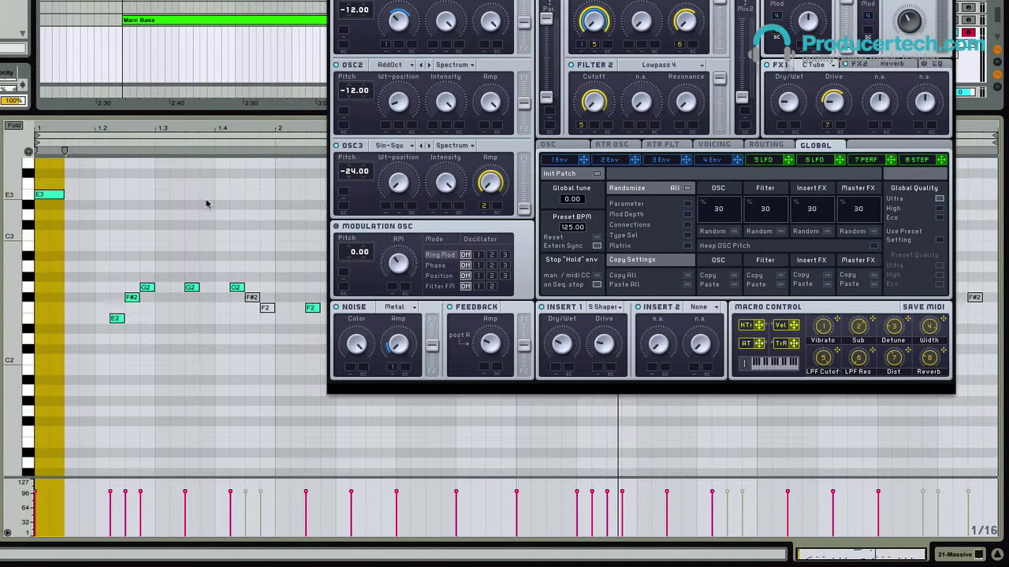
- Transpose all notes in the copied clip up one octave, comparing both octaves during playback
{"action": "left_click", "coordinate": [203, 206]}
{"action": "key", "text": "super+a"}
{"action": "key", "text": "shift+Up"}
{"action": "key", "text": "space"}
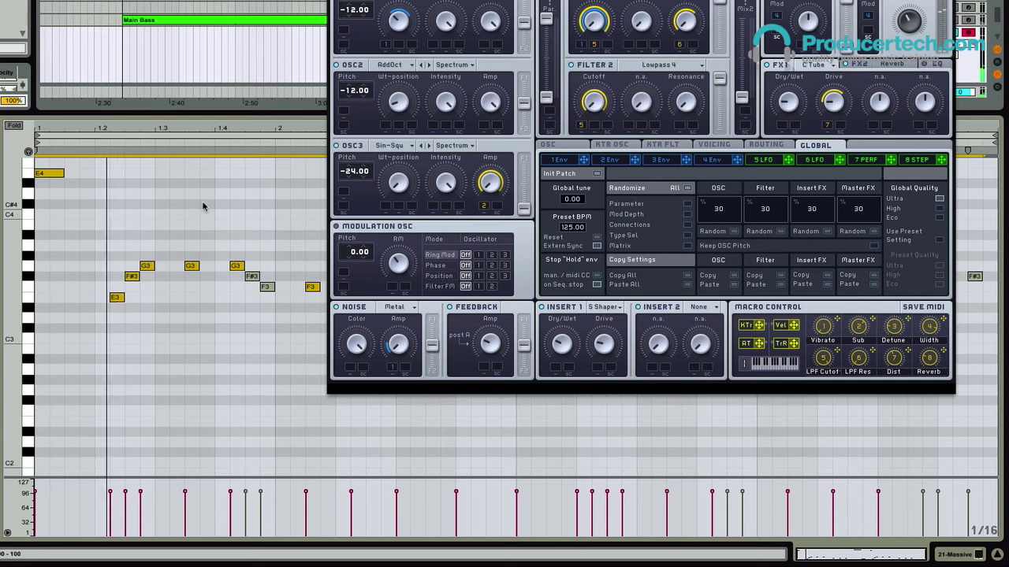
{"action": "key", "text": "shift+Down"}
{"action": "key", "text": "shift+Up"}
{"action": "key", "text": "shift+Down"}
{"action": "key", "text": "shift+Up"}
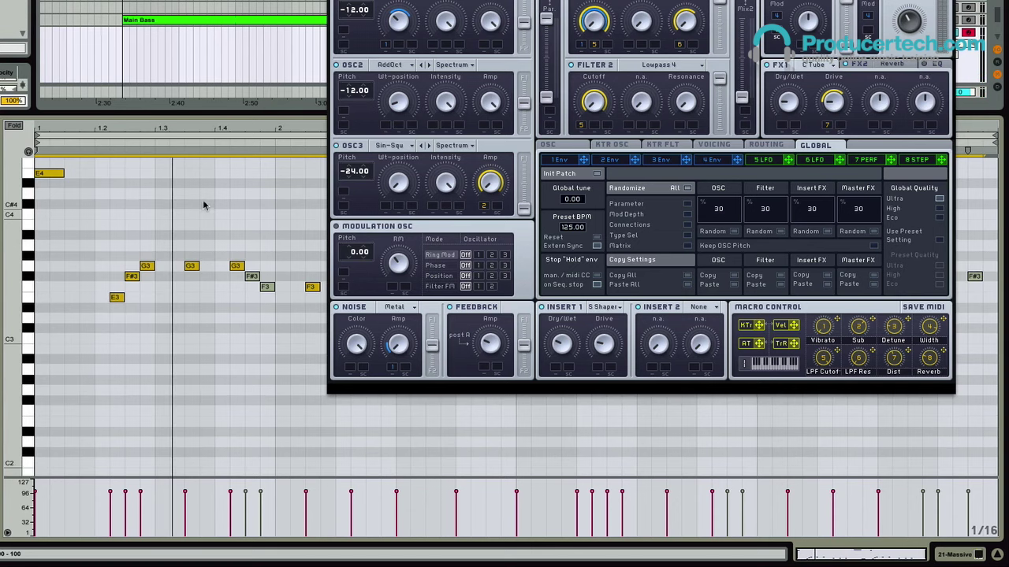
- Reactivate the muted notes near beats 1.4, 3.4 and 4.4 of the clip and play it back
{"action": "scroll", "coordinate": [219, 300], "scroll_direction": "up", "scroll_amount": 1}
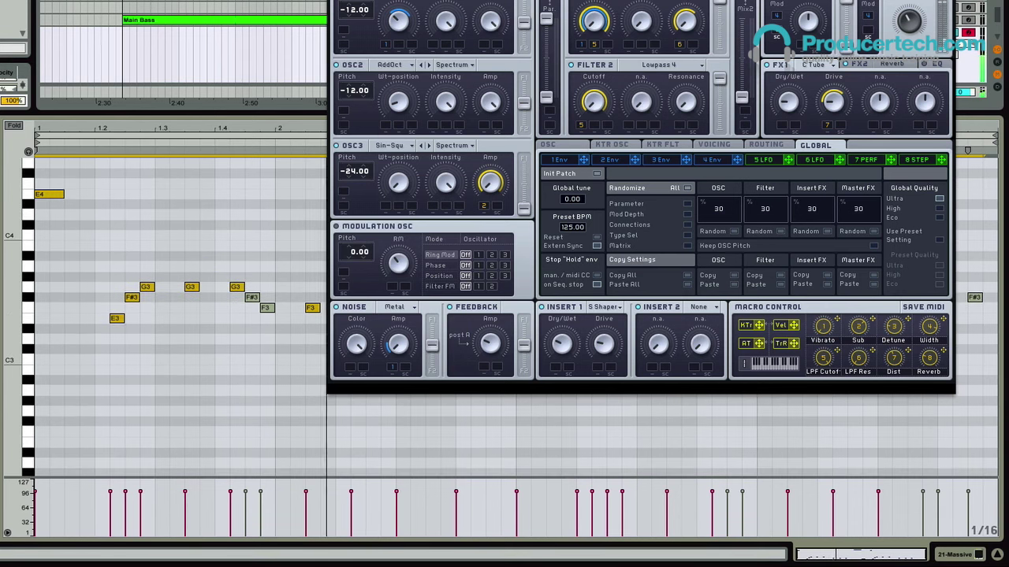
{"action": "left_click_drag", "start_coordinate": [589, 0], "coordinate": [443, 422]}
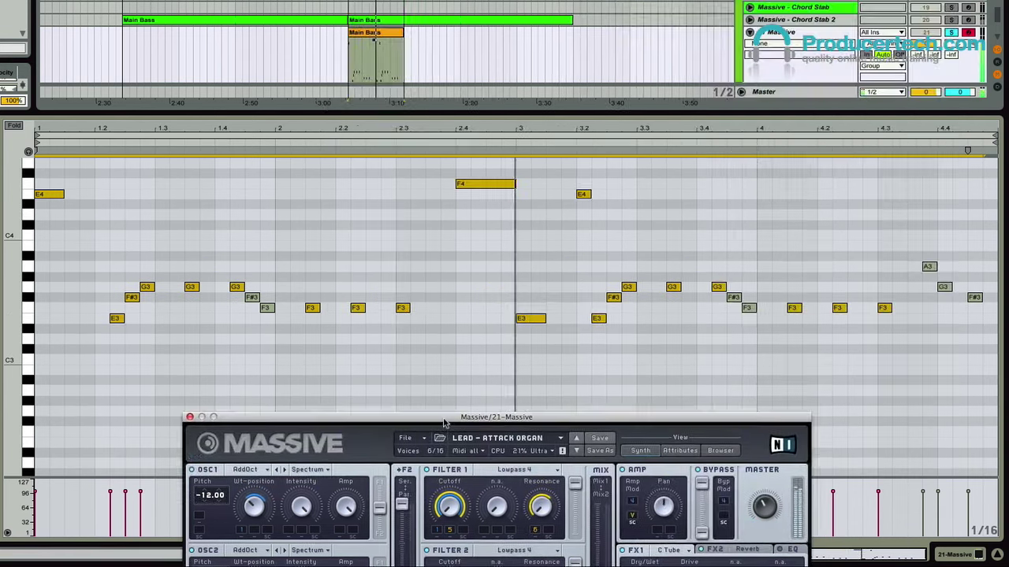
{"action": "left_click", "coordinate": [415, 362]}
{"action": "key", "text": "space"}
{"action": "left_click_drag", "start_coordinate": [257, 271], "coordinate": [273, 334]}
{"action": "left_click_drag", "start_coordinate": [727, 331], "coordinate": [762, 305]}
{"action": "left_click_drag", "start_coordinate": [902, 249], "coordinate": [992, 359]}
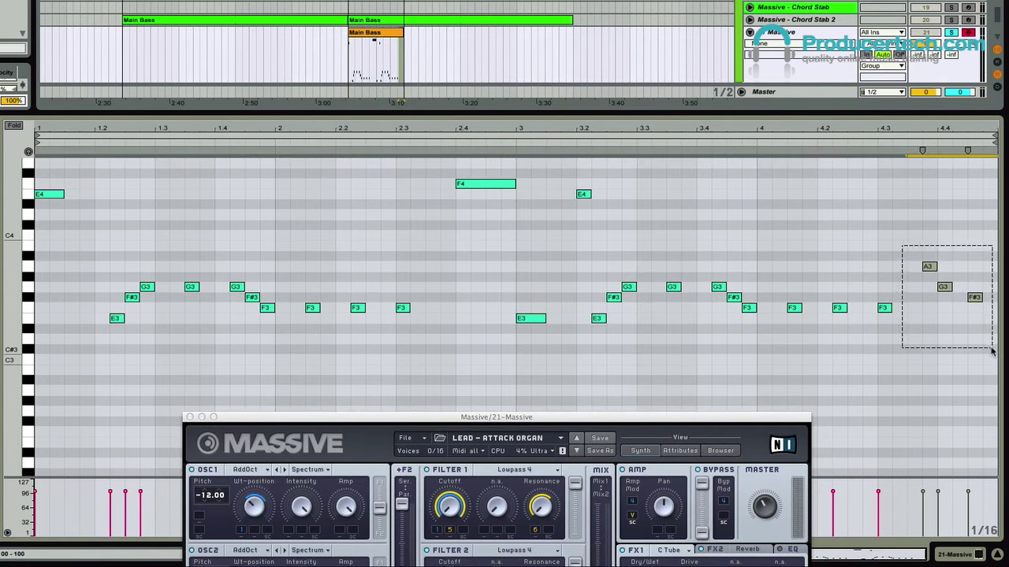
{"action": "key", "text": "space"}
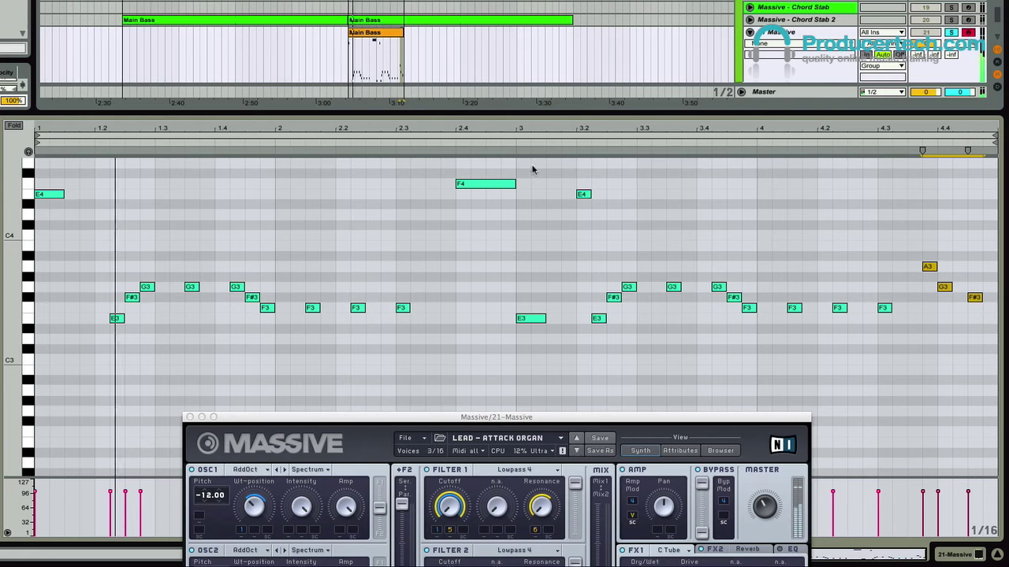
- Lengthen the opening E4 note to end at 1.2 and audition it and the F4 note an octave lower
{"action": "left_click", "coordinate": [169, 238]}
{"action": "left_click_drag", "start_coordinate": [63, 194], "coordinate": [478, 230]}
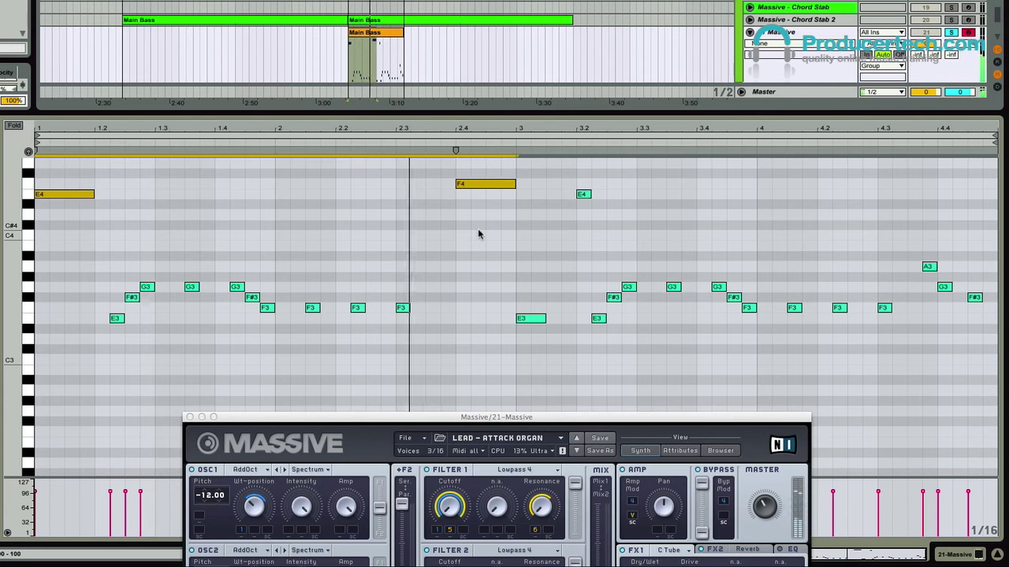
{"action": "key", "text": "shift+Down"}
{"action": "key", "text": "shift+Up"}
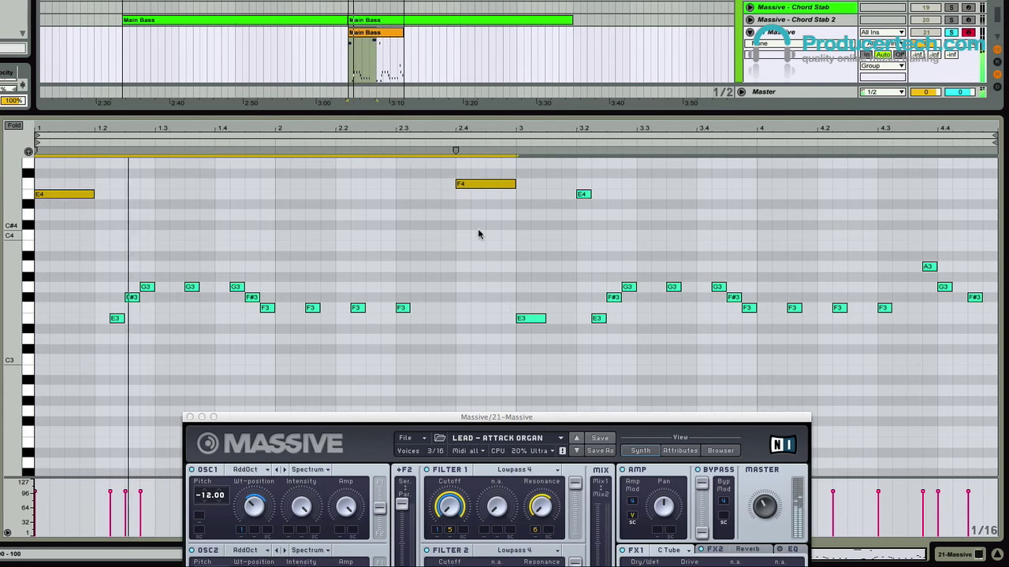
{"action": "left_click", "coordinate": [485, 232]}
- Bring the Massive window into view and adjust the synth's master volume during playback
{"action": "left_click_drag", "start_coordinate": [470, 420], "coordinate": [511, 132]}
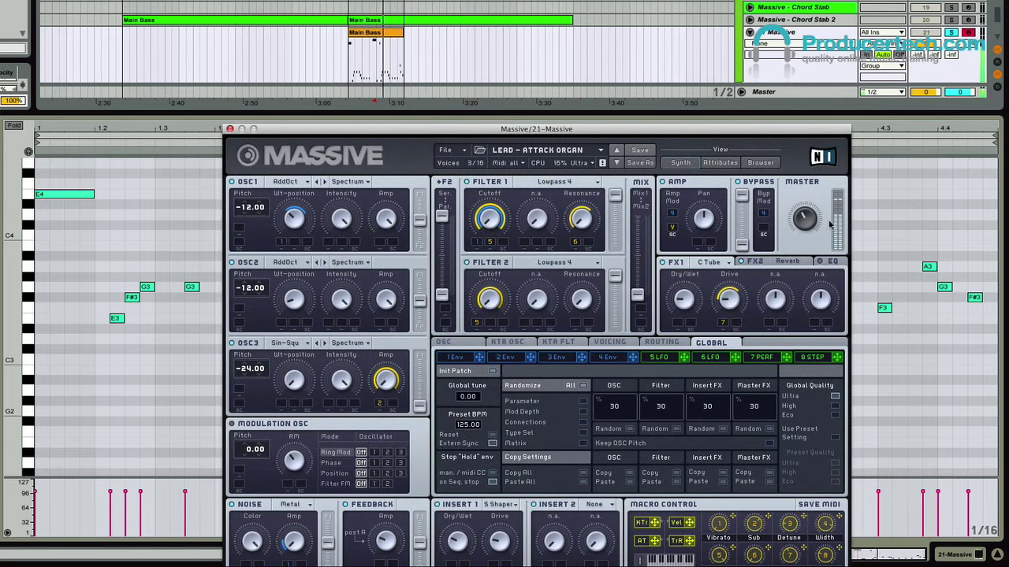
{"action": "left_click", "coordinate": [791, 217]}
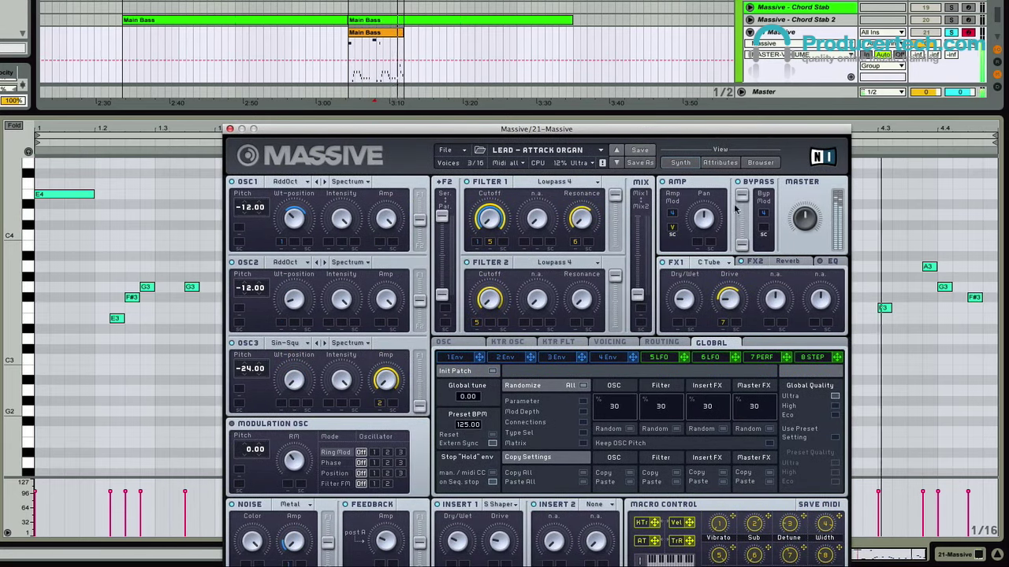
{"action": "key", "text": "space"}
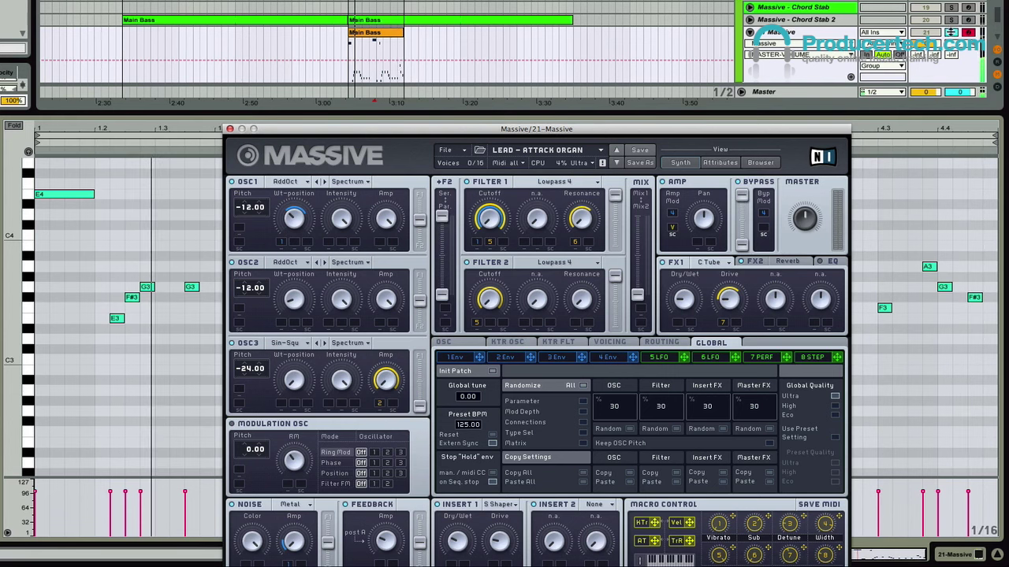
- Unsolo the new Massive track, play it with the full mix, and enlarge the arrangement view above the note editor
{"action": "left_click", "coordinate": [951, 32]}
{"action": "key", "text": "space"}
{"action": "left_click_drag", "start_coordinate": [505, 137], "coordinate": [593, 264]}
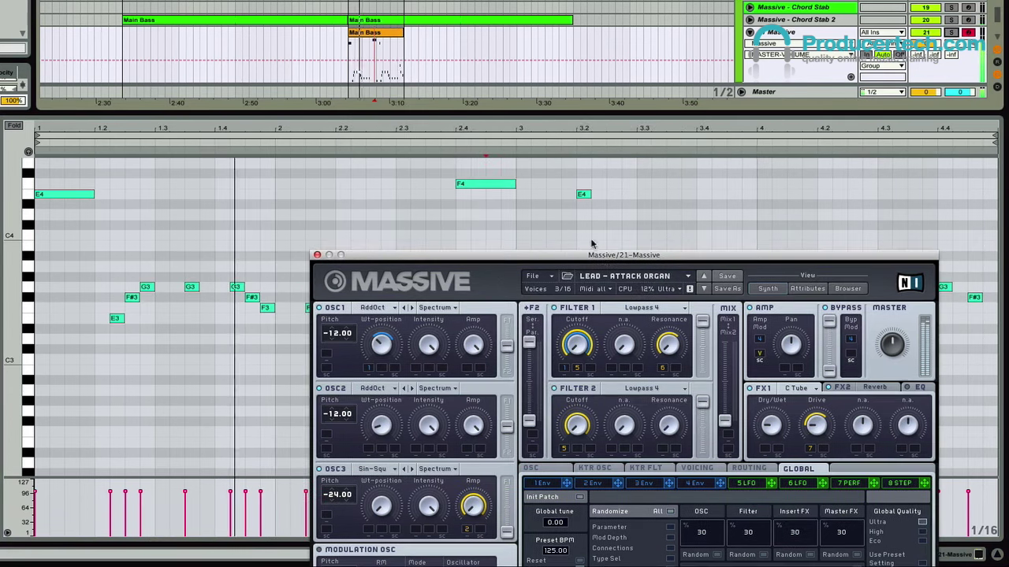
{"action": "left_click_drag", "start_coordinate": [456, 112], "coordinate": [457, 289]}
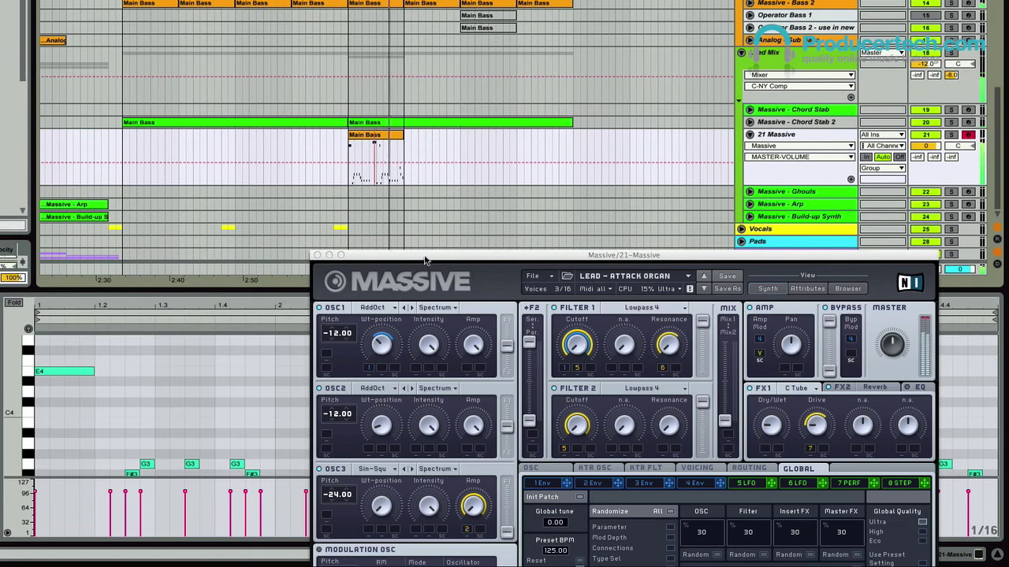
{"action": "left_click_drag", "start_coordinate": [426, 256], "coordinate": [380, 161]}
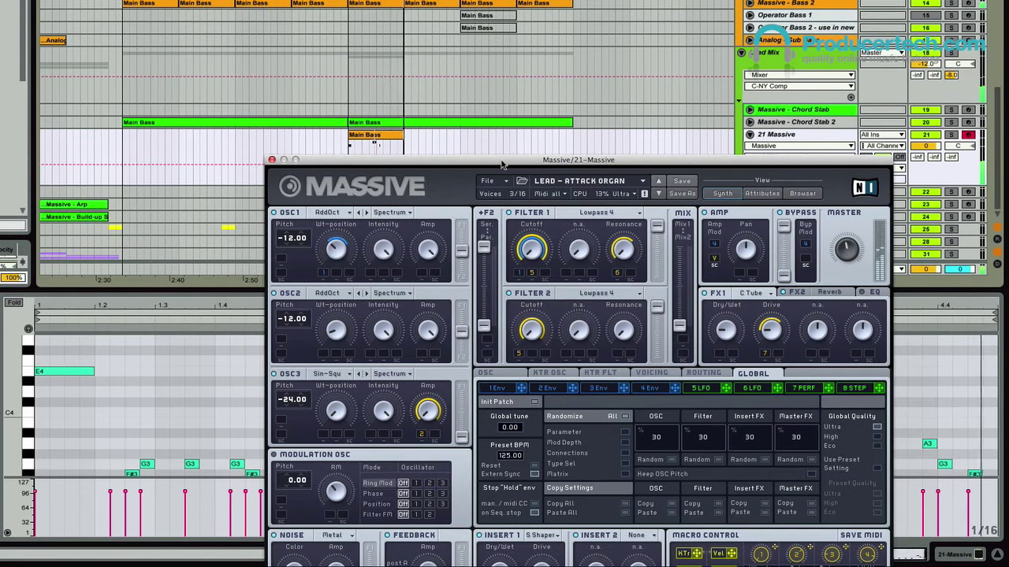
{"action": "left_click_drag", "start_coordinate": [558, 192], "coordinate": [499, 220]}
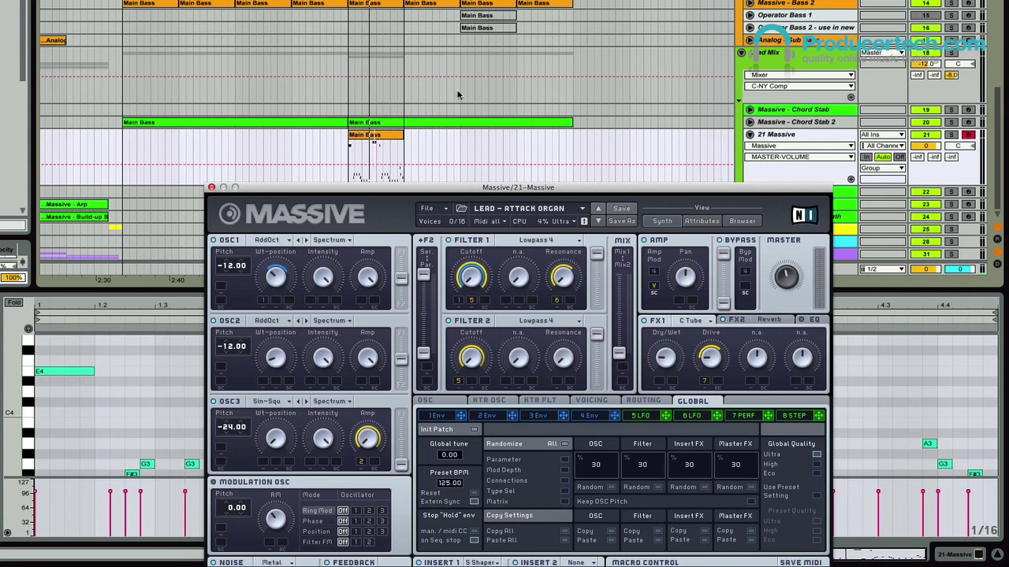
- Load the Lead - Break It Down preset in Massive and audition it both soloed and in the mix
{"action": "left_click_drag", "start_coordinate": [496, 192], "coordinate": [465, 174]}
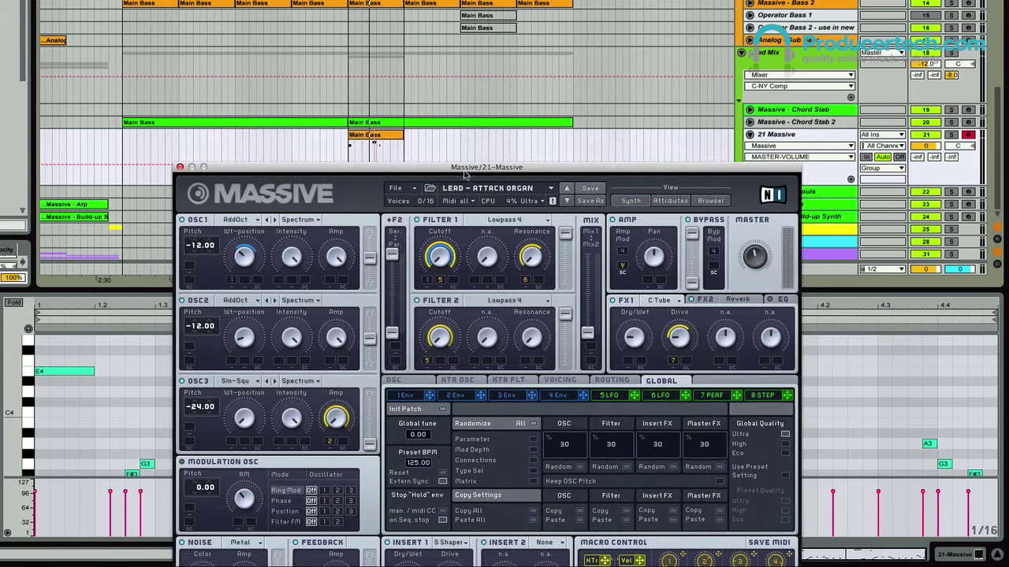
{"action": "left_click", "coordinate": [567, 202]}
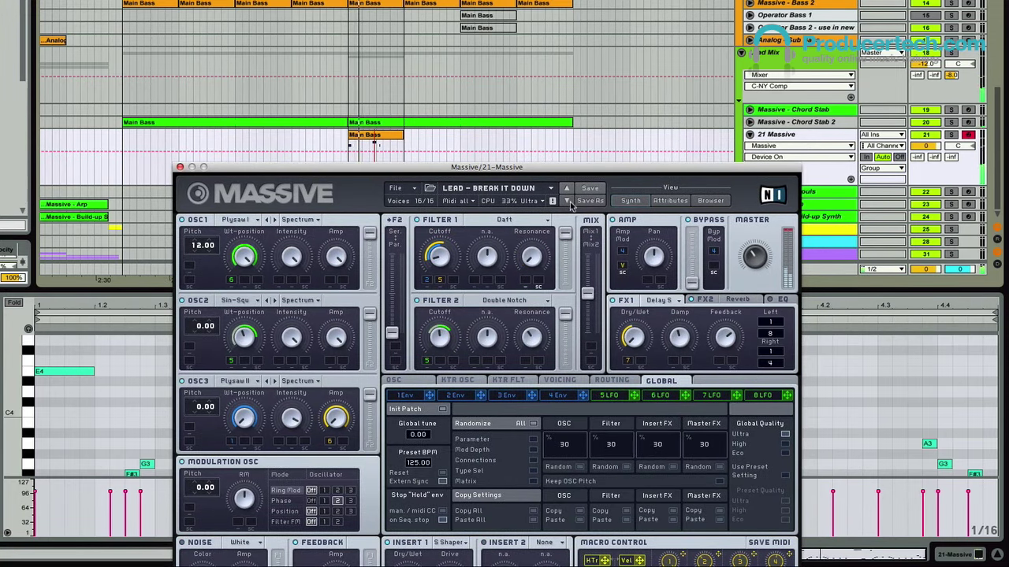
{"action": "left_click", "coordinate": [950, 135]}
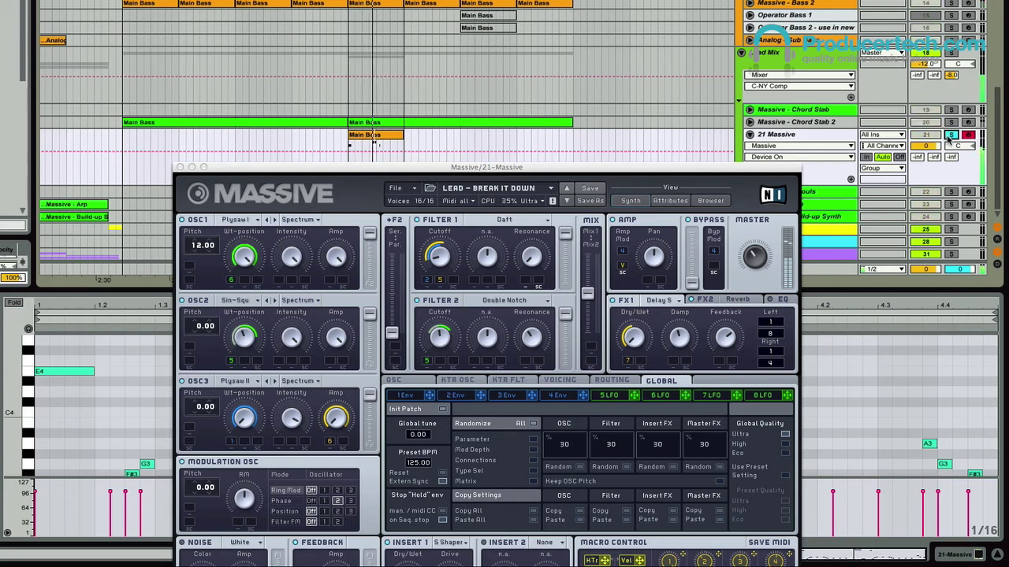
{"action": "left_click", "coordinate": [950, 135]}
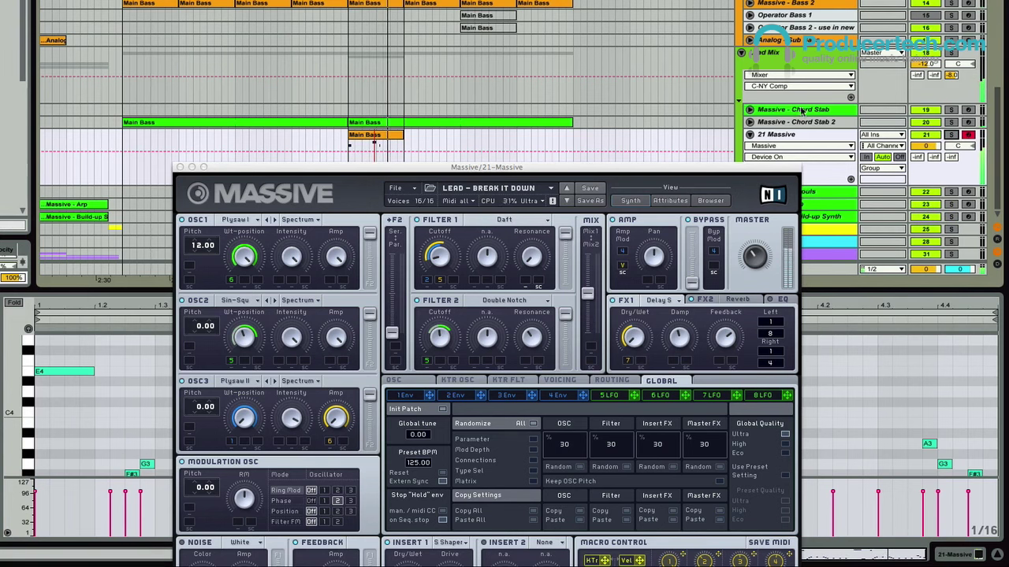
- Step through the following lead presets in Massive, including Digi Horns, Doom and True Grit, auditioning them during playback
{"action": "left_click", "coordinate": [567, 202]}
{"action": "left_click", "coordinate": [567, 202]}
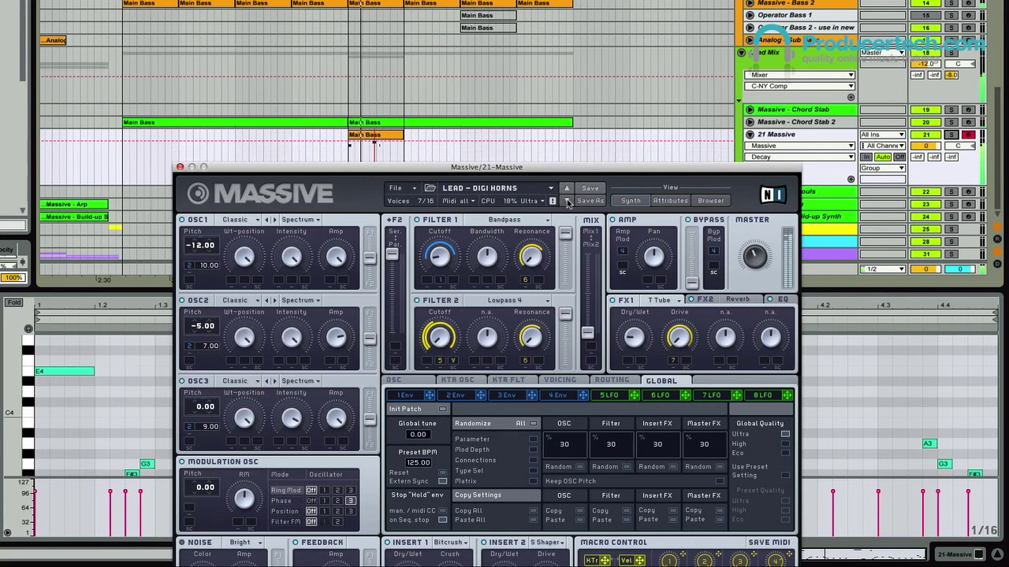
{"action": "left_click", "coordinate": [567, 202]}
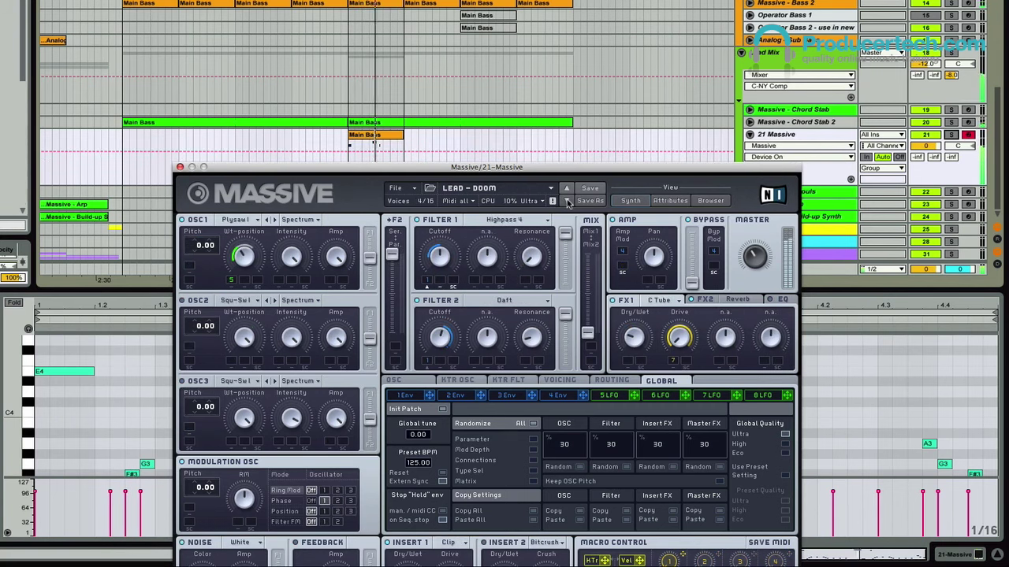
{"action": "left_click", "coordinate": [567, 201]}
{"action": "left_click", "coordinate": [567, 202]}
{"action": "left_click", "coordinate": [567, 202]}
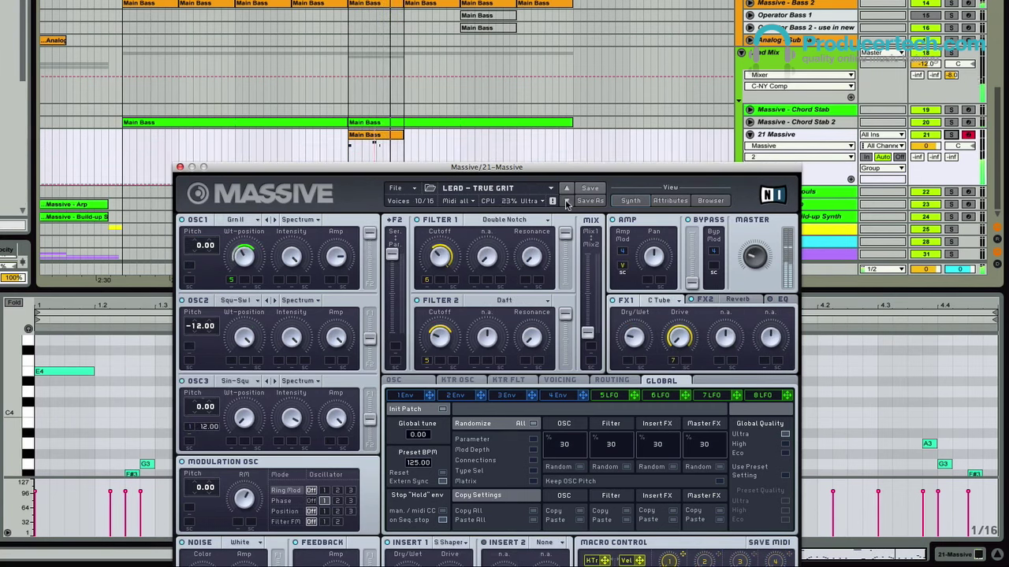
{"action": "left_click", "coordinate": [567, 202]}
{"action": "left_click", "coordinate": [568, 203]}
{"action": "left_click", "coordinate": [568, 203]}
- Reload the Lead - Break It Down preset in Massive and audition it with the mix
{"action": "left_click", "coordinate": [482, 188]}
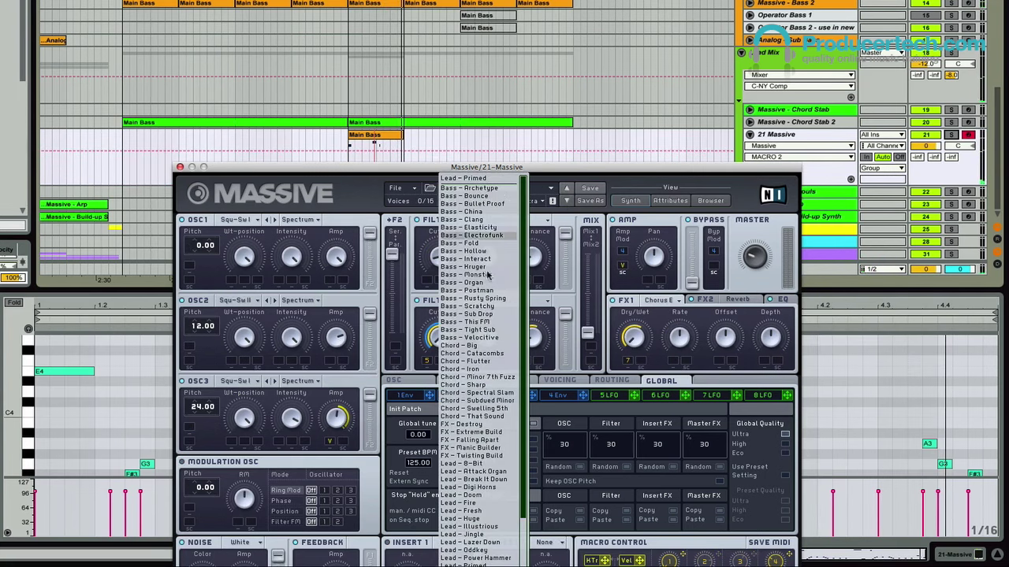
{"action": "scroll", "coordinate": [499, 388], "scroll_direction": "down", "scroll_amount": 3}
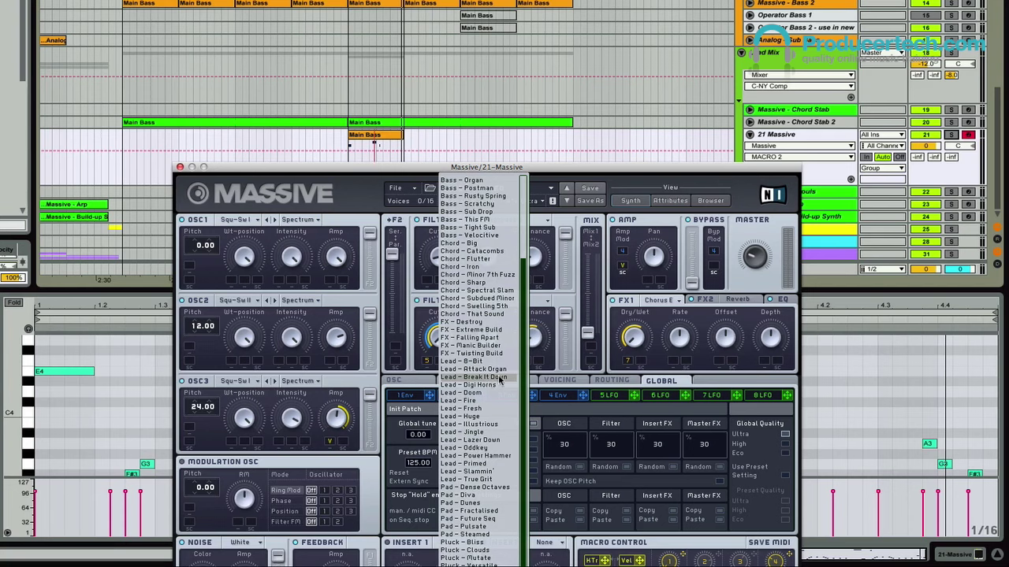
{"action": "left_click", "coordinate": [500, 377]}
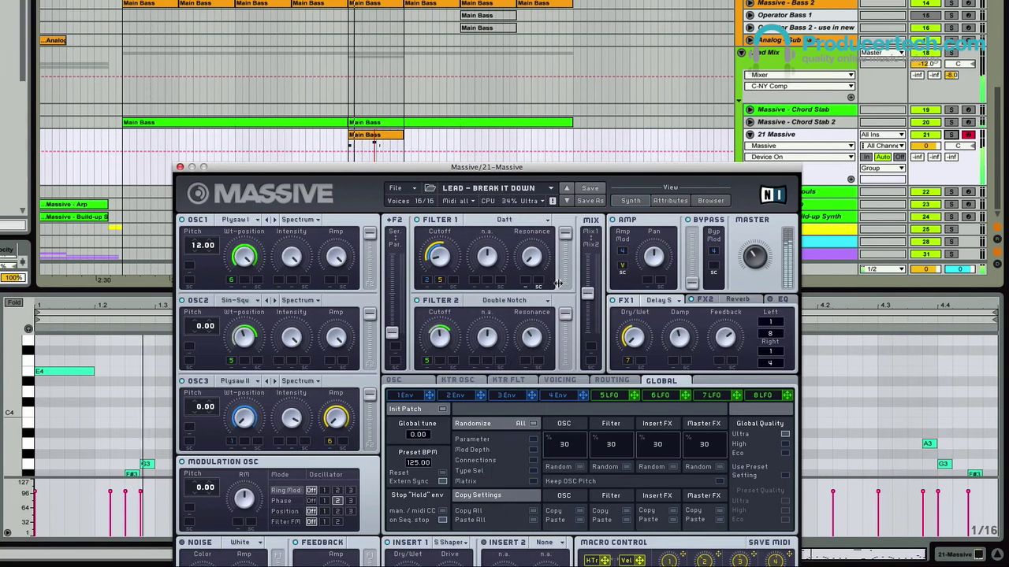
{"action": "left_click", "coordinate": [754, 260]}
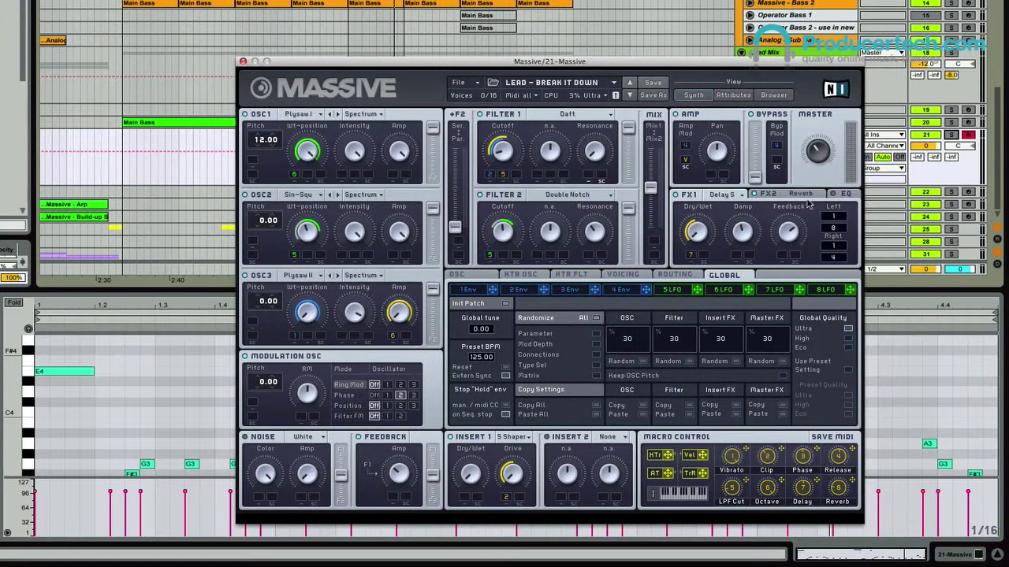
{"action": "left_click", "coordinate": [806, 201]}
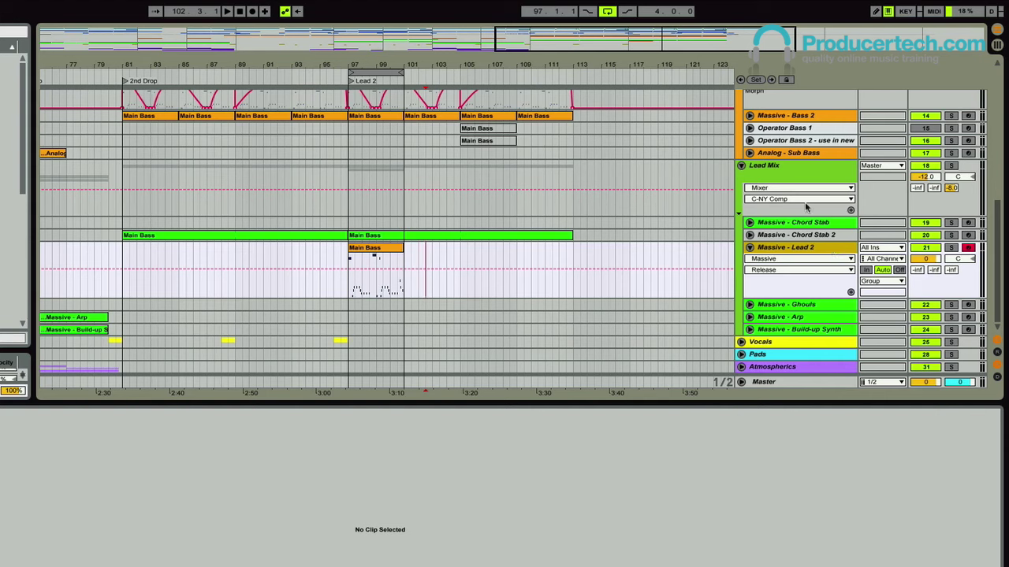
- Colour the tracks from Massive - Chord Stab to Massive - Build-up Synth green to match the Lead Mix group
{"action": "left_click", "coordinate": [813, 225]}
{"action": "left_click", "coordinate": [827, 330]}
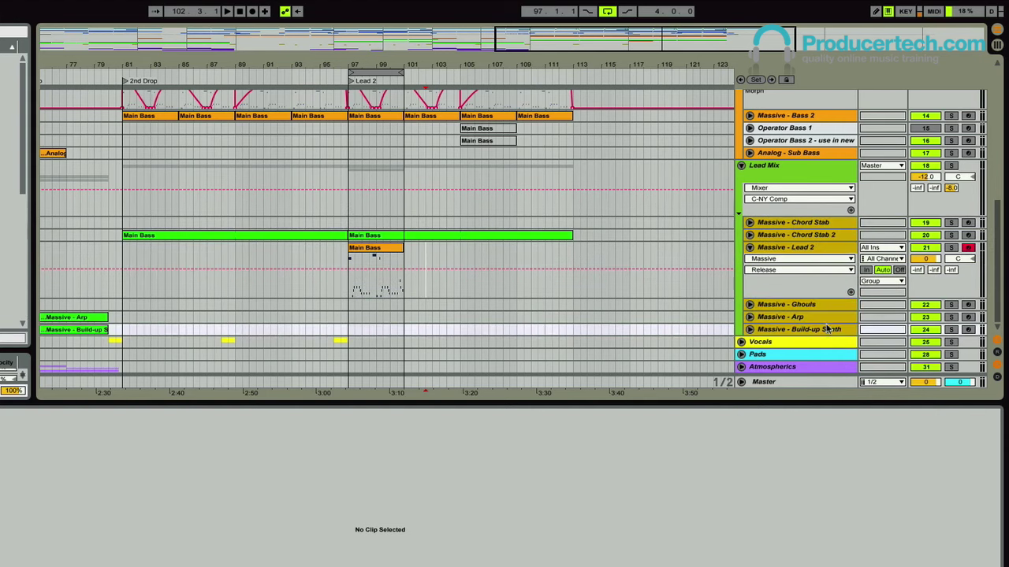
{"action": "right_click", "coordinate": [815, 235]}
{"action": "left_click", "coordinate": [858, 365]}
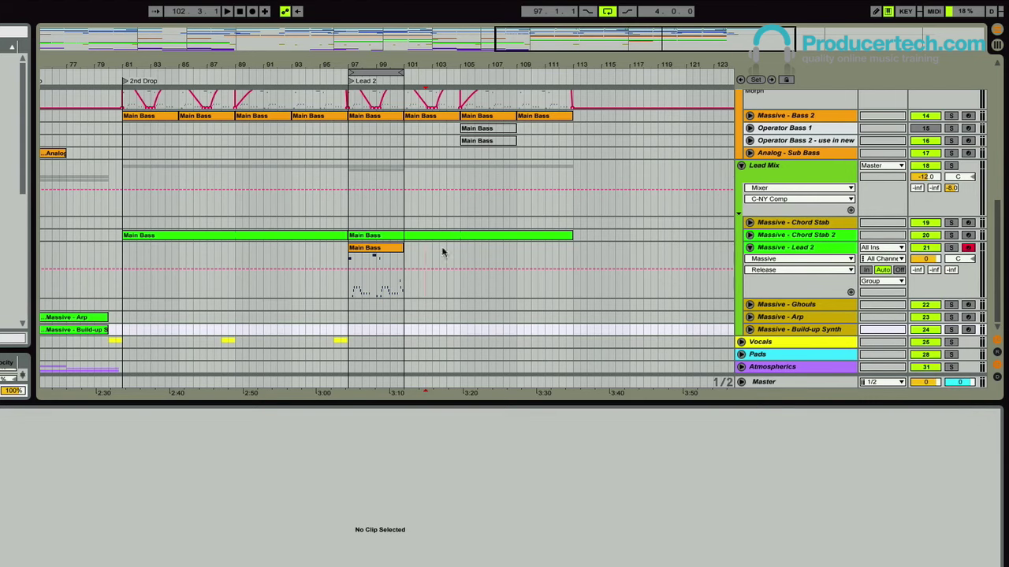
- Loop the eight bars from bar 93 and play the transition into the Lead 2 section, checking the new lead clip
{"action": "left_click", "coordinate": [372, 250]}
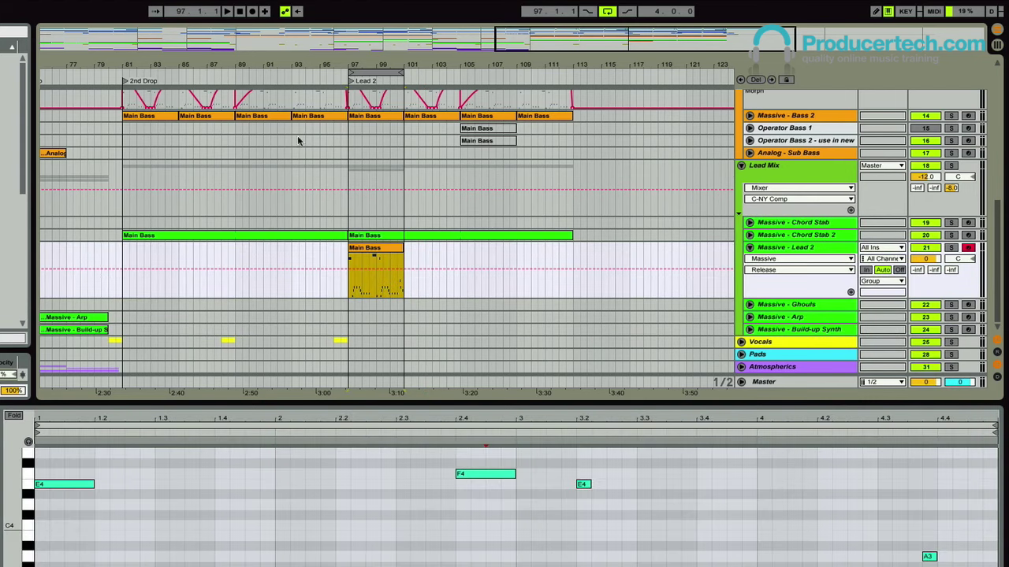
{"action": "left_click", "coordinate": [283, 75]}
{"action": "left_click_drag", "start_coordinate": [352, 74], "coordinate": [337, 245]}
{"action": "scroll", "coordinate": [323, 276], "scroll_direction": "up", "scroll_amount": 10}
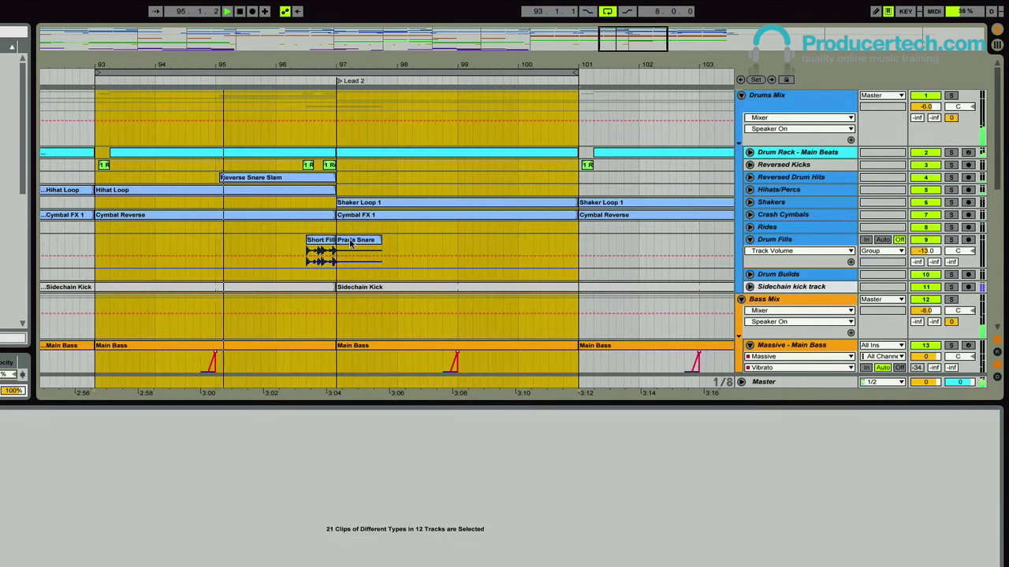
{"action": "scroll", "coordinate": [330, 244], "scroll_direction": "down", "scroll_amount": 10}
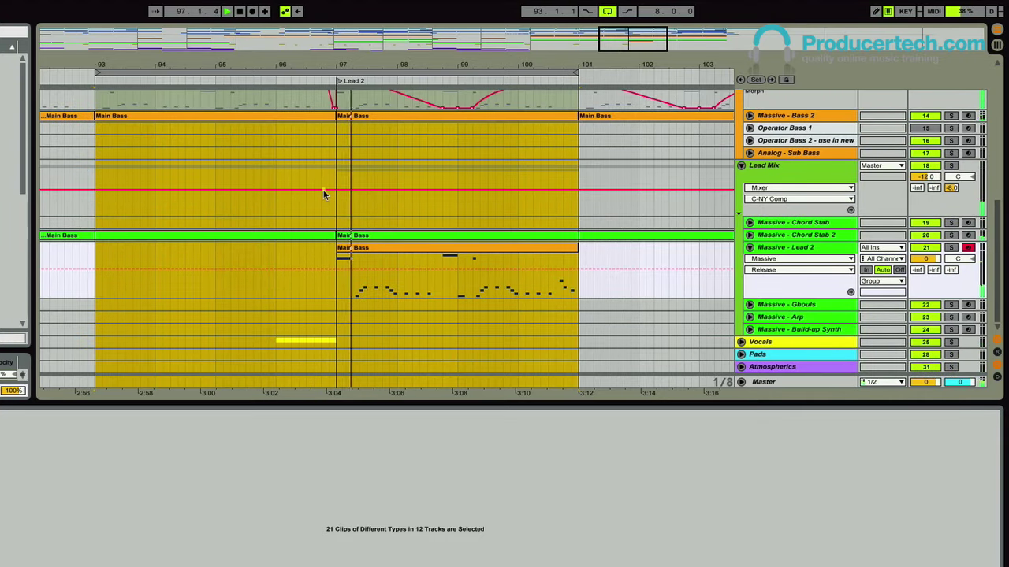
{"action": "left_click", "coordinate": [412, 253]}
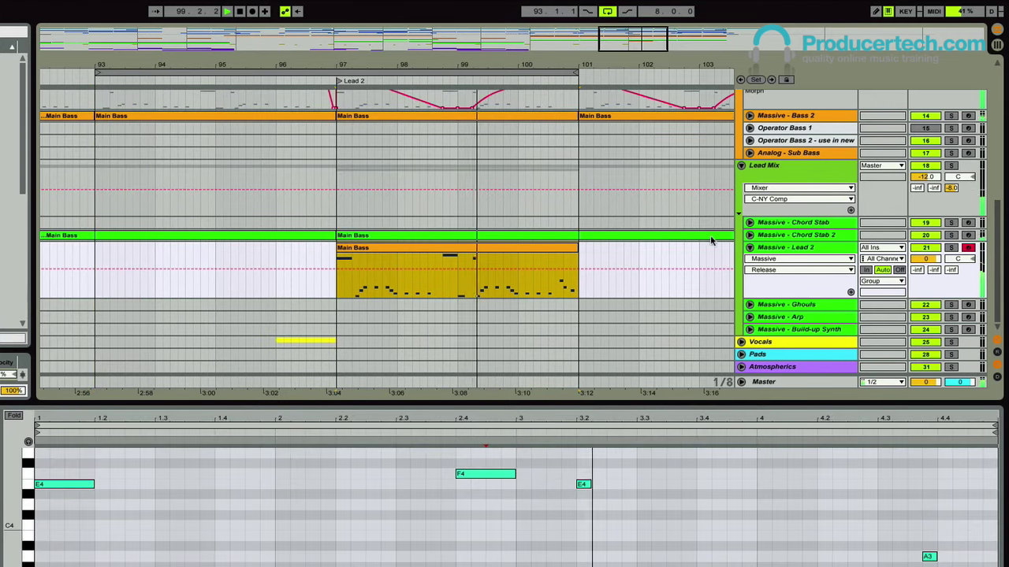
- Copy the Massive - Lead 2 clip to start four bars after the original ends, and deactivate the copy as a backup
{"action": "left_click", "coordinate": [392, 234]}
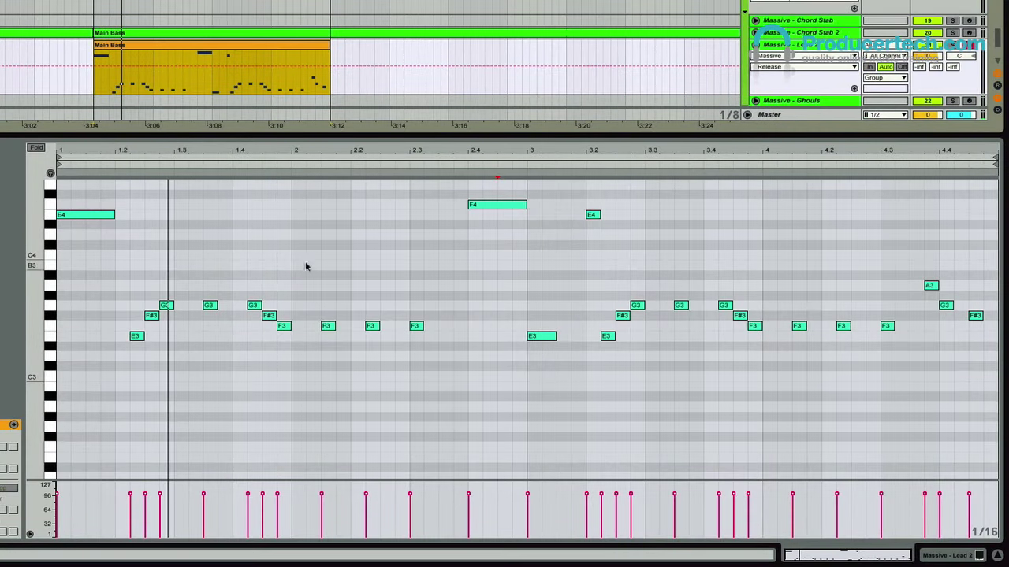
{"action": "scroll", "coordinate": [275, 297], "scroll_direction": "up", "scroll_amount": 2}
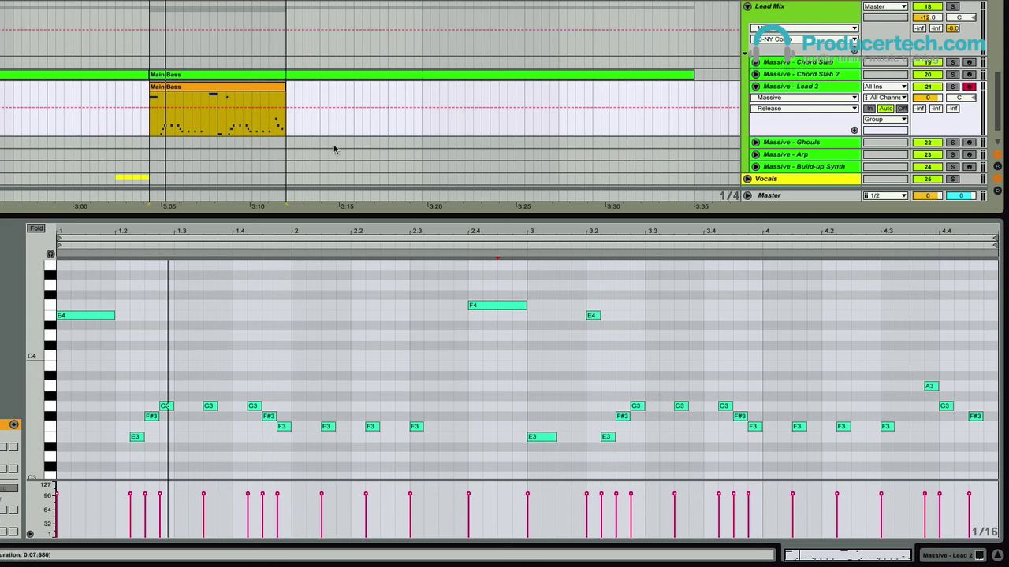
{"action": "left_click", "coordinate": [320, 89]}
{"action": "left_click", "coordinate": [256, 90]}
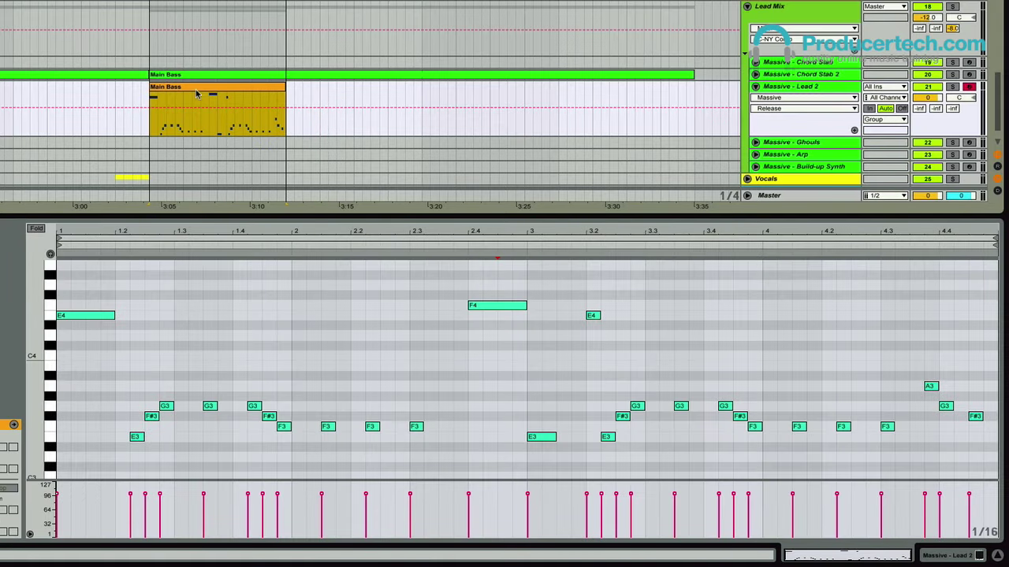
{"action": "left_click_drag", "start_coordinate": [187, 87], "coordinate": [224, 88]}
{"action": "key", "text": "0"}
{"action": "key", "text": "0"}
{"action": "scroll", "coordinate": [129, 408], "scroll_direction": "down", "scroll_amount": 1}
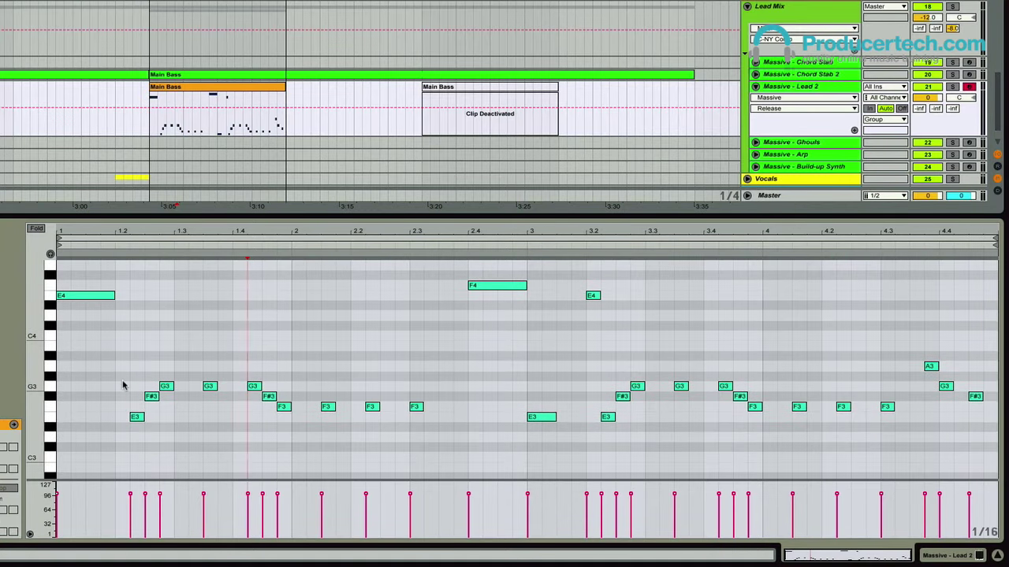
- Delete the short E3 and F#3 passing notes from the first bar of the Lead 2 clip
{"action": "left_click_drag", "start_coordinate": [123, 385], "coordinate": [154, 441]}
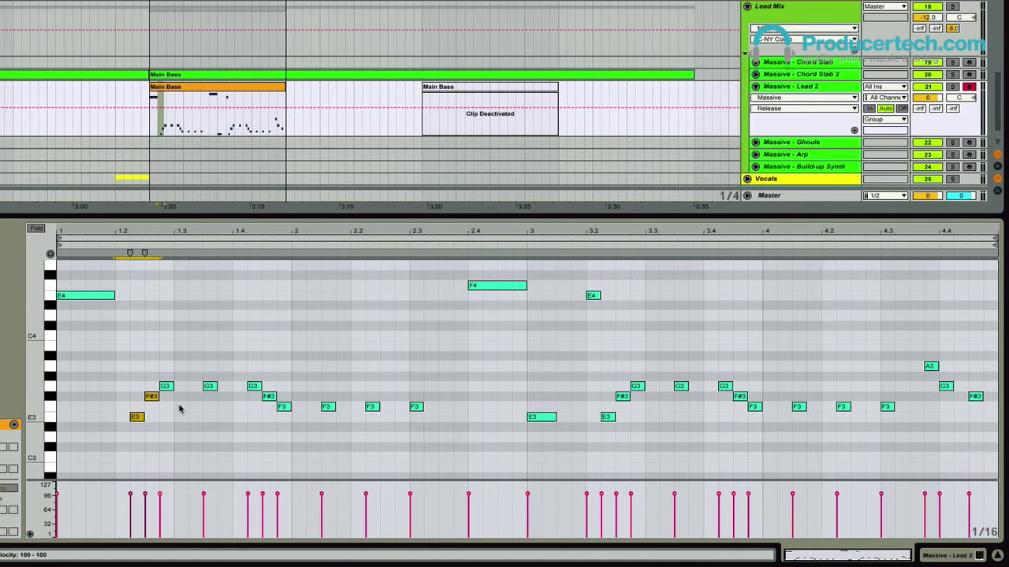
{"action": "key", "text": "Delete"}
{"action": "left_click_drag", "start_coordinate": [272, 383], "coordinate": [301, 469]}
{"action": "left_click", "coordinate": [269, 397]}
{"action": "key", "text": "Delete"}
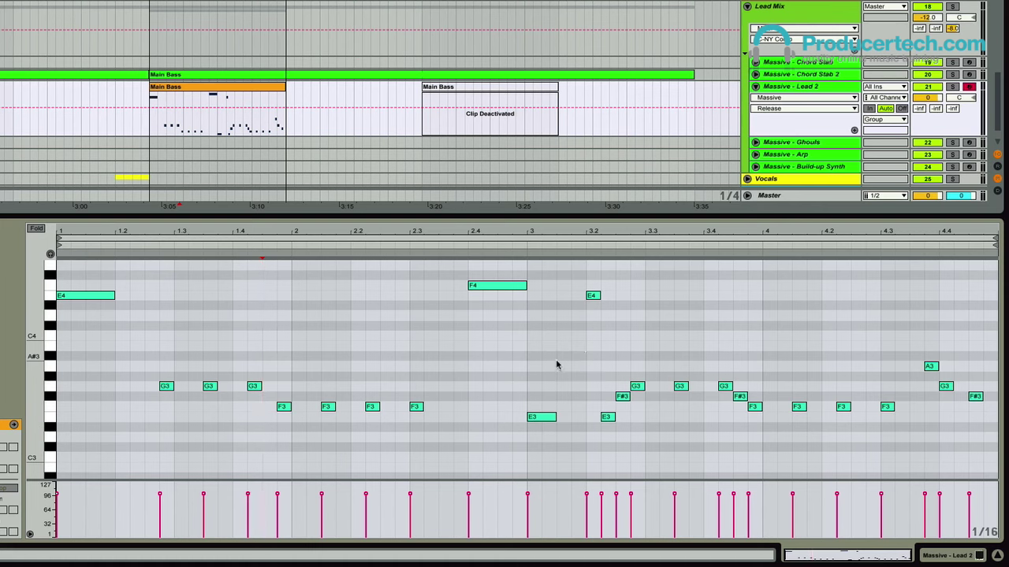
- Remove the repeated G3 and F3 notes in the first two bars and extend E4, G3 and F3 into sustained notes up to 2.4
{"action": "left_click_drag", "start_coordinate": [111, 295], "coordinate": [160, 296]}
{"action": "left_click_drag", "start_coordinate": [211, 368], "coordinate": [264, 398]}
{"action": "key", "text": "Delete"}
{"action": "left_click_drag", "start_coordinate": [171, 386], "coordinate": [440, 416]}
{"action": "key", "text": "Delete"}
{"action": "left_click_drag", "start_coordinate": [288, 408], "coordinate": [468, 407]}
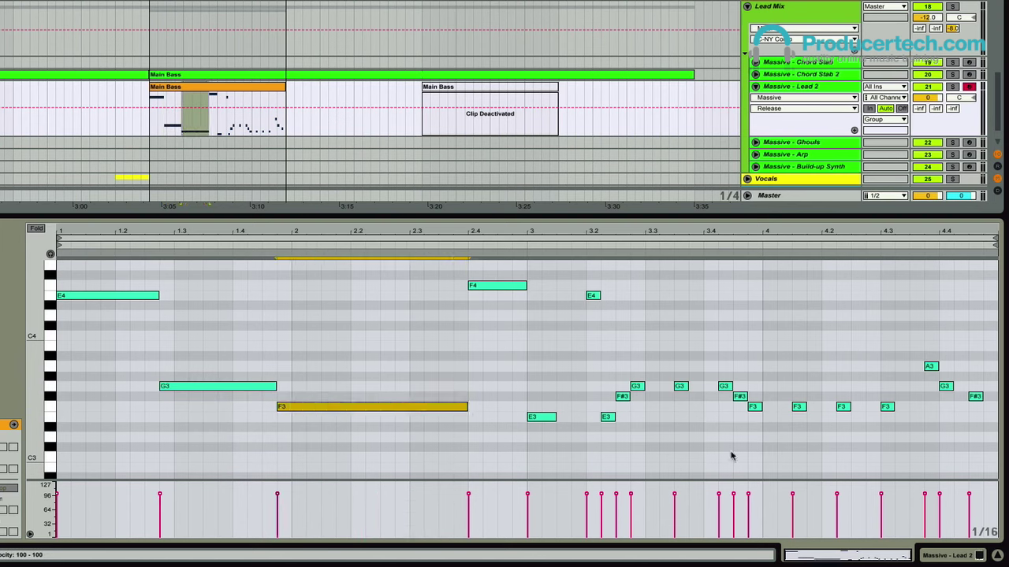
- Delete the short E4, E3 and F#3 notes around 3.2 and extend the bar 3 E3 to meet the next G3
{"action": "left_click_drag", "start_coordinate": [583, 284], "coordinate": [619, 402]}
{"action": "key", "text": "Delete"}
{"action": "double_click", "coordinate": [606, 416]}
{"action": "left_click", "coordinate": [555, 416]}
{"action": "left_click_drag", "start_coordinate": [556, 417], "coordinate": [634, 416]}
- Remove the repeated G3, F#3 and F3 notes in bars 3 and 4, and extend the remaining G3 and F3 up to the A3
{"action": "left_click_drag", "start_coordinate": [676, 364], "coordinate": [734, 397]}
{"action": "key", "text": "Delete"}
{"action": "left_click_drag", "start_coordinate": [642, 388], "coordinate": [732, 386]}
{"action": "left_click_drag", "start_coordinate": [736, 385], "coordinate": [874, 412]}
{"action": "key", "text": "Delete"}
{"action": "key", "text": "Delete"}
{"action": "left_click_drag", "start_coordinate": [760, 407], "coordinate": [922, 408]}
{"action": "left_click", "coordinate": [880, 374]}
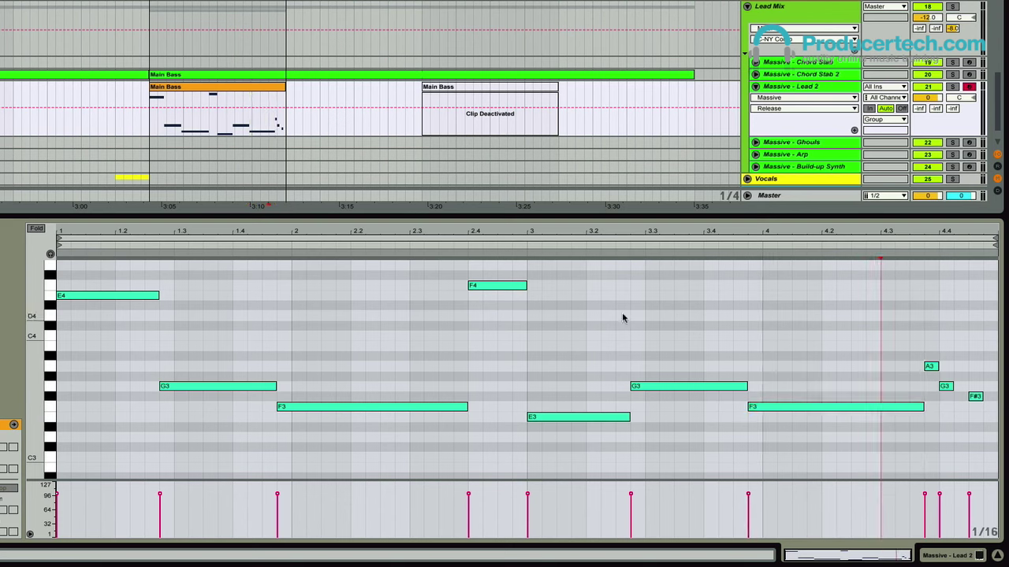
- Lower the opening E4 an octave, and replace the F4 before bar 3 by extending the long F3 to bar 3
{"action": "key", "text": "space"}
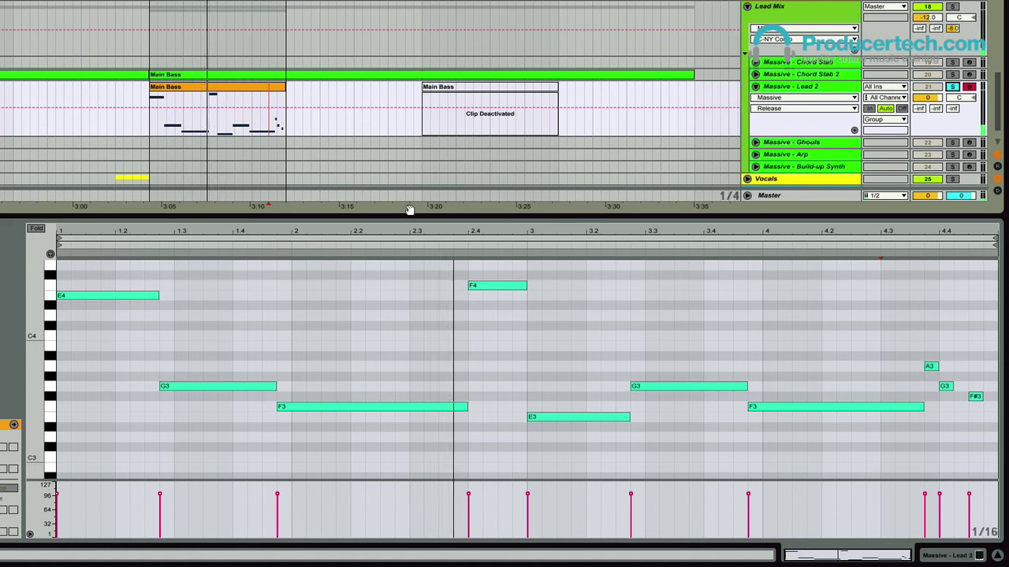
{"action": "scroll", "coordinate": [328, 371], "scroll_direction": "up", "scroll_amount": 1}
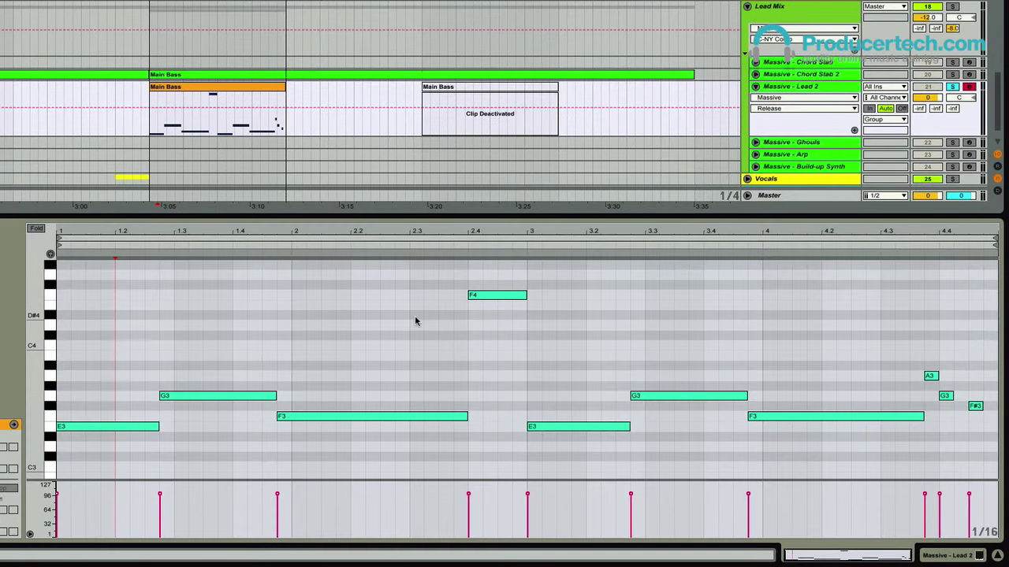
{"action": "left_click", "coordinate": [489, 295]}
{"action": "key", "text": "shift+Down"}
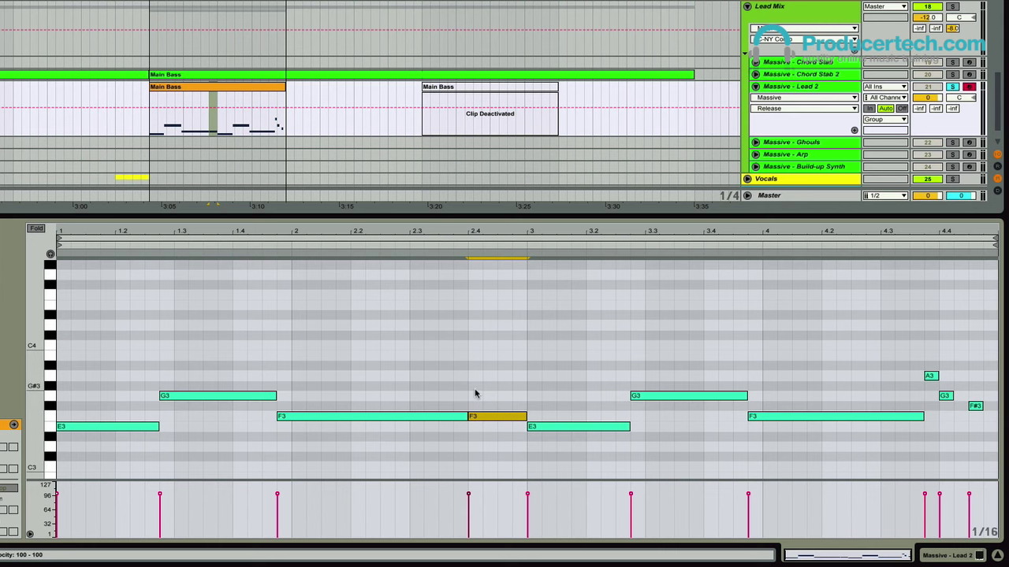
{"action": "key", "text": "Delete"}
{"action": "left_click_drag", "start_coordinate": [466, 415], "coordinate": [524, 415]}
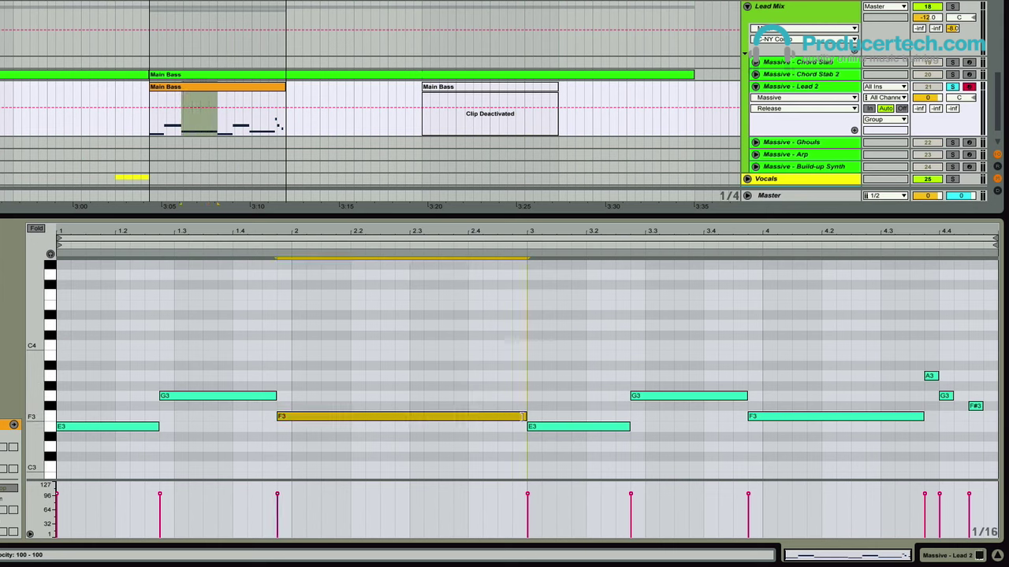
- Copy the opening E3 note up to G3 and B3 to build the first three-note chord
{"action": "left_click", "coordinate": [105, 425]}
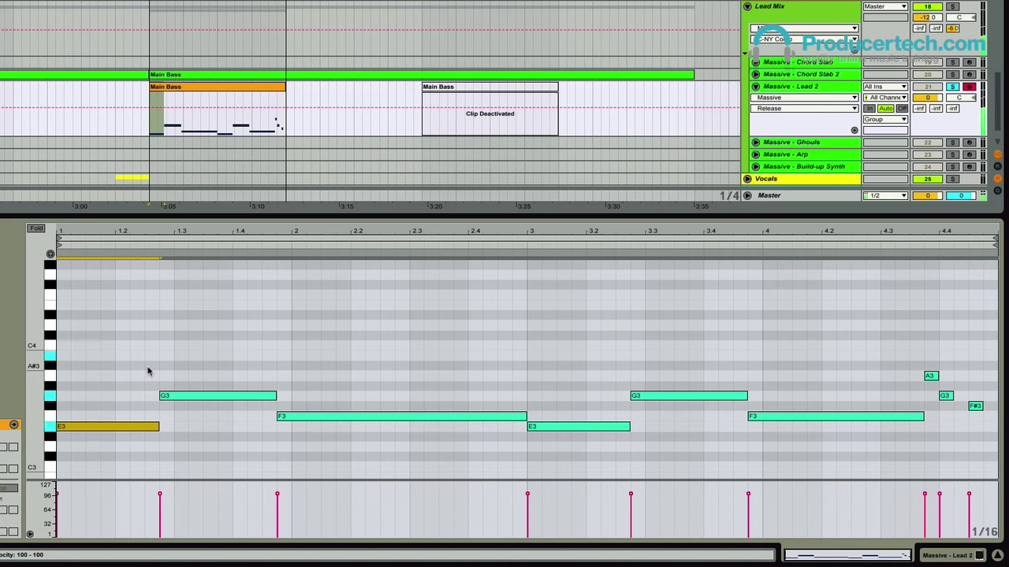
{"action": "left_click", "coordinate": [87, 408]}
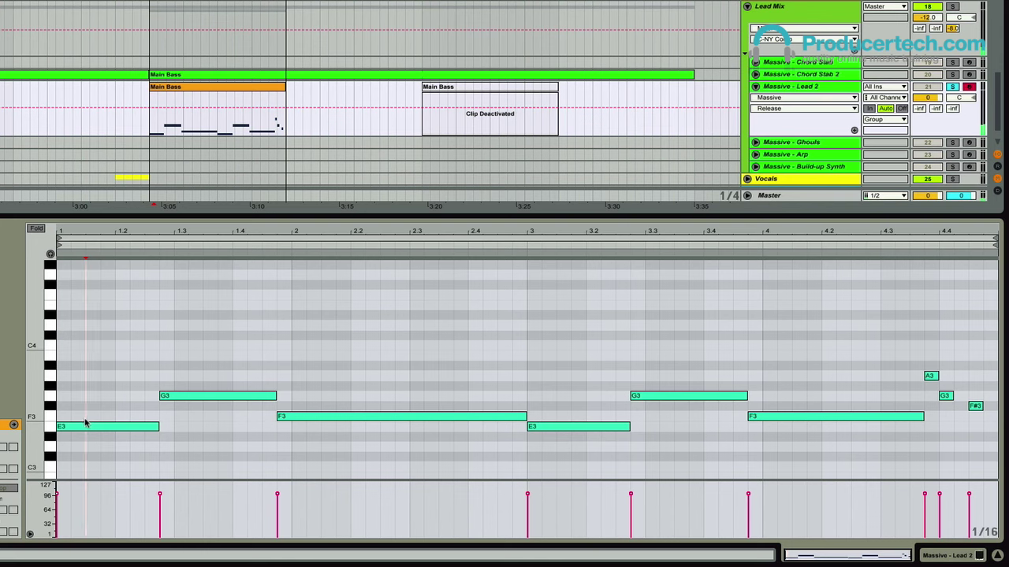
{"action": "left_click_drag", "start_coordinate": [87, 425], "coordinate": [95, 359]}
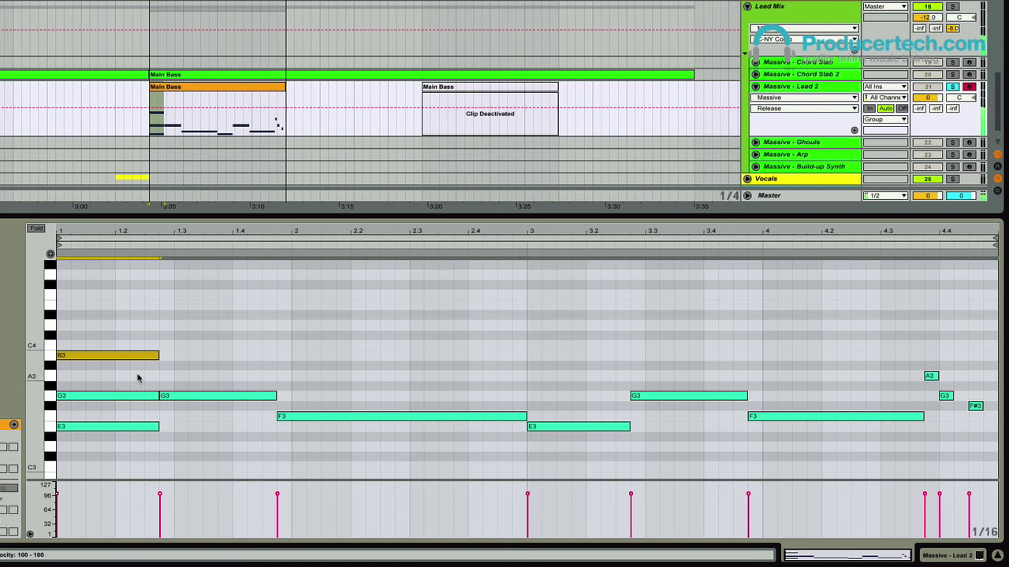
- Build the next two chords by adding B3 and D4 above the G3, and G#3 and C4 above the long F3
{"action": "left_click_drag", "start_coordinate": [188, 396], "coordinate": [189, 358]}
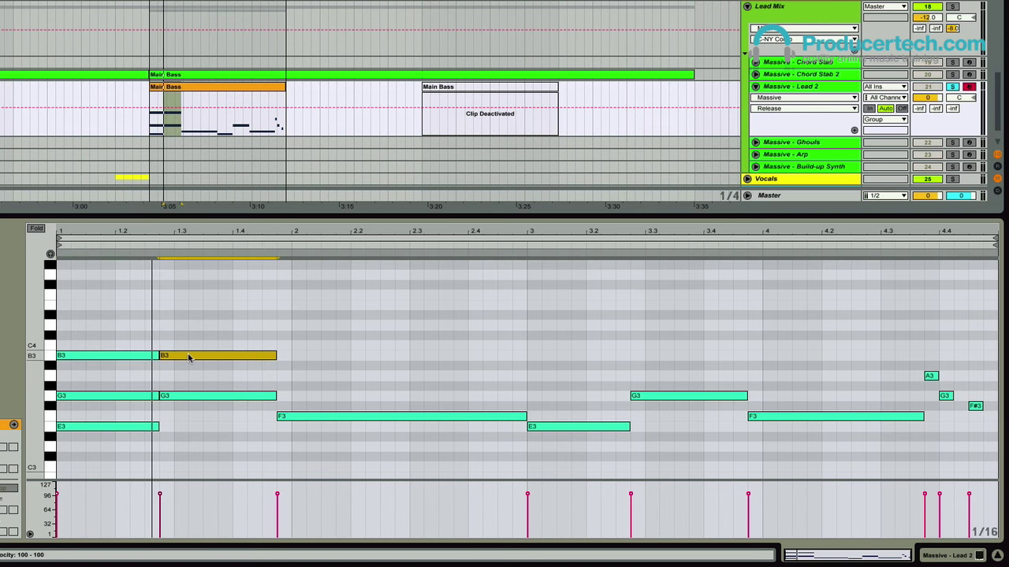
{"action": "left_click", "coordinate": [189, 347]}
{"action": "left_click_drag", "start_coordinate": [189, 355], "coordinate": [192, 330]}
{"action": "key", "text": "space"}
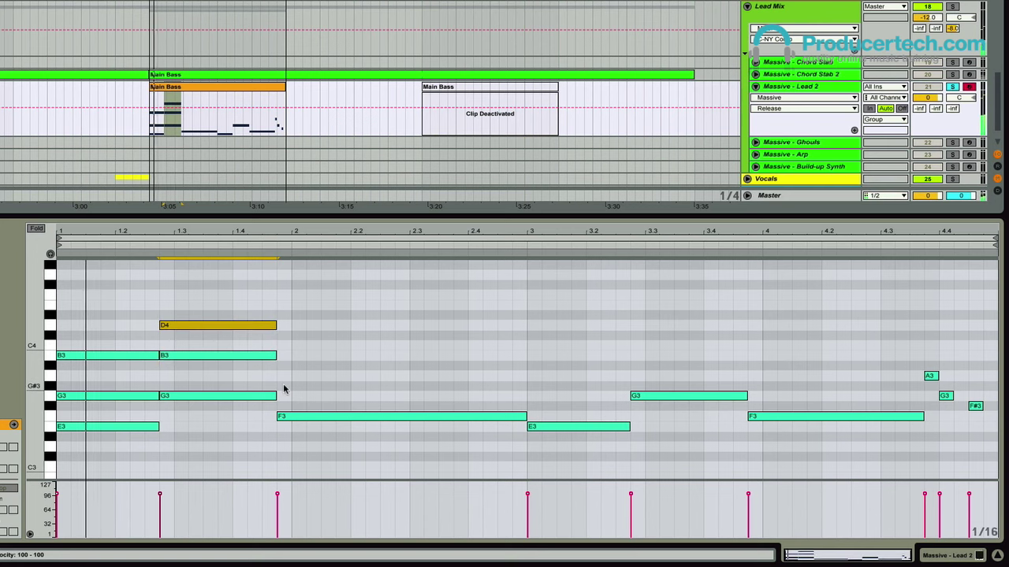
{"action": "left_click", "coordinate": [331, 402]}
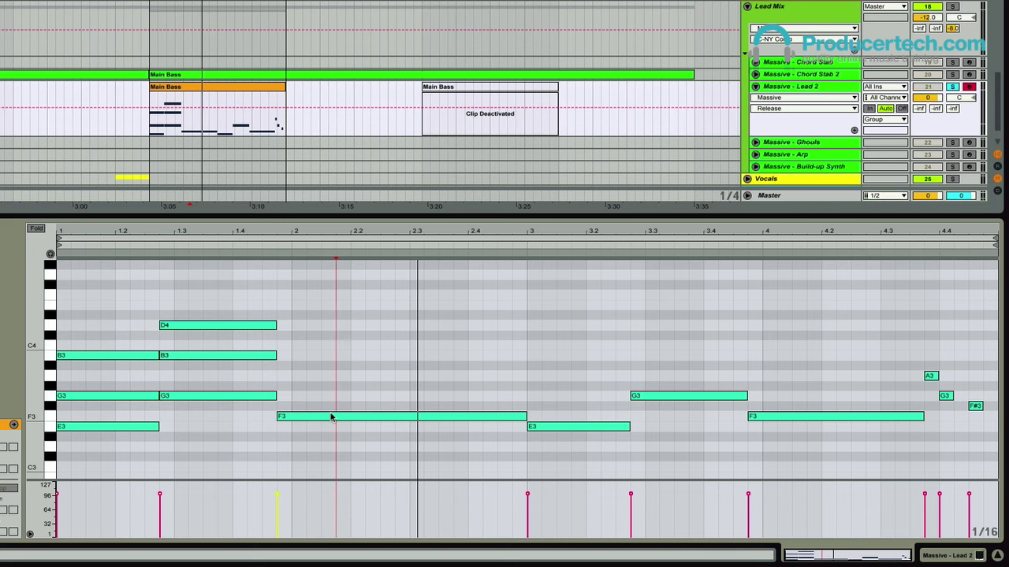
{"action": "left_click_drag", "start_coordinate": [331, 418], "coordinate": [333, 349]}
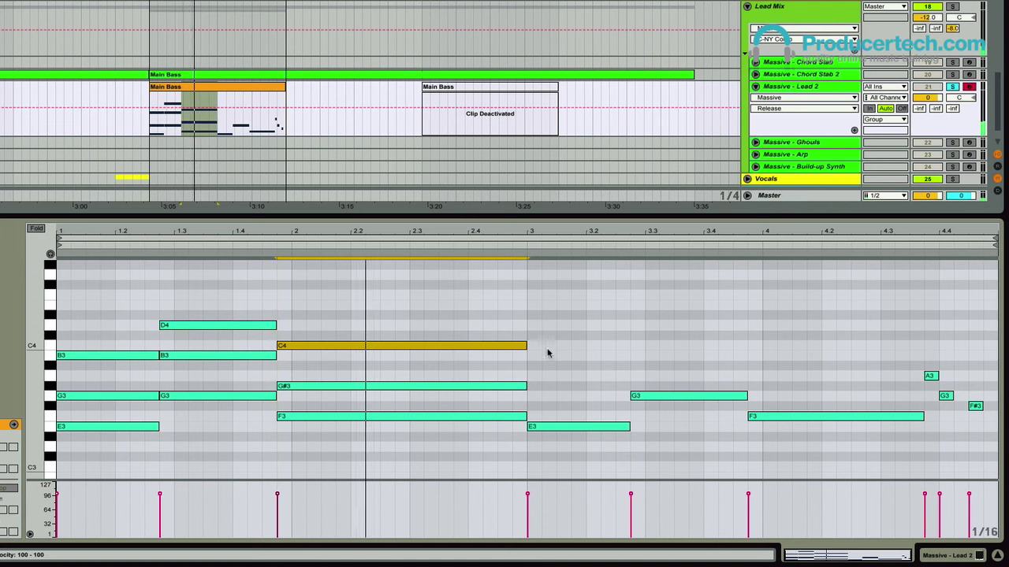
- Delete the long E3, G3 and F3 notes in bars 3 and 4 and duplicate the first two bars of chords there
{"action": "left_click_drag", "start_coordinate": [548, 353], "coordinate": [754, 439]}
{"action": "key", "text": "Delete"}
{"action": "left_click_drag", "start_coordinate": [502, 450], "coordinate": [75, 319]}
{"action": "key", "text": "ctrl+d"}
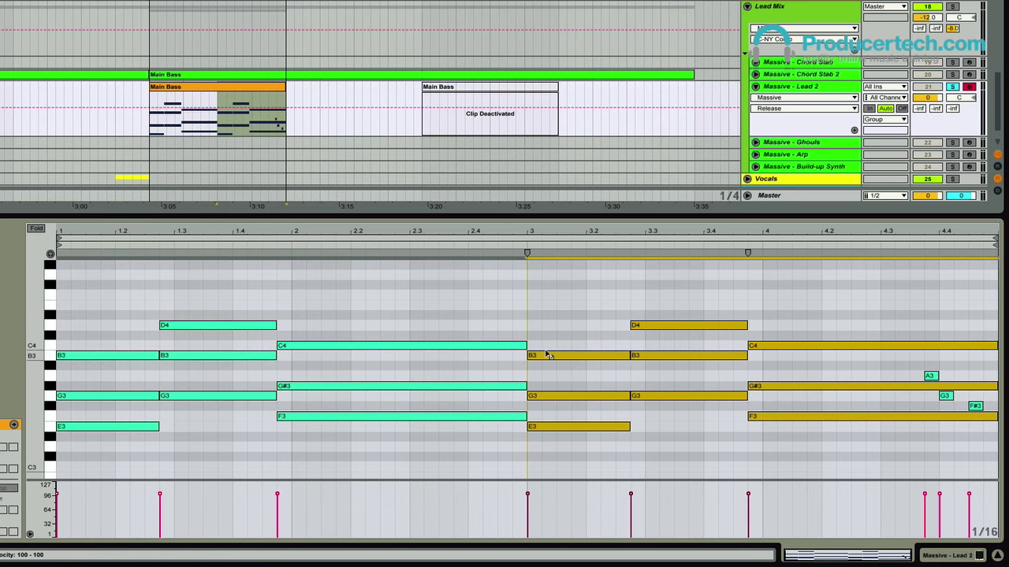
- Shorten the final F3, G#3 and C4 chord notes to end where the closing A3 starts
{"action": "left_click", "coordinate": [996, 417]}
{"action": "left_click_drag", "start_coordinate": [845, 321], "coordinate": [884, 461]}
{"action": "left_click_drag", "start_coordinate": [996, 417], "coordinate": [924, 417]}
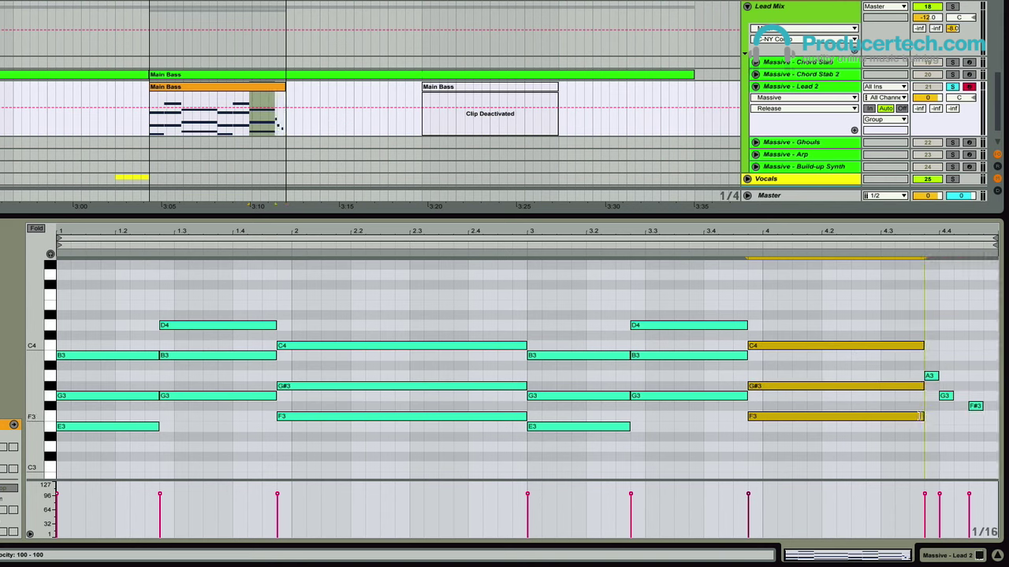
- Audition the chords and add the Bach 16th Arpeggiator preset in front of Massive on the Lead 2 track
{"action": "key", "text": "space"}
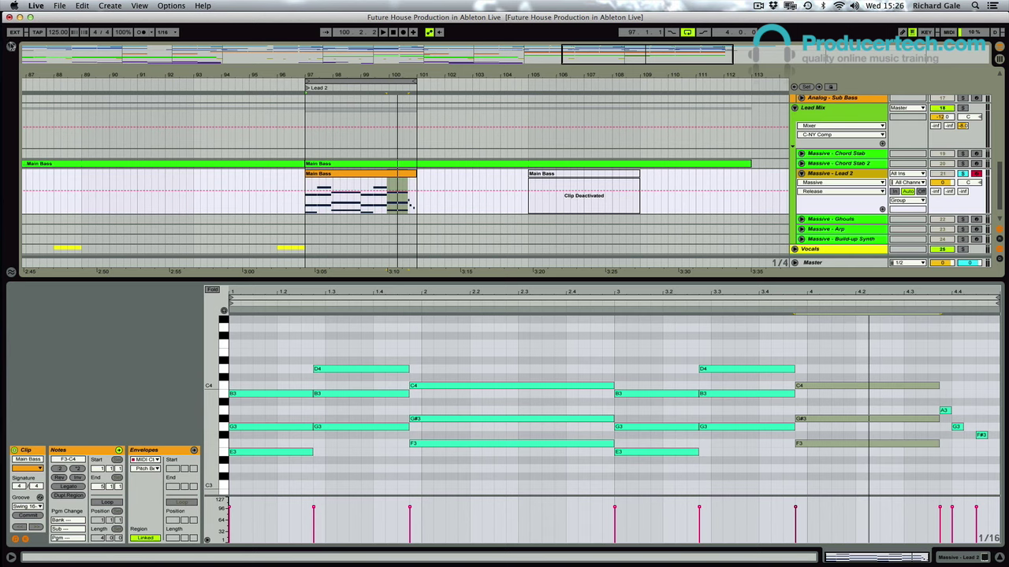
{"action": "left_click", "coordinate": [11, 46]}
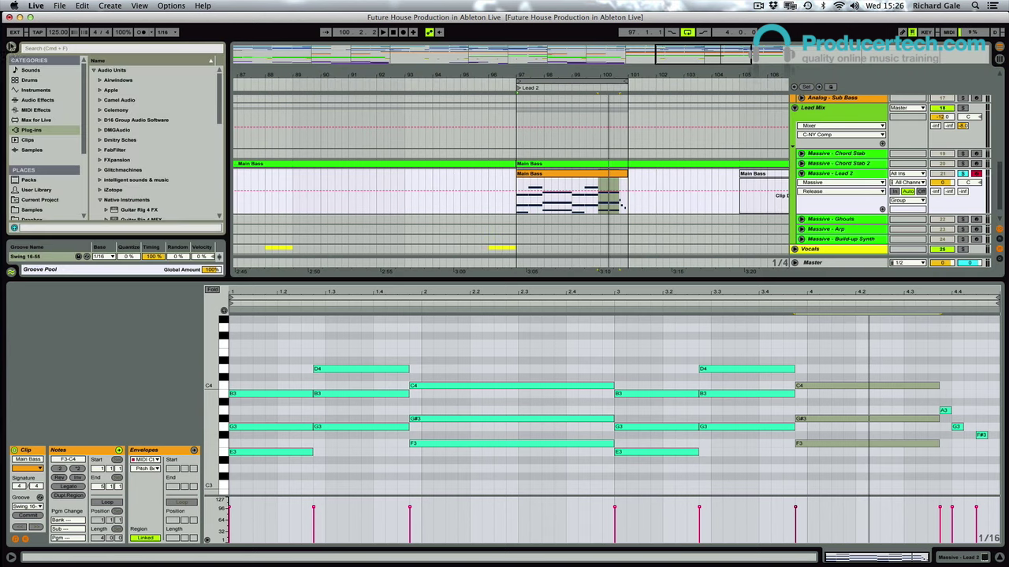
{"action": "left_click", "coordinate": [40, 111]}
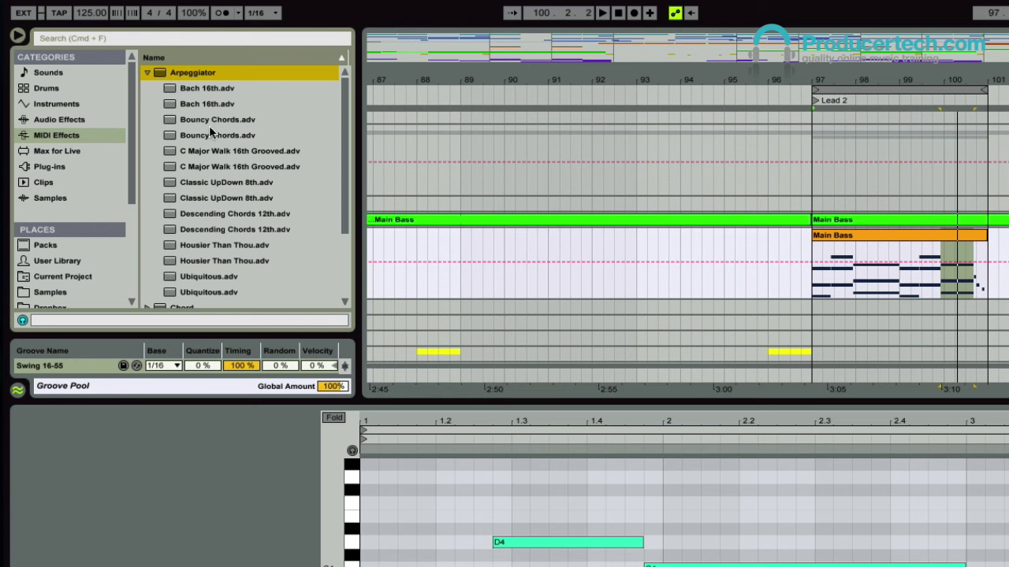
{"action": "left_click", "coordinate": [233, 90]}
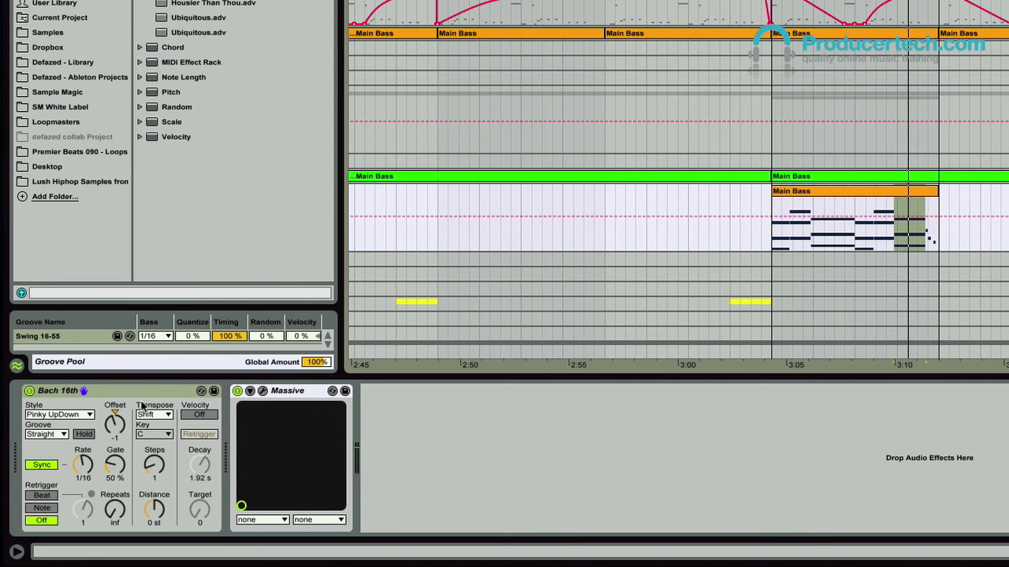
{"action": "key", "text": "ctrl+alt+b"}
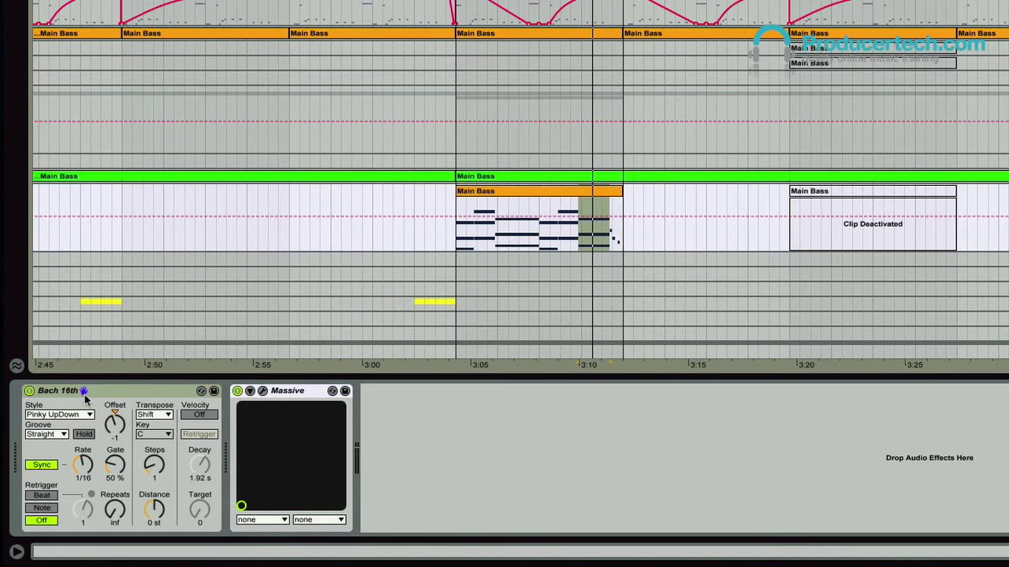
- Set the arpeggiator's groove to Swing 16 and play back the arpeggiated chords
{"action": "left_click", "coordinate": [60, 434]}
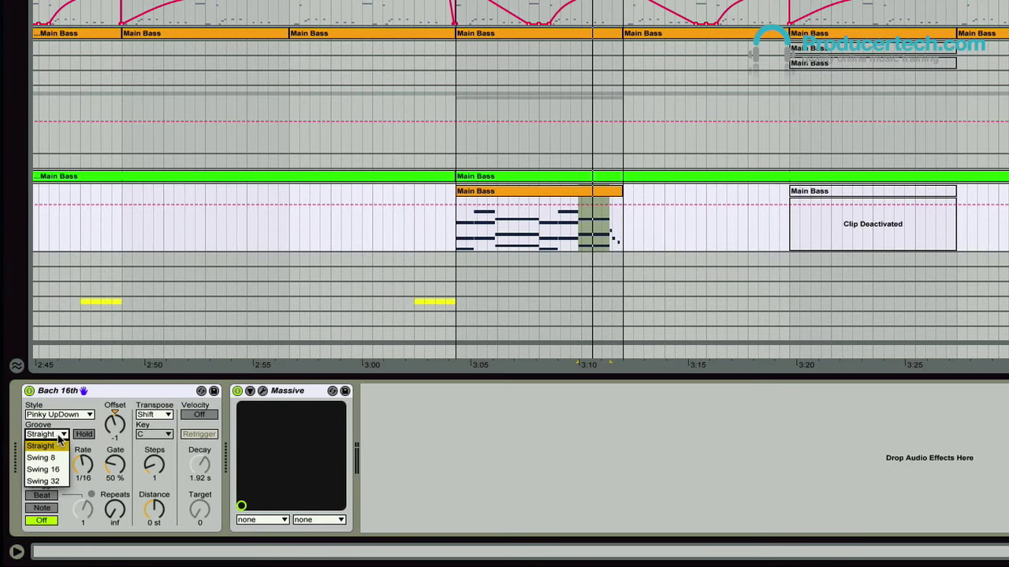
{"action": "left_click", "coordinate": [43, 471]}
{"action": "key", "text": "space"}
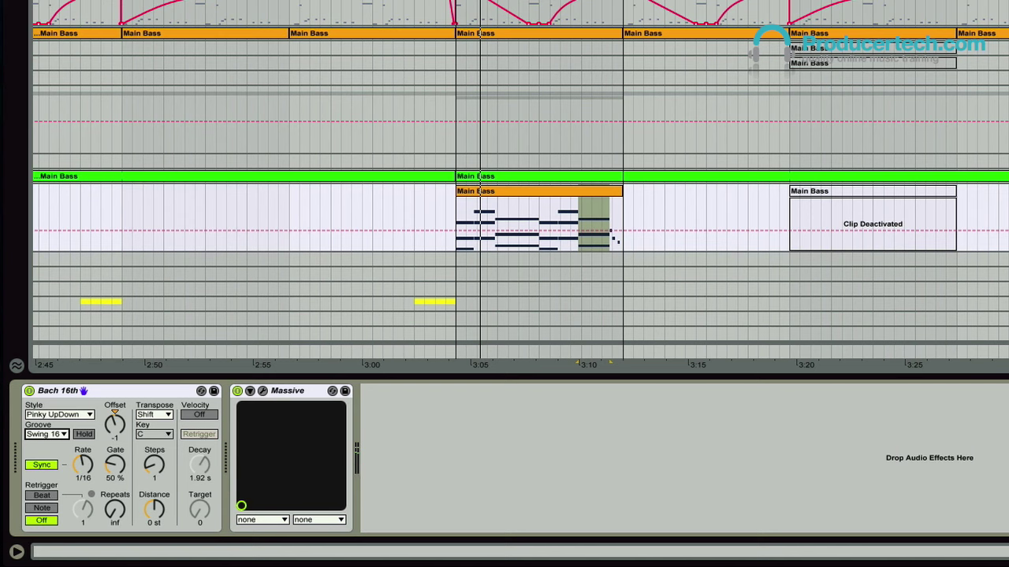
{"action": "key", "text": "space"}
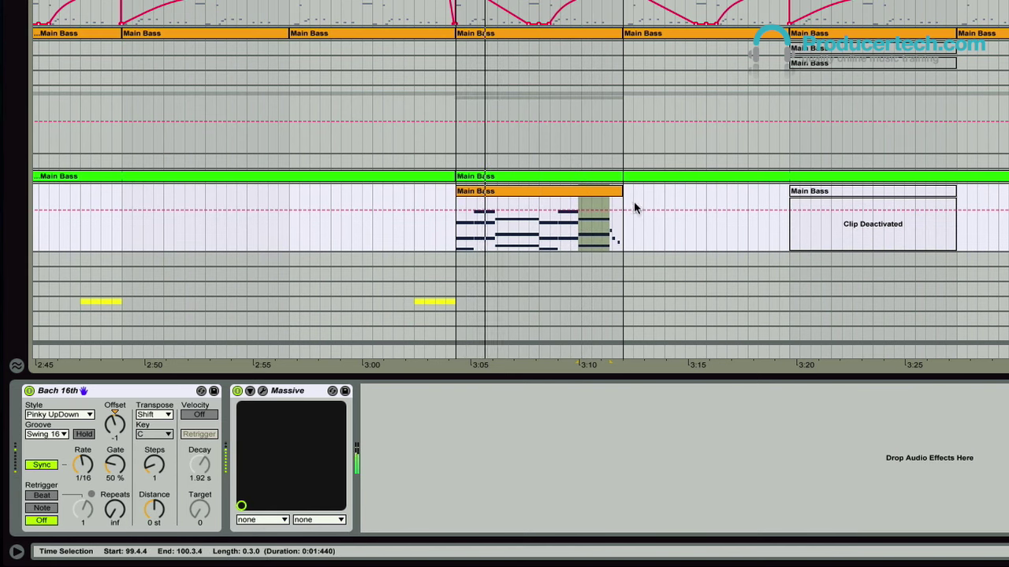
- Set the arpeggiator's retrigger to Note and steps to 2, and enable velocity with a target of 93
{"action": "left_click", "coordinate": [44, 508]}
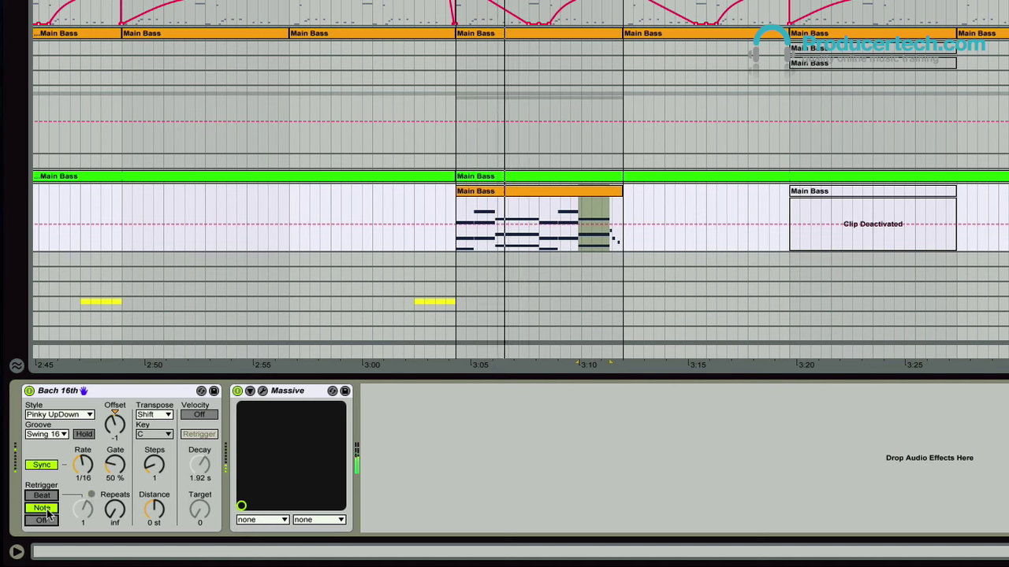
{"action": "left_click_drag", "start_coordinate": [155, 468], "coordinate": [155, 465]}
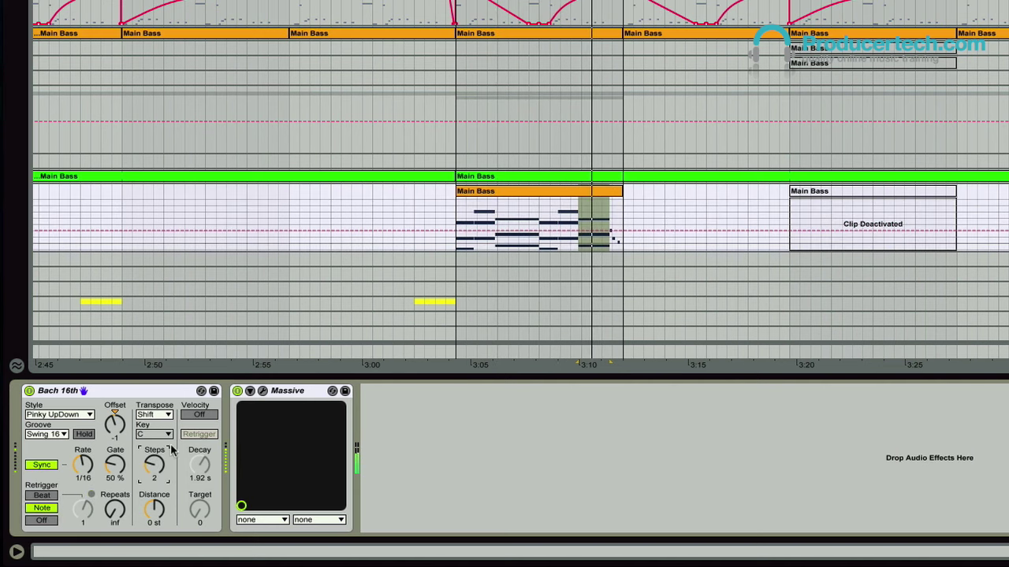
{"action": "left_click", "coordinate": [208, 417]}
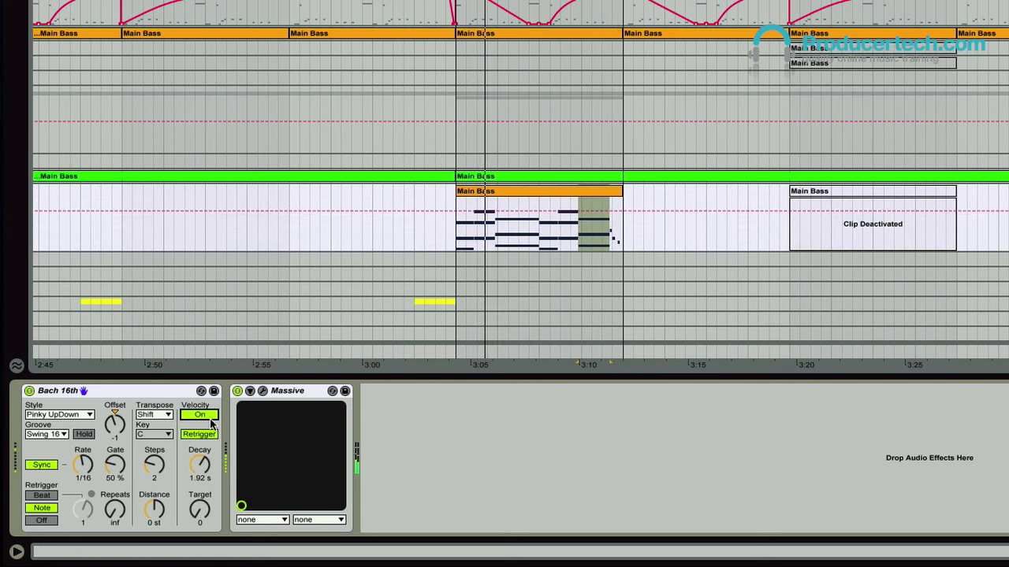
{"action": "left_click_drag", "start_coordinate": [200, 510], "coordinate": [199, 464]}
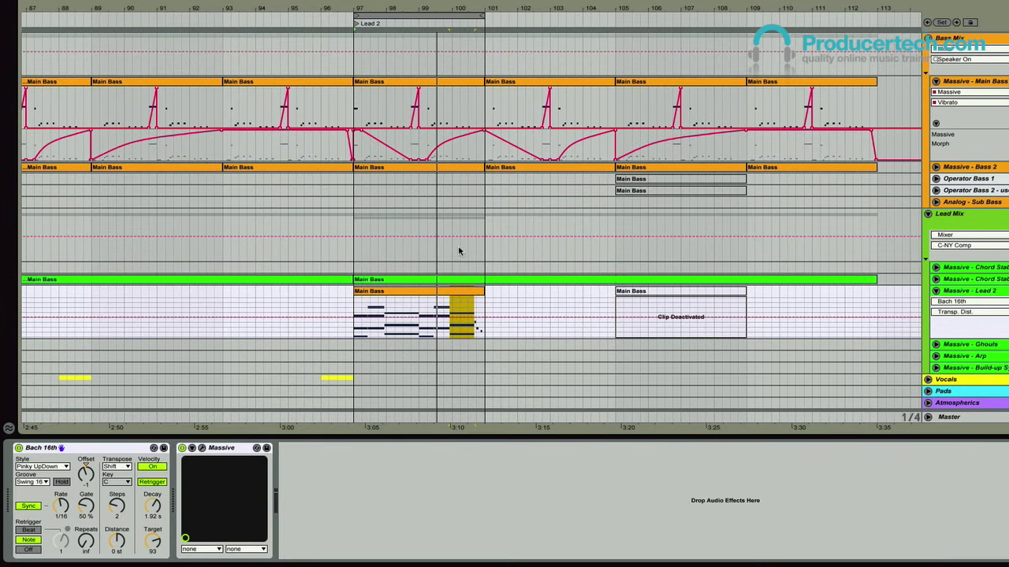
- Play the arrangement from about bar 93 to hear the arpeggiated lead with the drums and bass
{"action": "scroll", "coordinate": [489, 268], "scroll_direction": "up", "scroll_amount": 5}
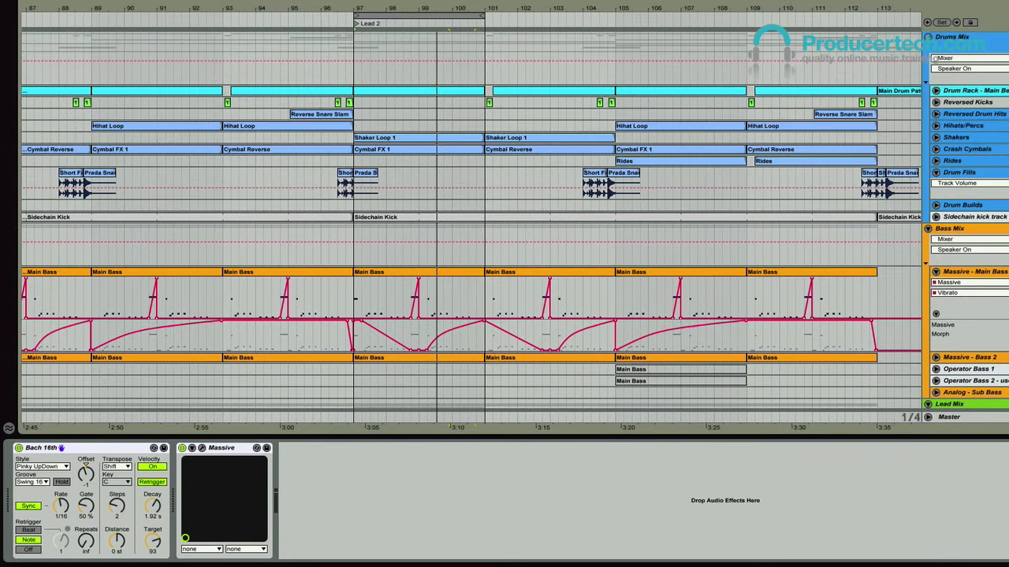
{"action": "scroll", "coordinate": [227, 194], "scroll_direction": "down", "scroll_amount": 5}
{"action": "left_click", "coordinate": [232, 30]}
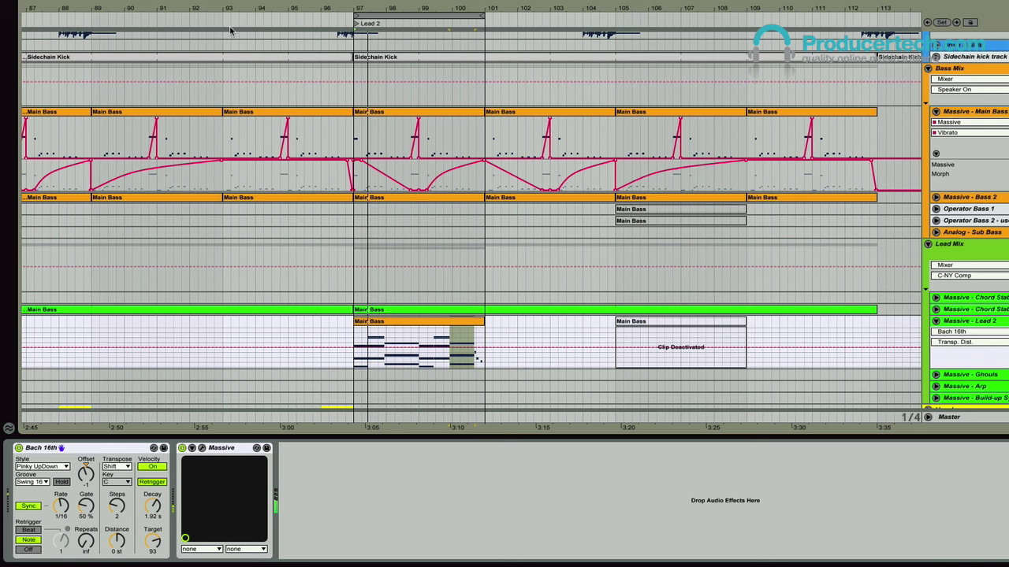
- Move the Lead 2 chord clip to bar 109 and place the deactivated bass-note clip, reactivated, at bar 97
{"action": "left_click_drag", "start_coordinate": [423, 8], "coordinate": [424, 2]}
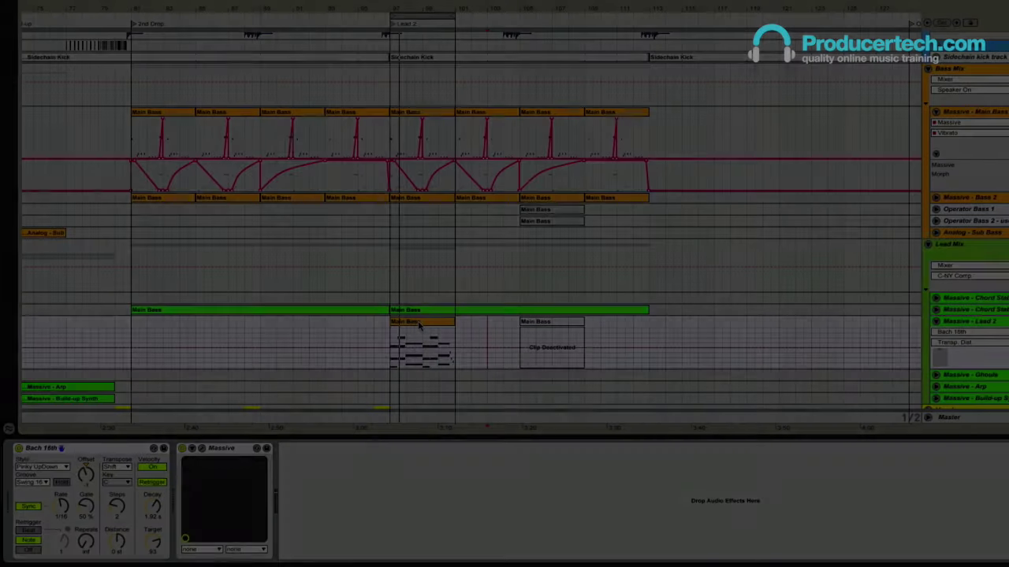
{"action": "mouse_move", "coordinate": [418, 330]}
{"action": "left_mouse_down"}
{"action": "mouse_move", "coordinate": [613, 330]}
{"action": "mouse_move", "coordinate": [425, 324]}
{"action": "left_mouse_up"}
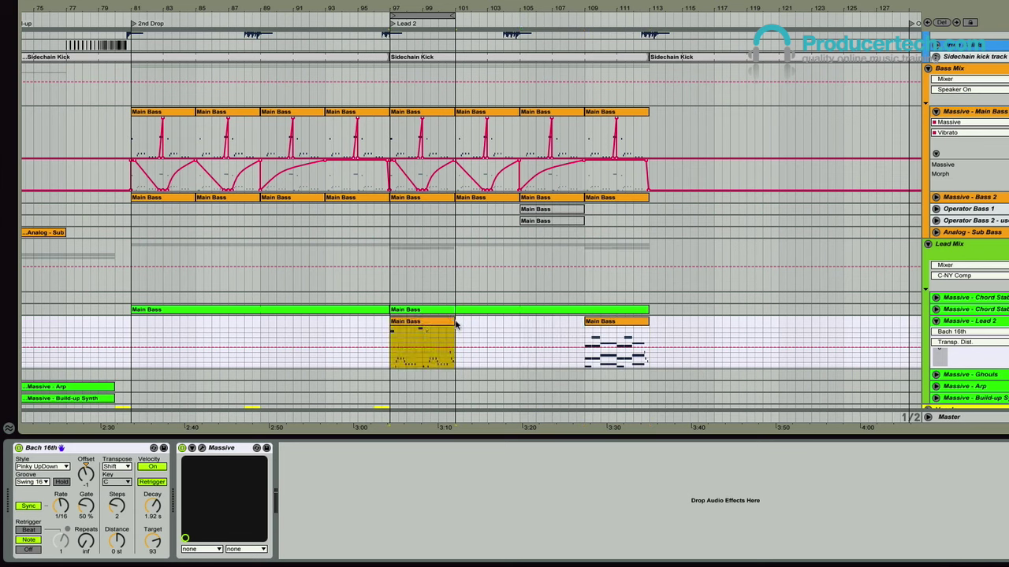
- Loop the Lead 2 bass-note clip and extend both it and the arrangement loop to bar 105
{"action": "double_click", "coordinate": [422, 327]}
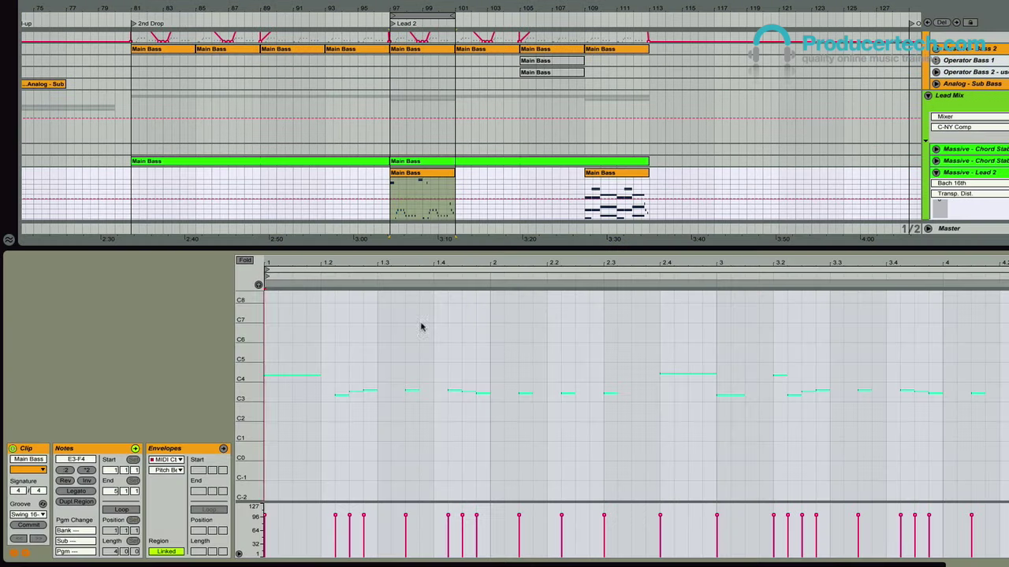
{"action": "left_click", "coordinate": [135, 511]}
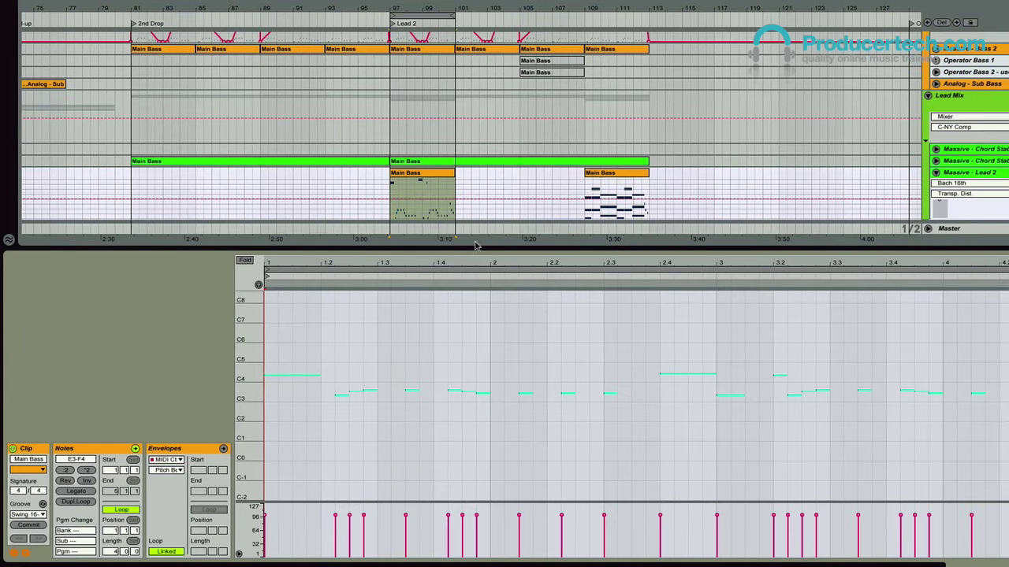
{"action": "key", "text": "ctrl+alt+l"}
{"action": "left_click_drag", "start_coordinate": [452, 420], "coordinate": [519, 420]}
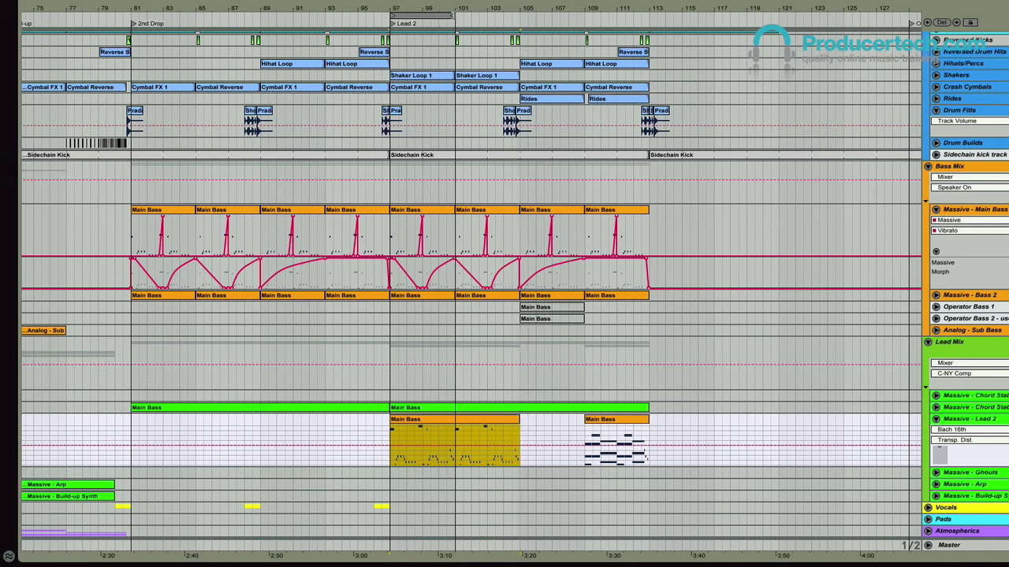
{"action": "left_click_drag", "start_coordinate": [452, 15], "coordinate": [518, 17]}
- Move the Lead 2 chord clip to bar 105, then loop it and extend it to bar 113
{"action": "left_click", "coordinate": [698, 438]}
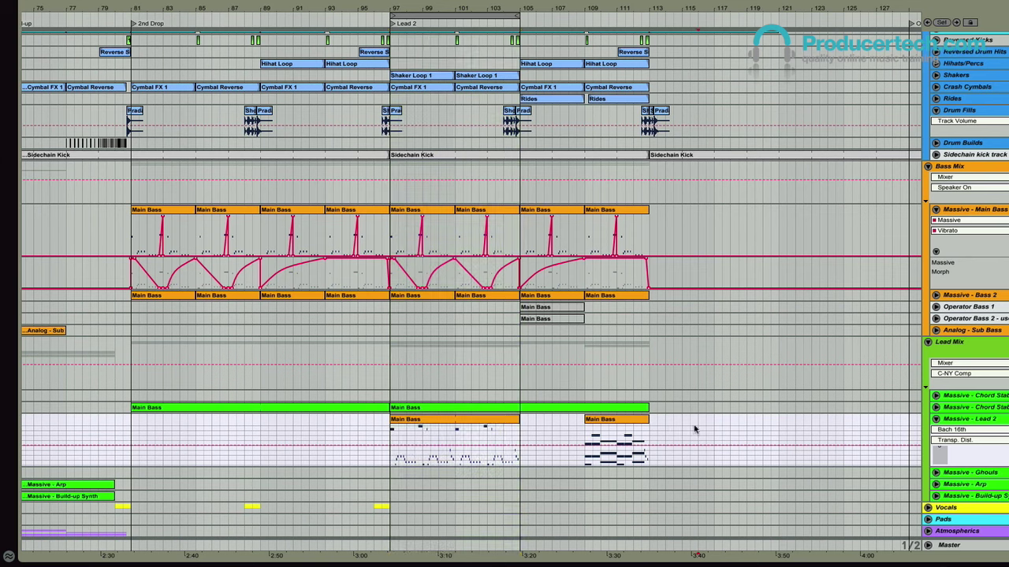
{"action": "left_click", "coordinate": [626, 424]}
{"action": "left_click_drag", "start_coordinate": [597, 425], "coordinate": [536, 426]}
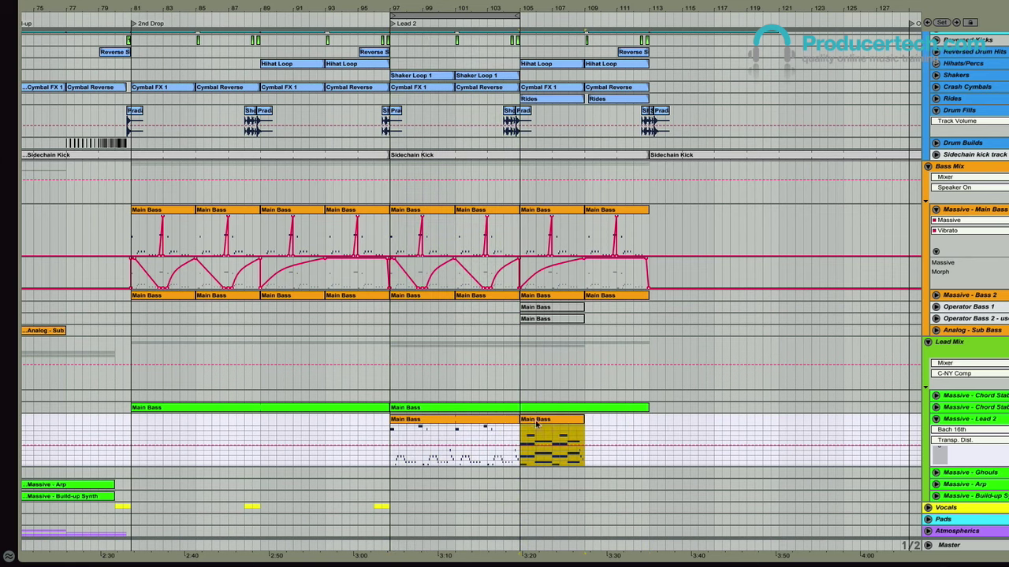
{"action": "double_click", "coordinate": [545, 420]}
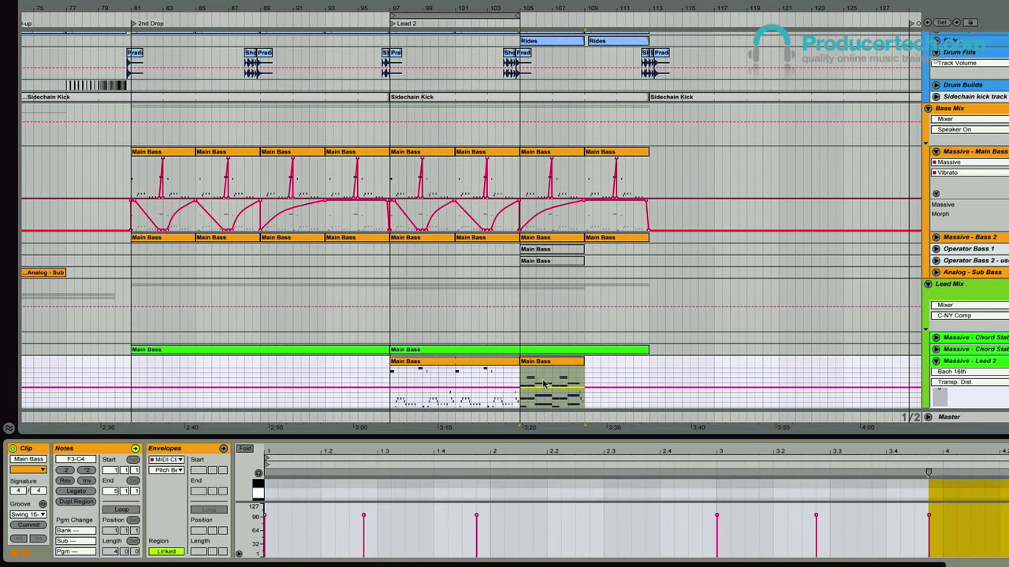
{"action": "left_click", "coordinate": [138, 511]}
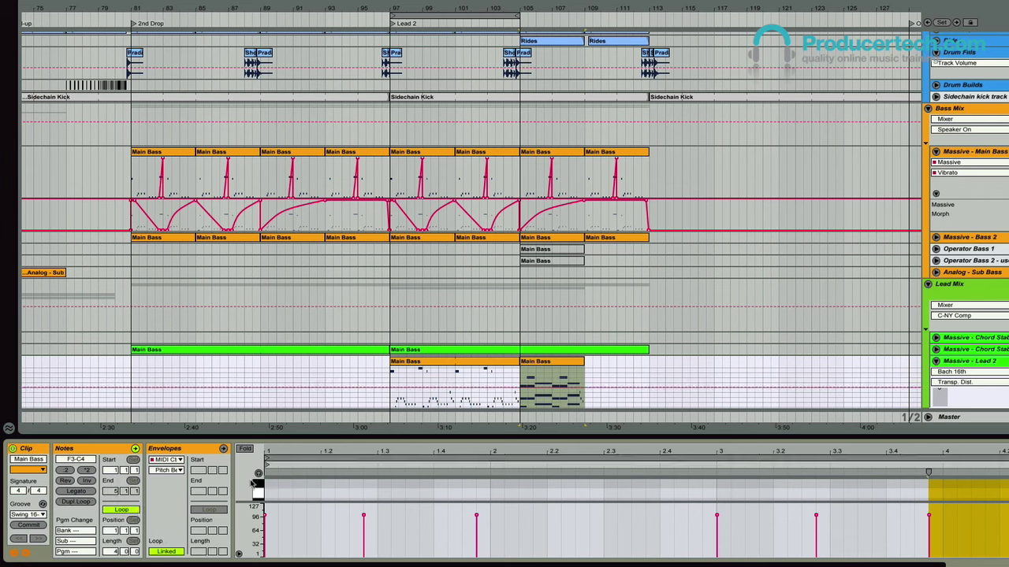
{"action": "left_click_drag", "start_coordinate": [580, 362], "coordinate": [648, 363]}
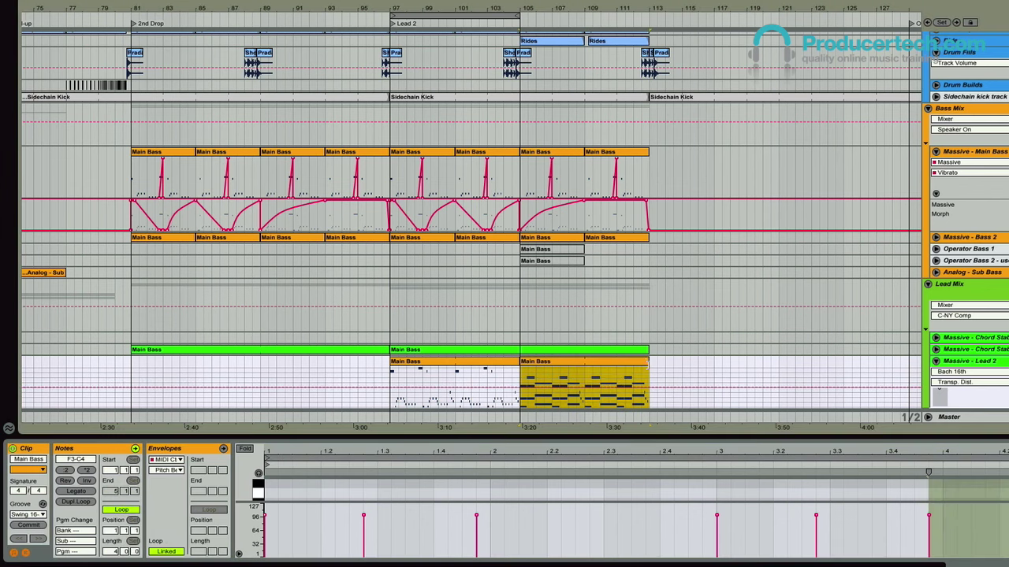
- Extend the arrangement loop to bar 113 and play the Lead 2 section
{"action": "left_click_drag", "start_coordinate": [517, 17], "coordinate": [649, 17]}
{"action": "key", "text": "space"}
{"action": "scroll", "coordinate": [583, 282], "scroll_direction": "down", "scroll_amount": 2}
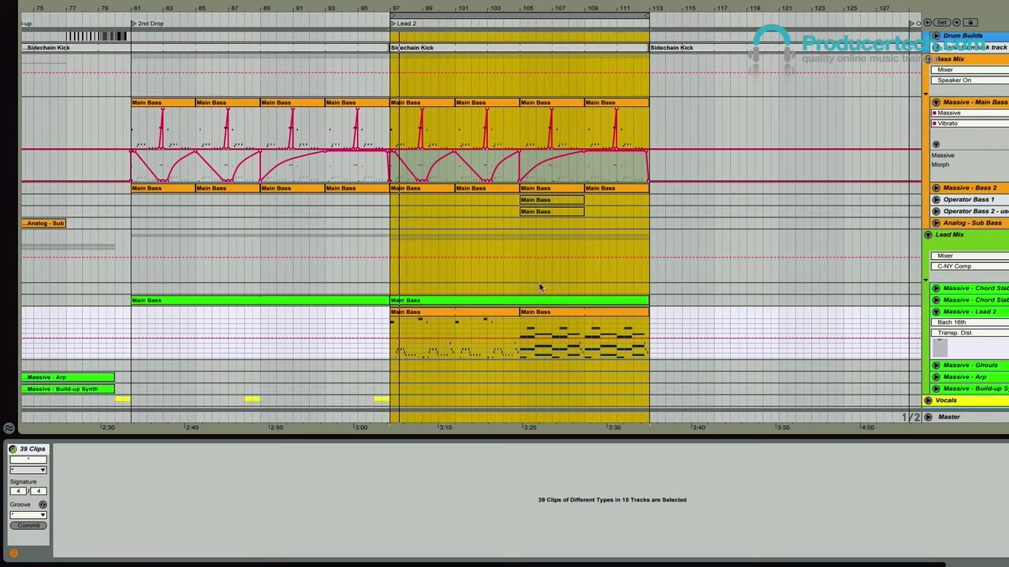
{"action": "left_click", "coordinate": [999, 314]}
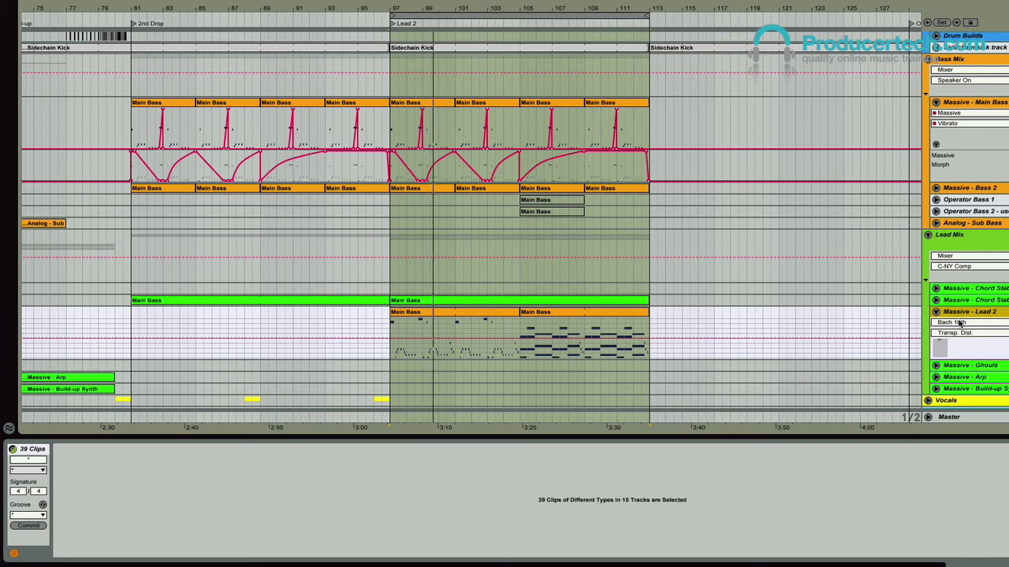
{"action": "key", "text": "space"}
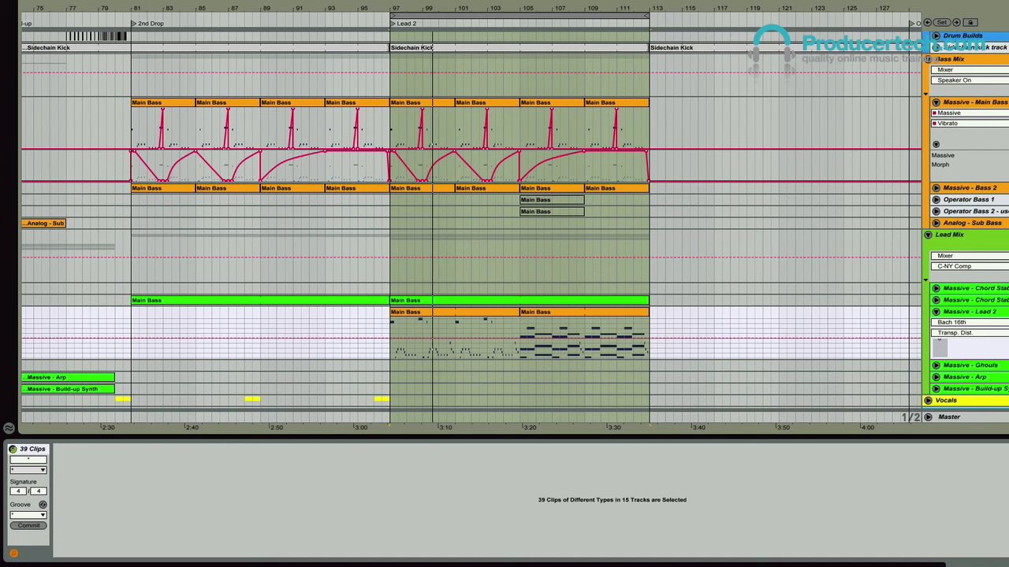
- Open the Massive instrument on the Lead 2 track and turn down its LPF Cut macro during playback
{"action": "left_click", "coordinate": [995, 314]}
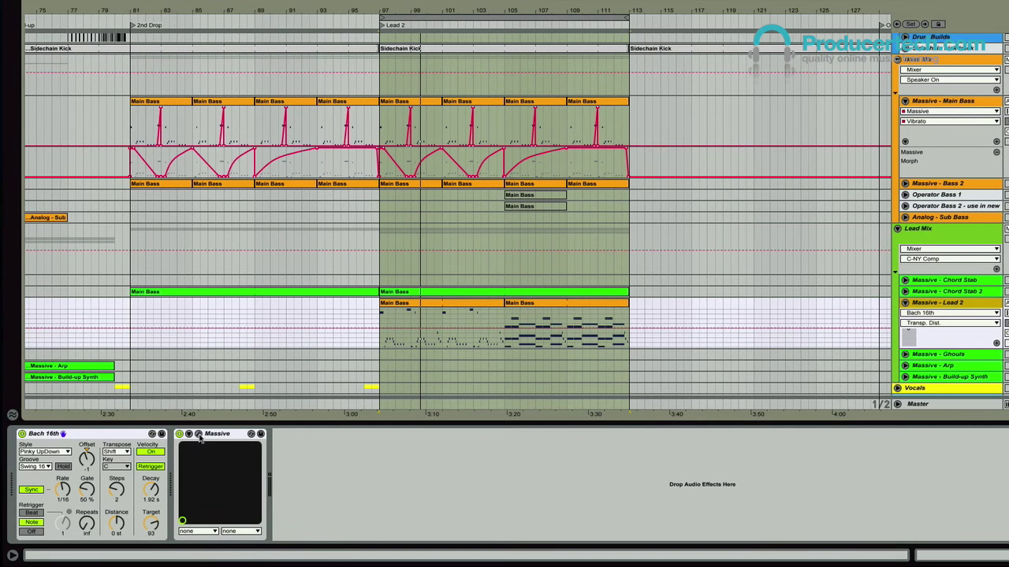
{"action": "left_click", "coordinate": [198, 434]}
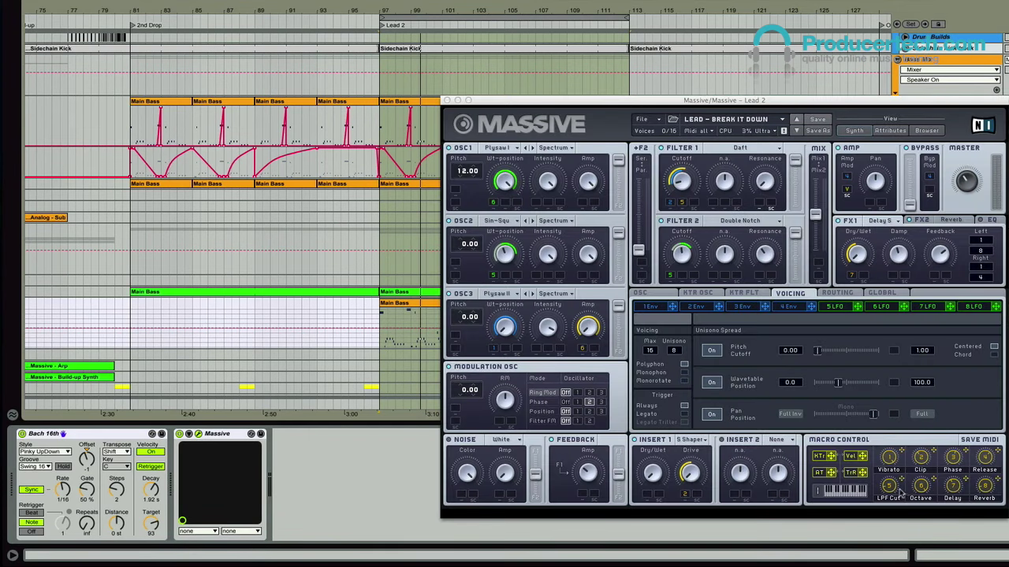
{"action": "key", "text": "space"}
{"action": "mouse_move", "coordinate": [890, 489]}
{"action": "left_mouse_down"}
{"action": "mouse_move", "coordinate": [898, 516]}
{"action": "mouse_move", "coordinate": [888, 438]}
{"action": "mouse_move", "coordinate": [895, 375]}
{"action": "mouse_move", "coordinate": [898, 499]}
{"action": "left_mouse_up"}
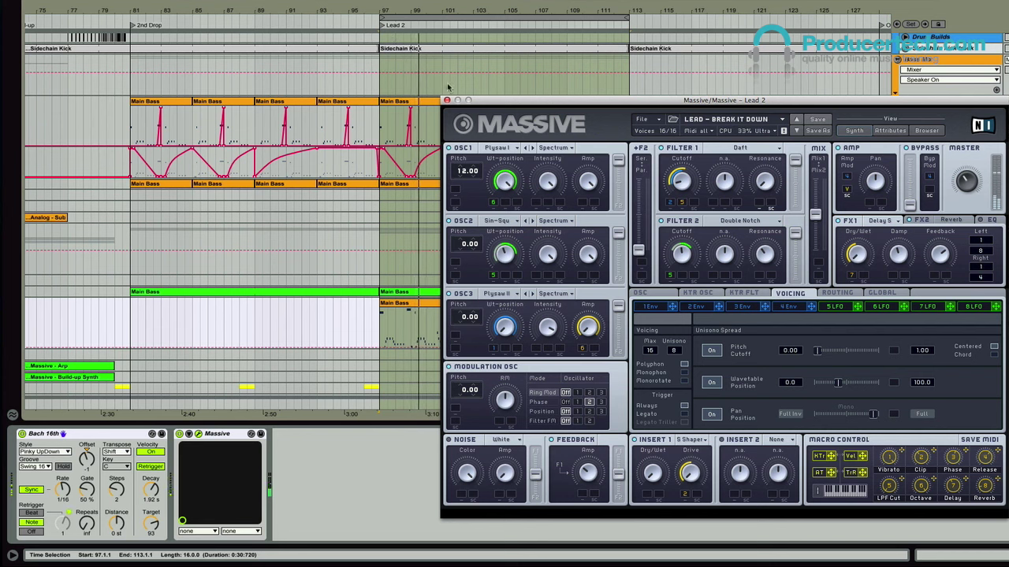
- Automate Lead 2's LPF Cut to ramp from minimum just before bar 97 to maximum at bar 105
{"action": "left_click_drag", "start_coordinate": [498, 105], "coordinate": [860, 129]}
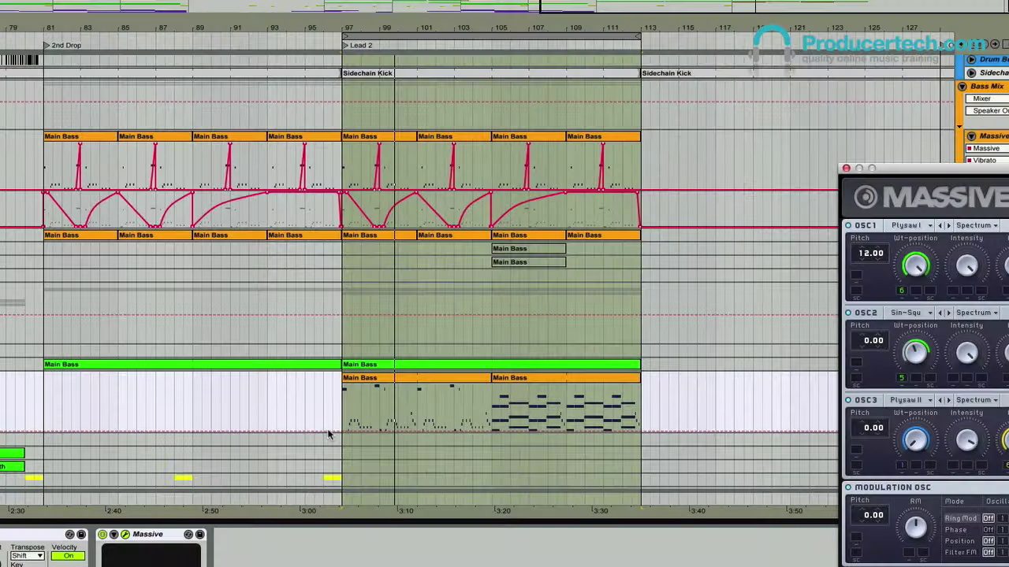
{"action": "left_click", "coordinate": [329, 434]}
{"action": "left_click_drag", "start_coordinate": [339, 434], "coordinate": [342, 409]}
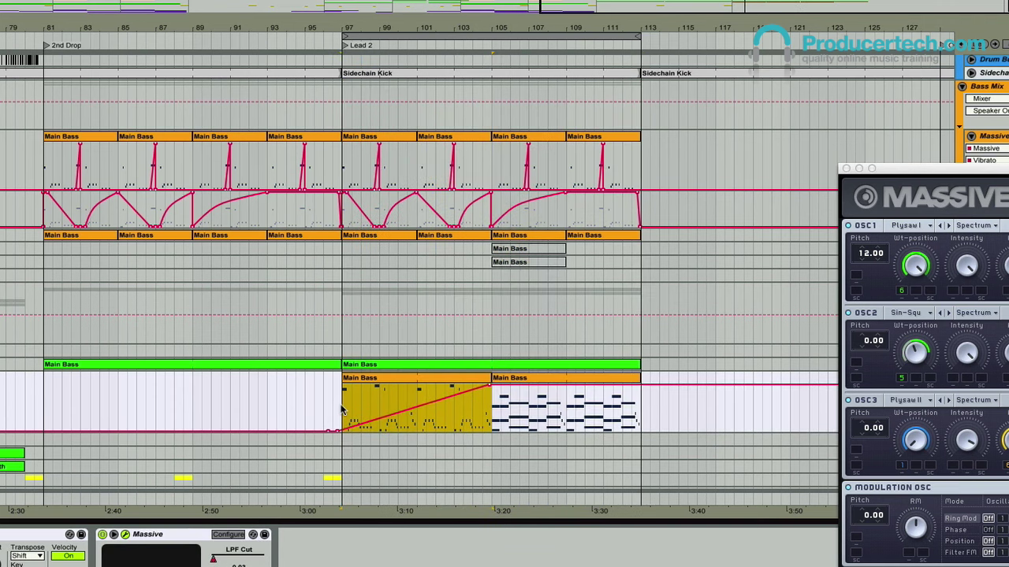
- Duplicate the LPF Cut ramp over bars 105 to 113, starting it at 0.42, and play from about bar 95
{"action": "right_click", "coordinate": [398, 420]}
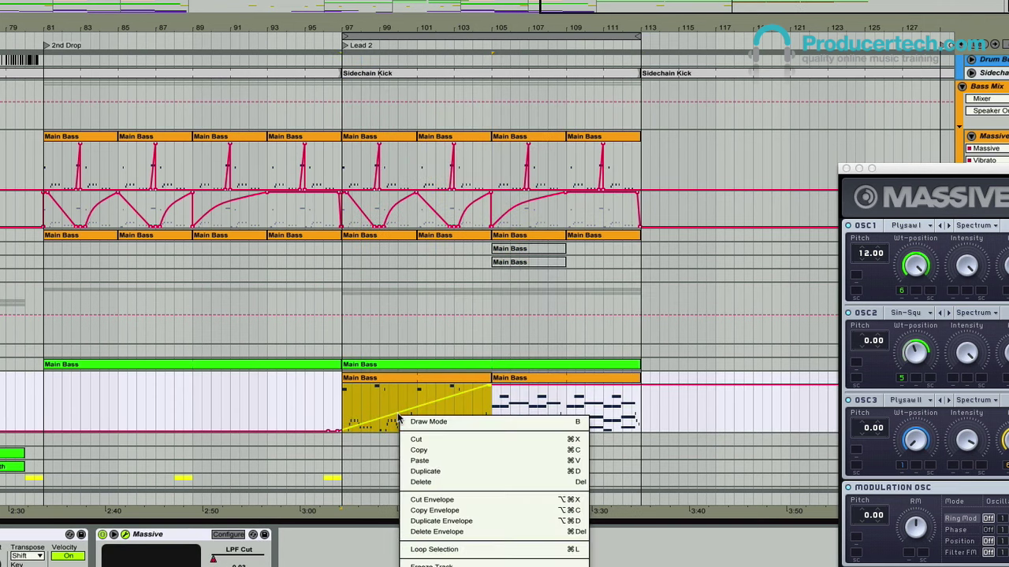
{"action": "left_click", "coordinate": [446, 518]}
{"action": "left_click", "coordinate": [697, 400]}
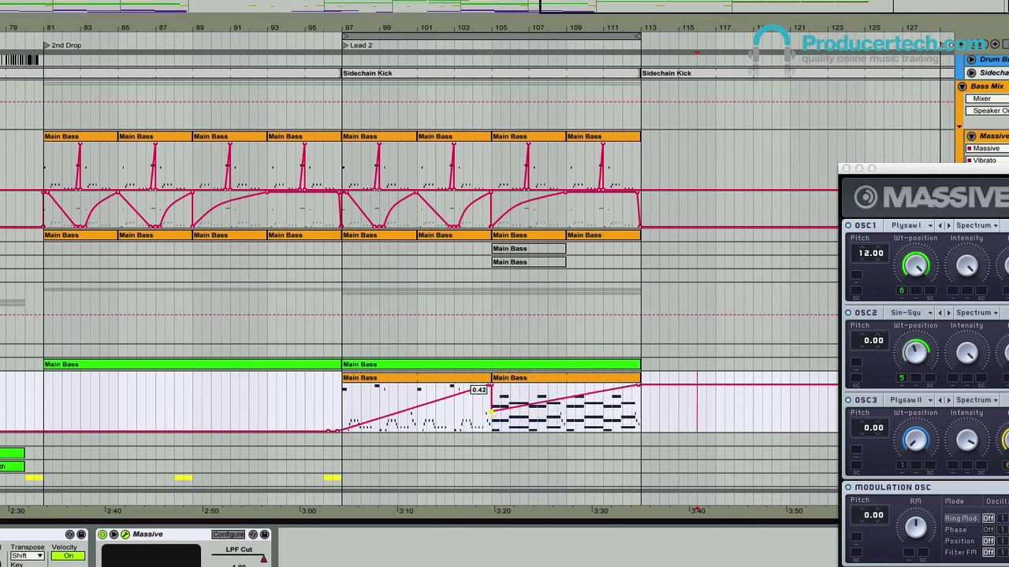
{"action": "left_click", "coordinate": [293, 44]}
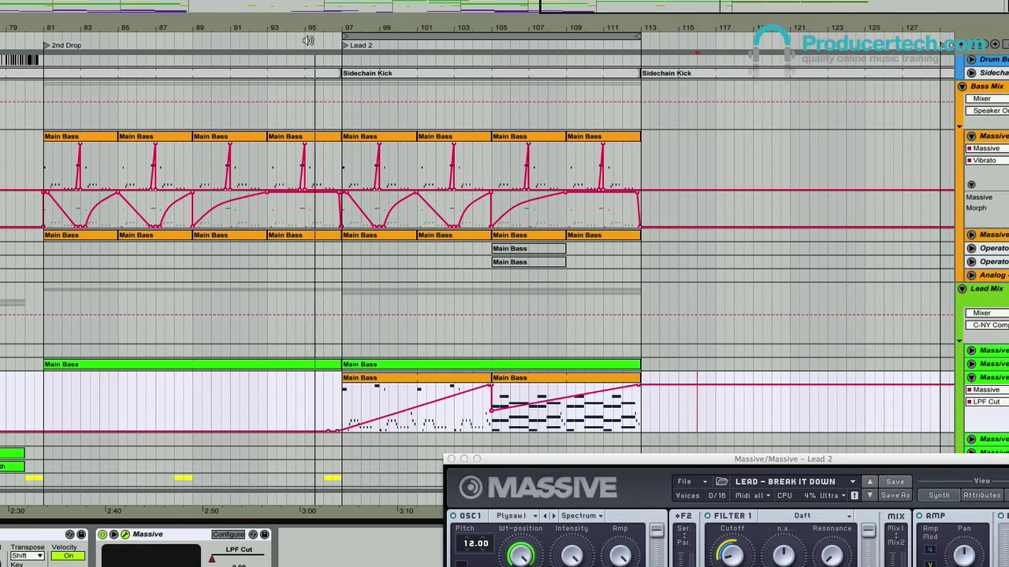
- Lower Lead 2's second LPF Cut ramp so it rises from near minimum at bar 105 to about two-thirds at bar 113
{"action": "left_click", "coordinate": [257, 409]}
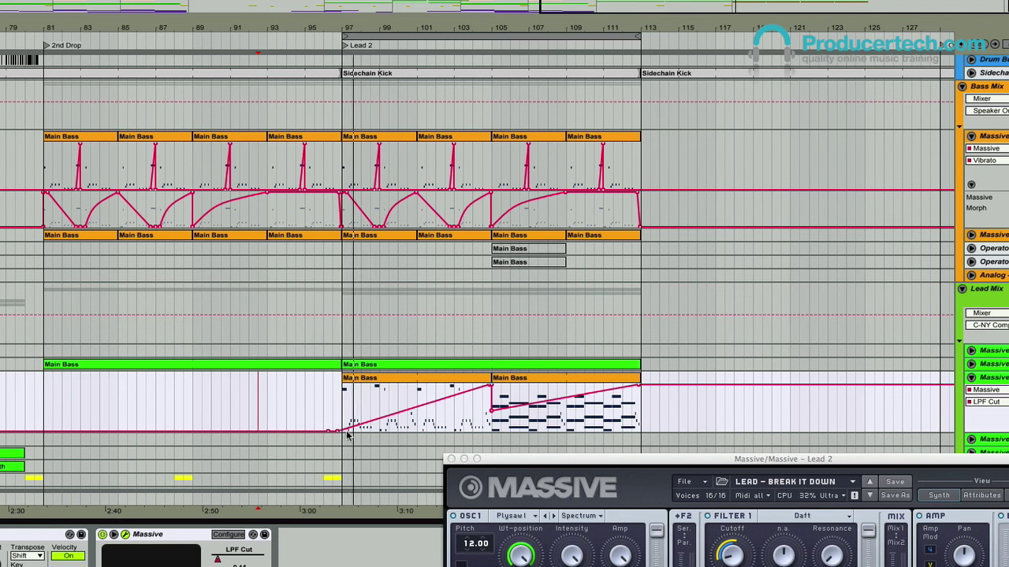
{"action": "left_click_drag", "start_coordinate": [550, 468], "coordinate": [528, 94]}
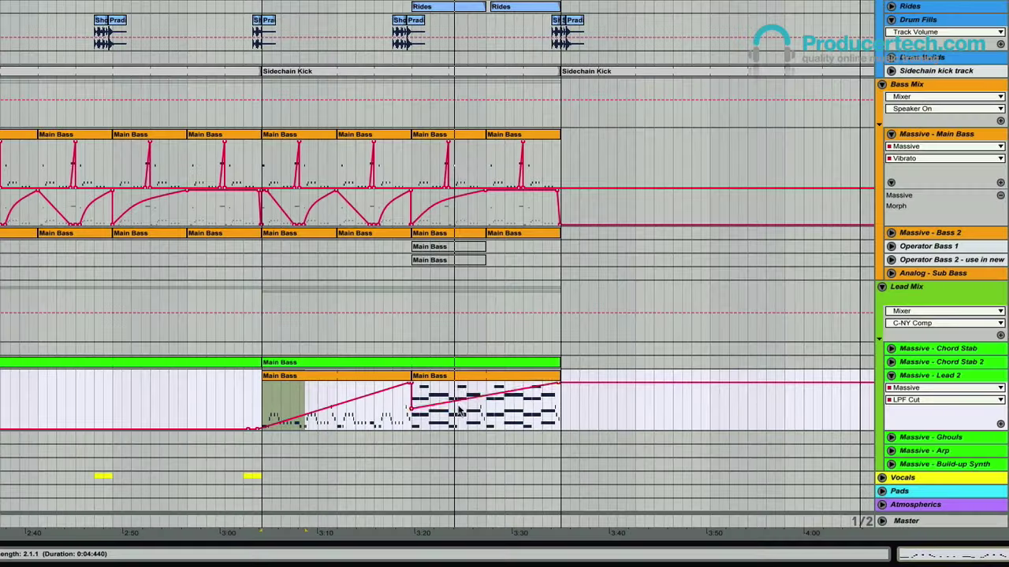
{"action": "left_click", "coordinate": [457, 376]}
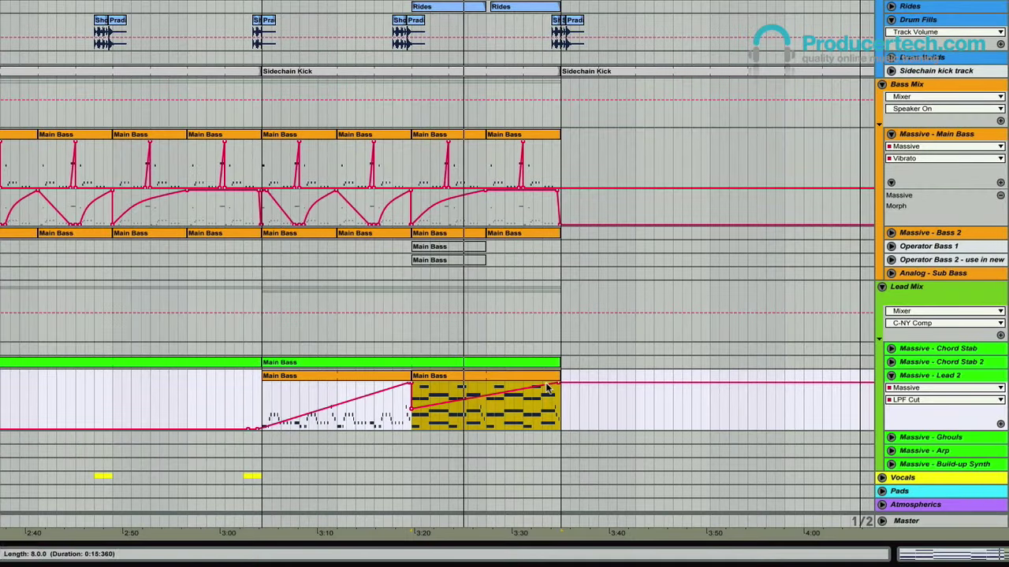
{"action": "left_click", "coordinate": [910, 377]}
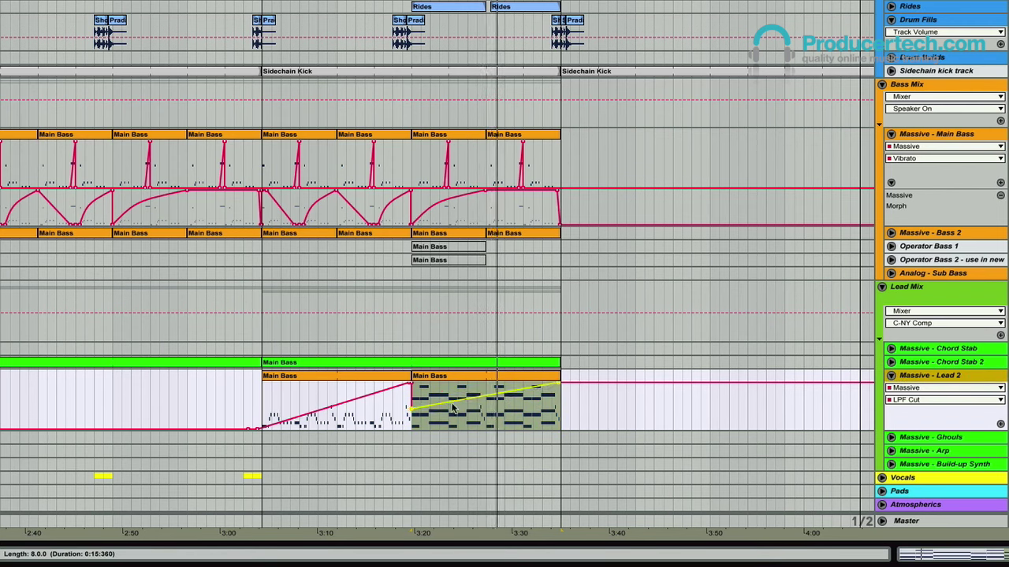
{"action": "left_click_drag", "start_coordinate": [410, 411], "coordinate": [409, 429]}
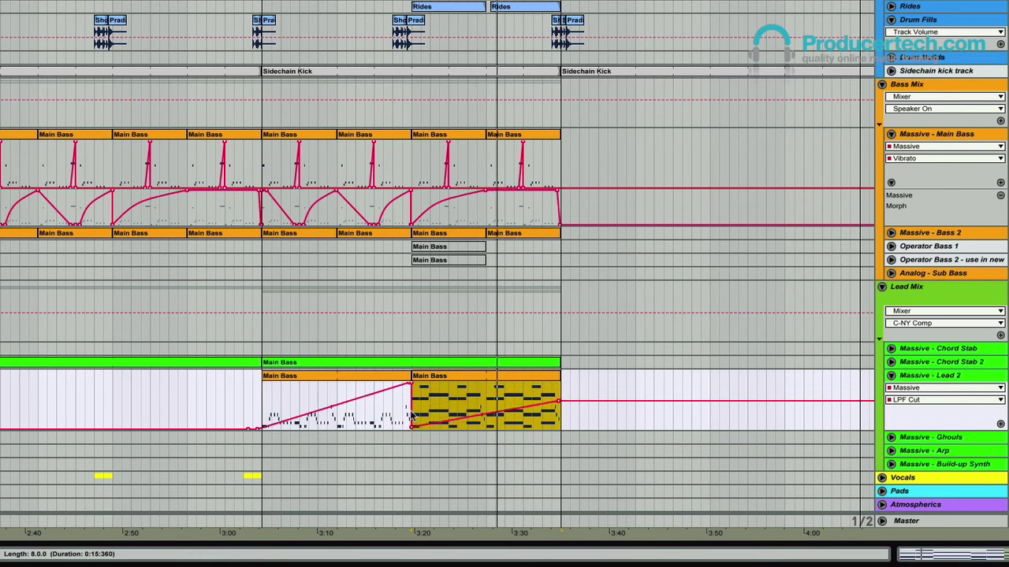
{"action": "left_click", "coordinate": [616, 413]}
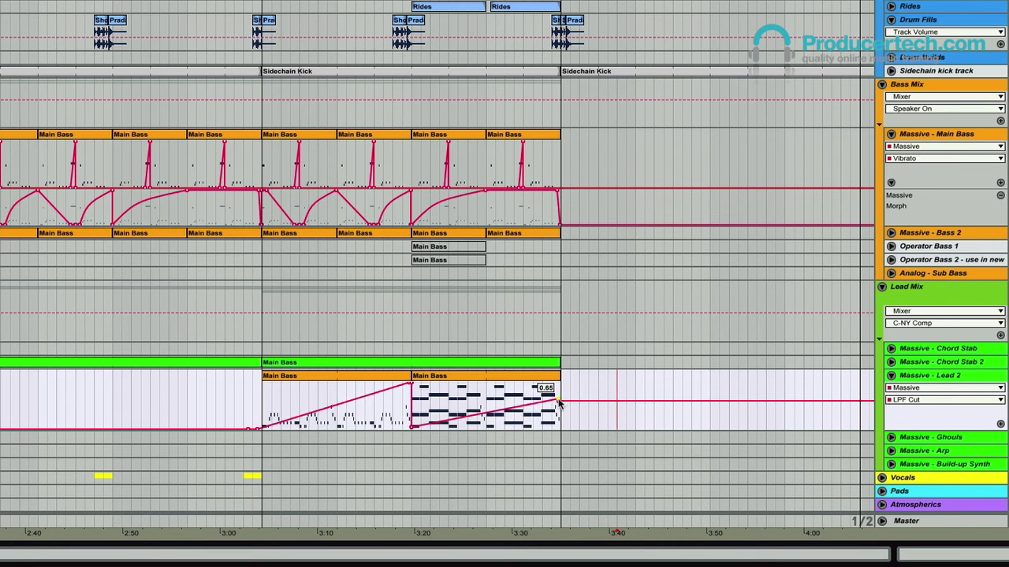
{"action": "left_click_drag", "start_coordinate": [561, 406], "coordinate": [561, 401]}
{"action": "left_click", "coordinate": [537, 380]}
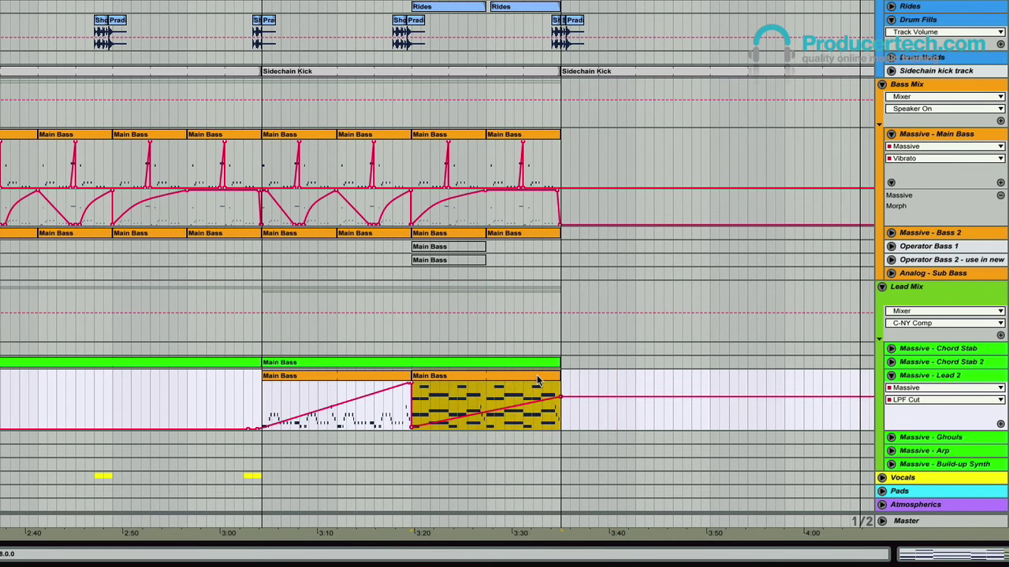
- Set the Lead 2 arpeggiator's style to Up and play from bar 105
{"action": "double_click", "coordinate": [989, 376]}
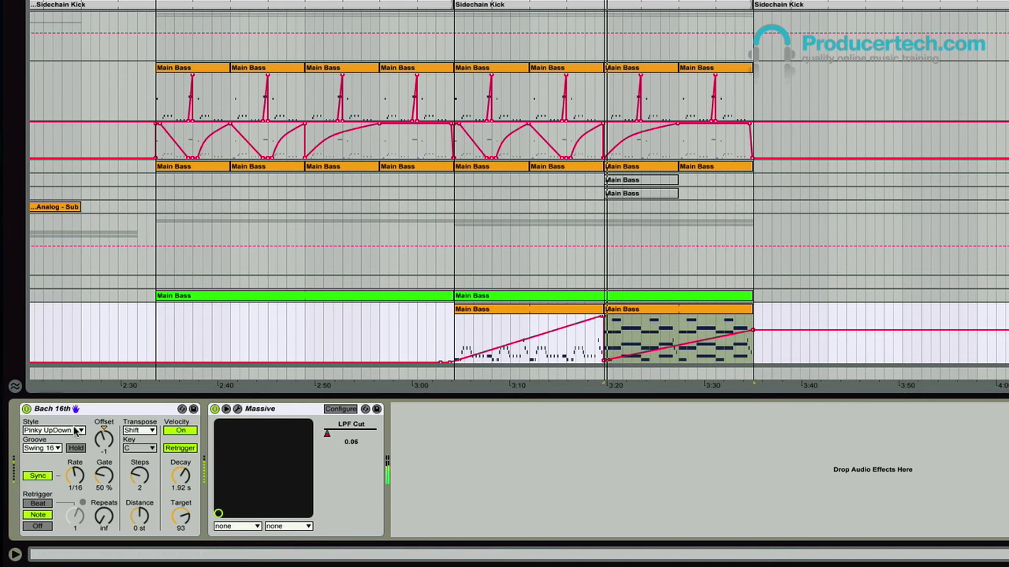
{"action": "left_click", "coordinate": [76, 432]}
{"action": "left_click", "coordinate": [68, 238]}
{"action": "key", "text": "space"}
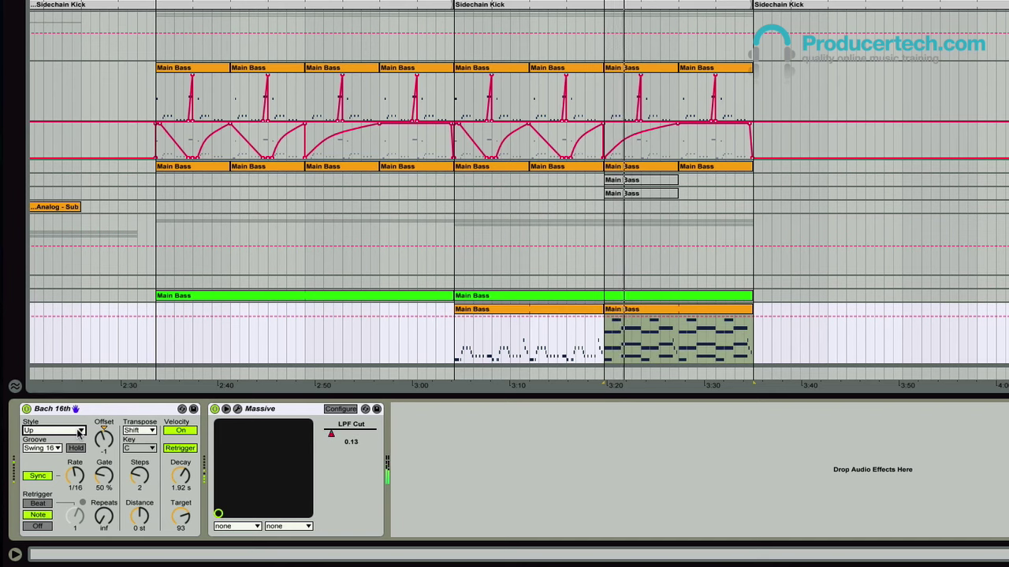
- Try the arpeggiator styles Down, UpDown, DownUp and Converge during playback
{"action": "left_click", "coordinate": [80, 432]}
{"action": "left_click", "coordinate": [63, 249]}
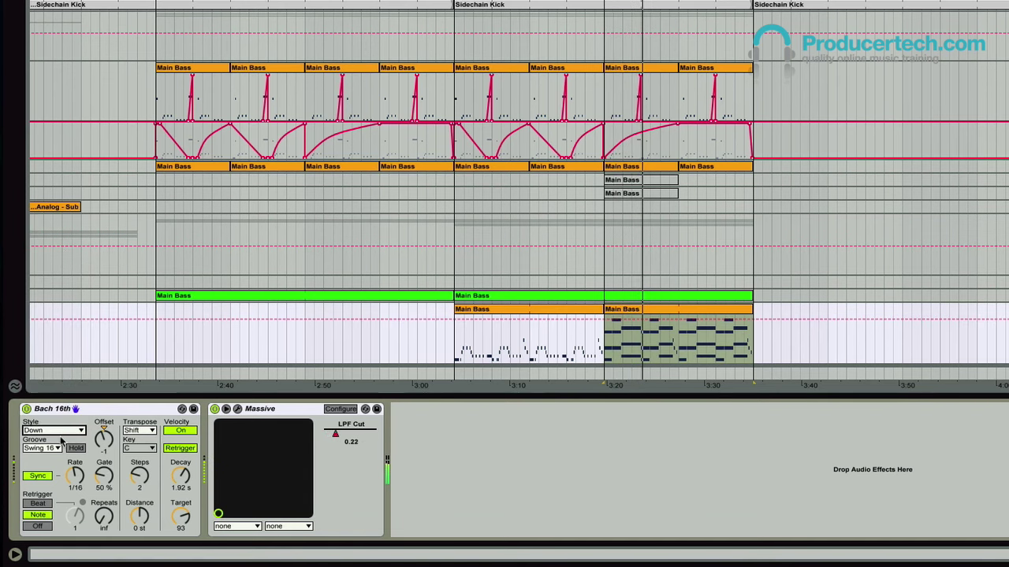
{"action": "left_click", "coordinate": [76, 430]}
{"action": "left_click", "coordinate": [70, 259]}
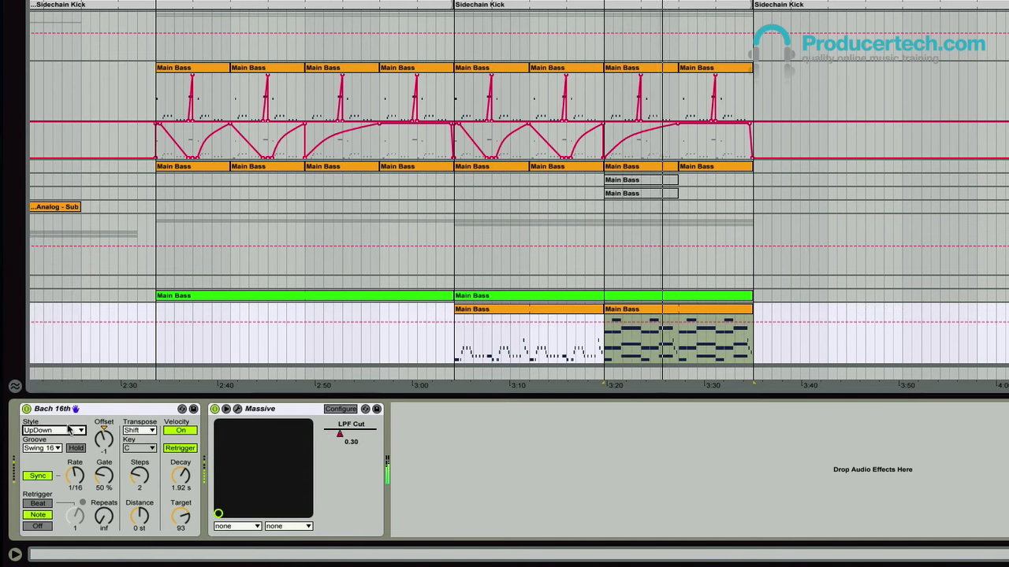
{"action": "left_click", "coordinate": [75, 430]}
{"action": "left_click", "coordinate": [48, 270]}
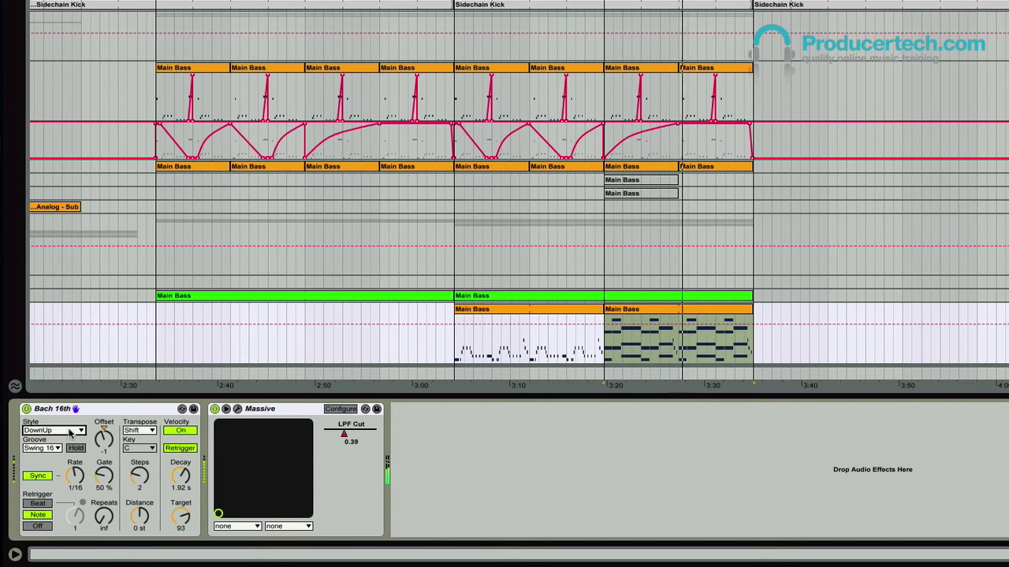
{"action": "left_click", "coordinate": [76, 430]}
{"action": "left_click", "coordinate": [66, 302]}
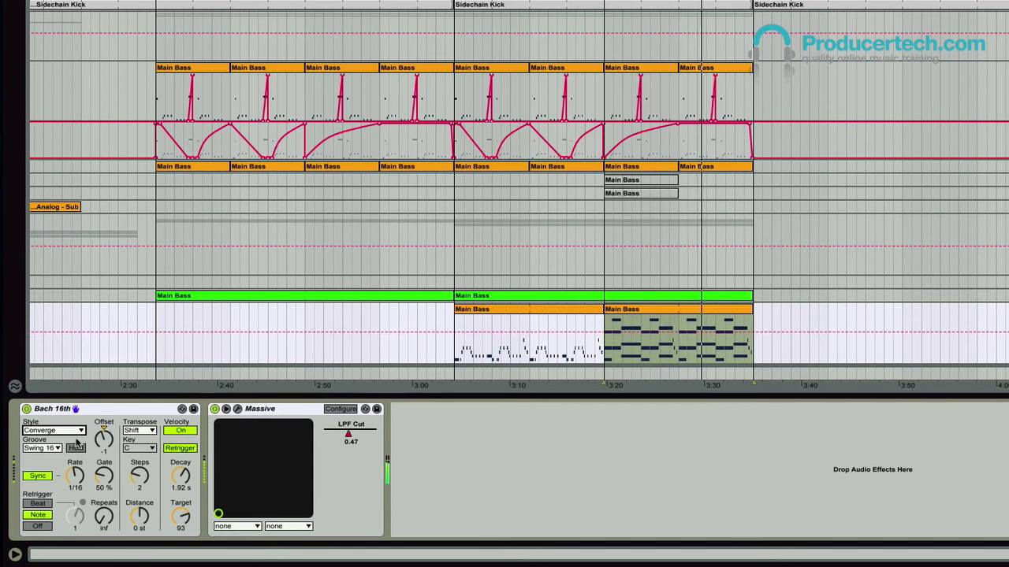
- Choose the Up style for the arpeggiator again and set its Gate to 61 %
{"action": "left_click", "coordinate": [75, 430]}
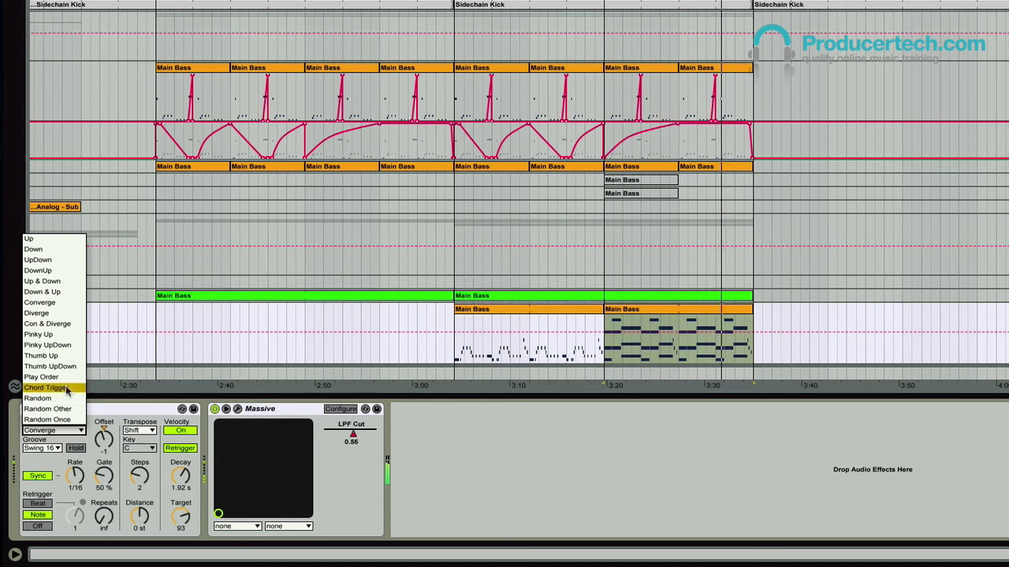
{"action": "left_click", "coordinate": [63, 241]}
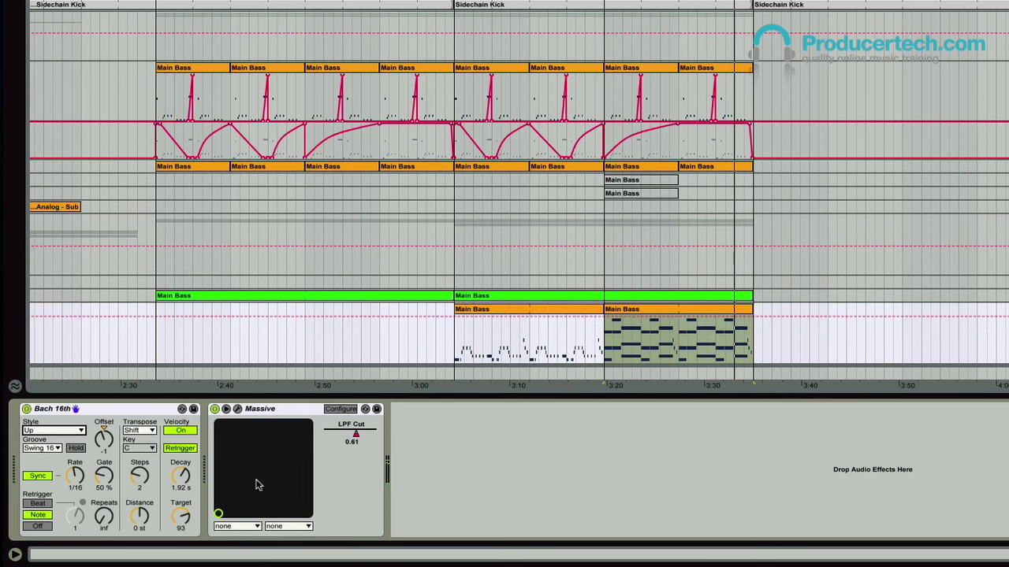
{"action": "mouse_move", "coordinate": [106, 480]}
{"action": "left_mouse_down"}
{"action": "mouse_move", "coordinate": [106, 444]}
{"action": "mouse_move", "coordinate": [104, 494]}
{"action": "left_mouse_up"}
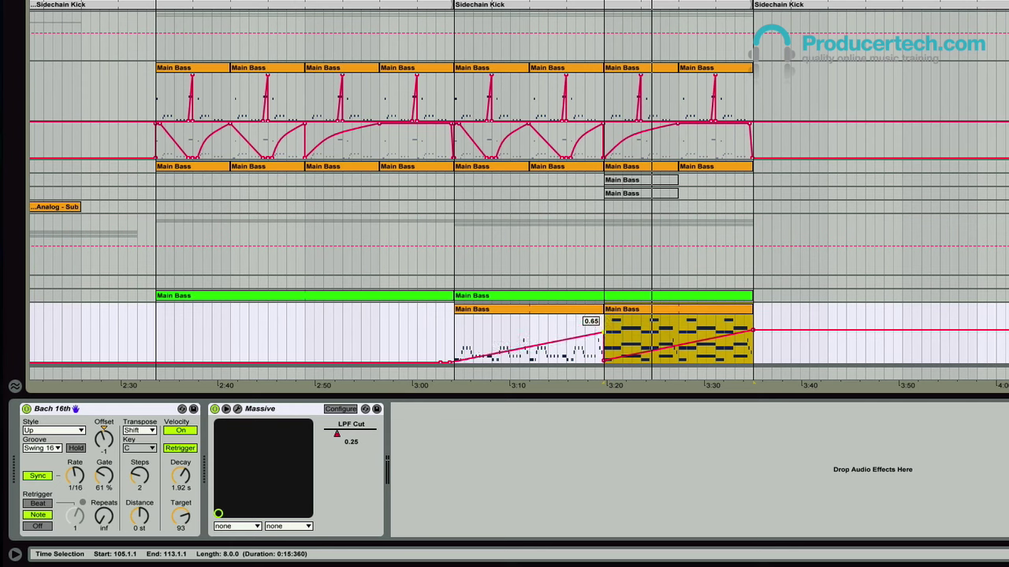
- Lower the peaks of Lead 2's LPF Cut ramps at bars 105 and 113, with the last at about 0.45
{"action": "left_click_drag", "start_coordinate": [753, 335], "coordinate": [753, 344]}
{"action": "left_click", "coordinate": [1008, 322]}
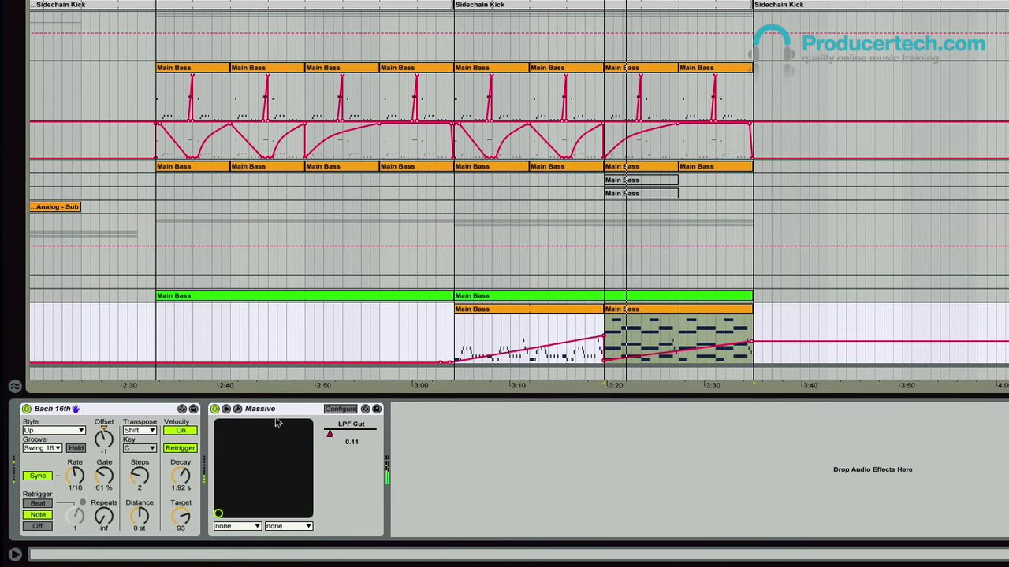
- Expose Massive's Reverb macro for automation and ramp it upward from just before bar 97 to bar 105
{"action": "left_click", "coordinate": [237, 409]}
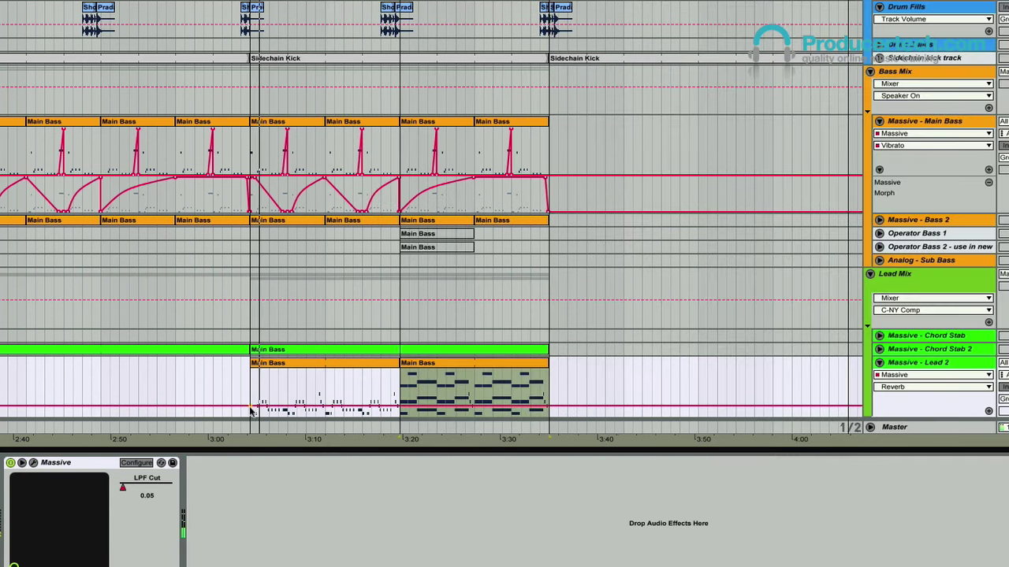
{"action": "left_click", "coordinate": [239, 405]}
{"action": "left_click_drag", "start_coordinate": [257, 406], "coordinate": [409, 405]}
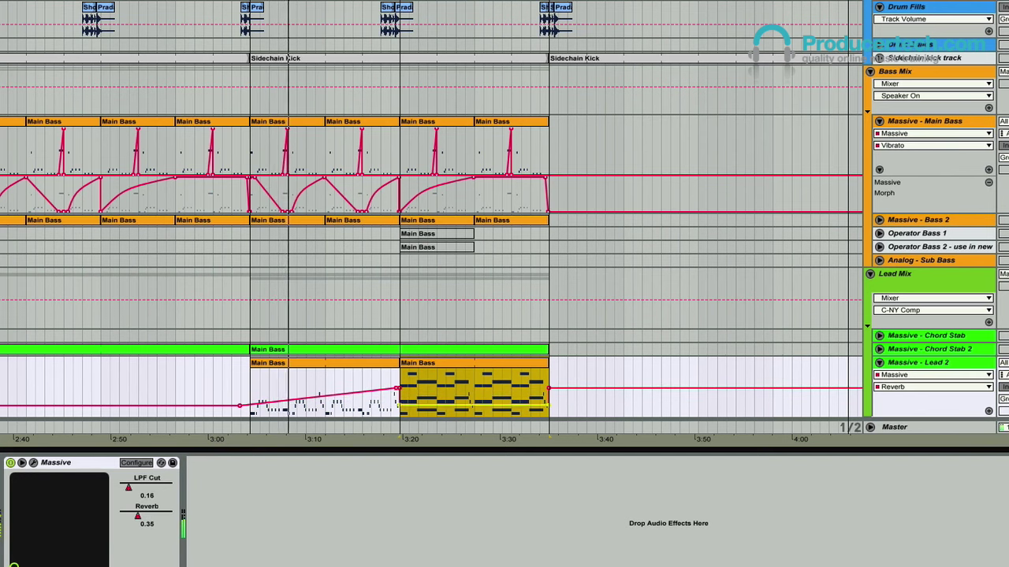
- Shape a second Reverb ramp over bars 105 to 113 and lower the first ramp's peak at bar 105
{"action": "left_click", "coordinate": [596, 412]}
{"action": "left_click", "coordinate": [549, 408]}
{"action": "left_click", "coordinate": [397, 388]}
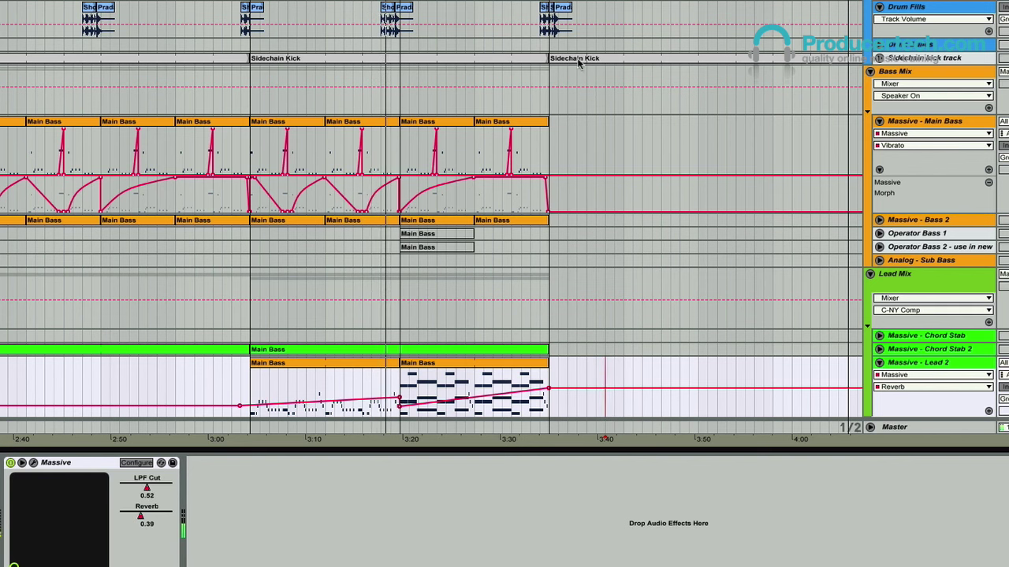
- Merge the Reverb automation into one continuous ramp from just before bar 97 to a lower peak at bar 113
{"action": "key", "text": "minus"}
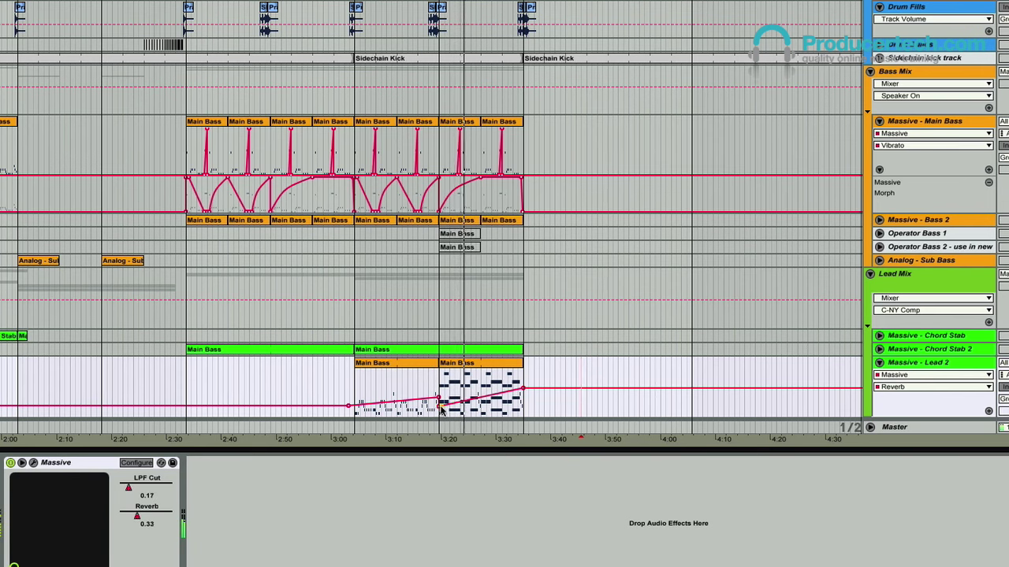
{"action": "left_click", "coordinate": [617, 428]}
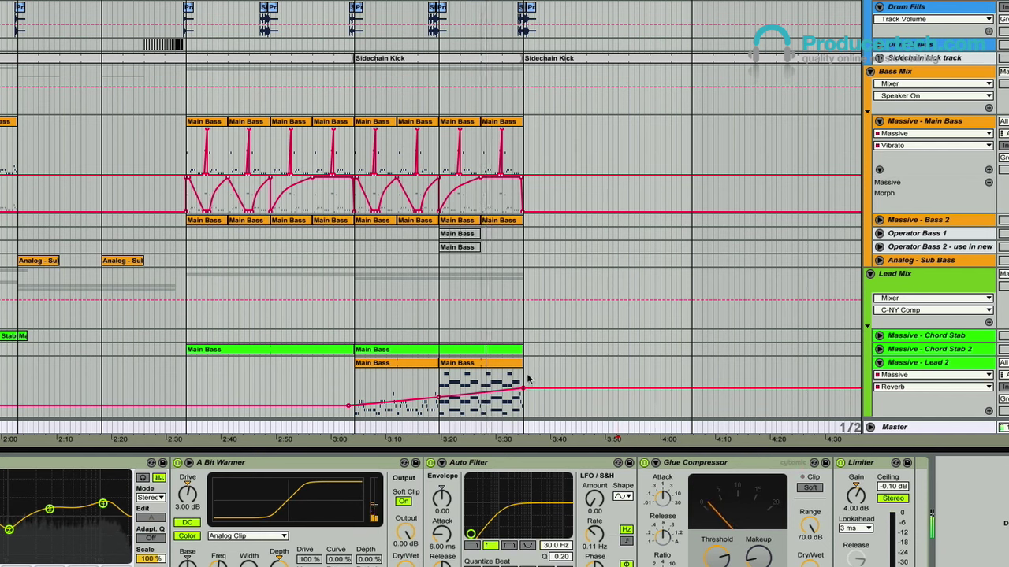
{"action": "left_click_drag", "start_coordinate": [439, 428], "coordinate": [565, 3]}
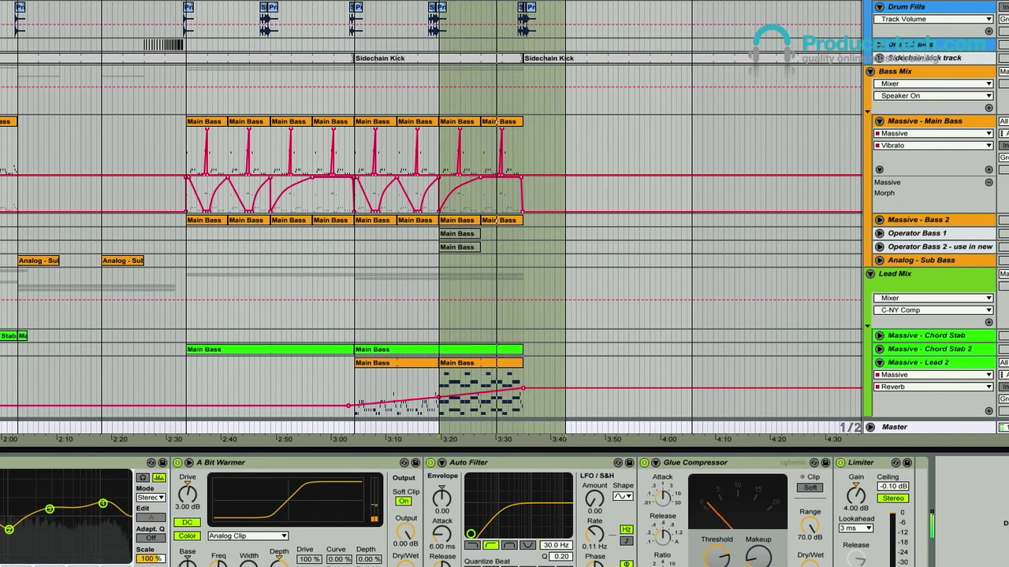
{"action": "left_click_drag", "start_coordinate": [523, 389], "coordinate": [523, 393]}
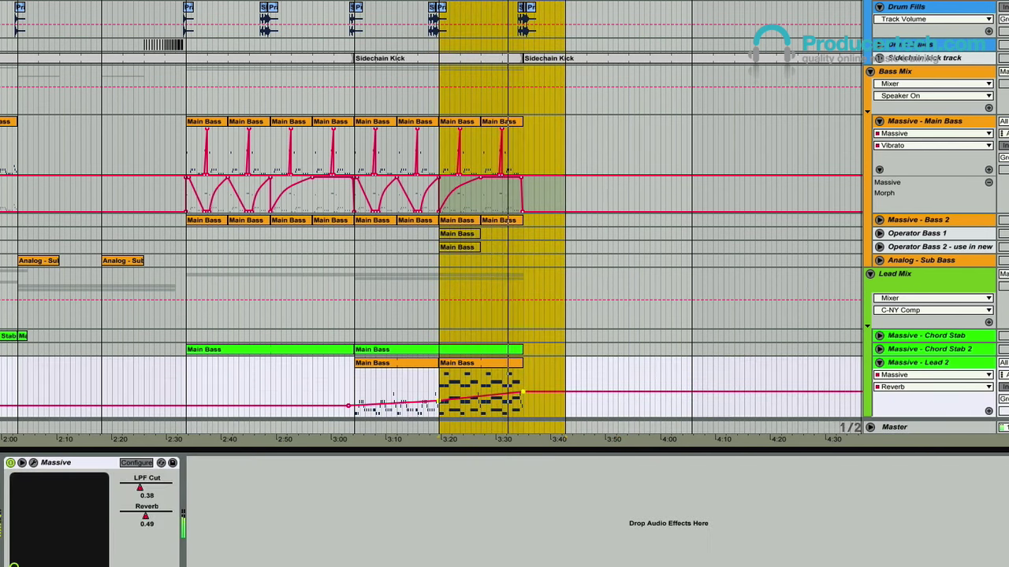
{"action": "left_click", "coordinate": [535, 404]}
{"action": "left_click", "coordinate": [439, 400]}
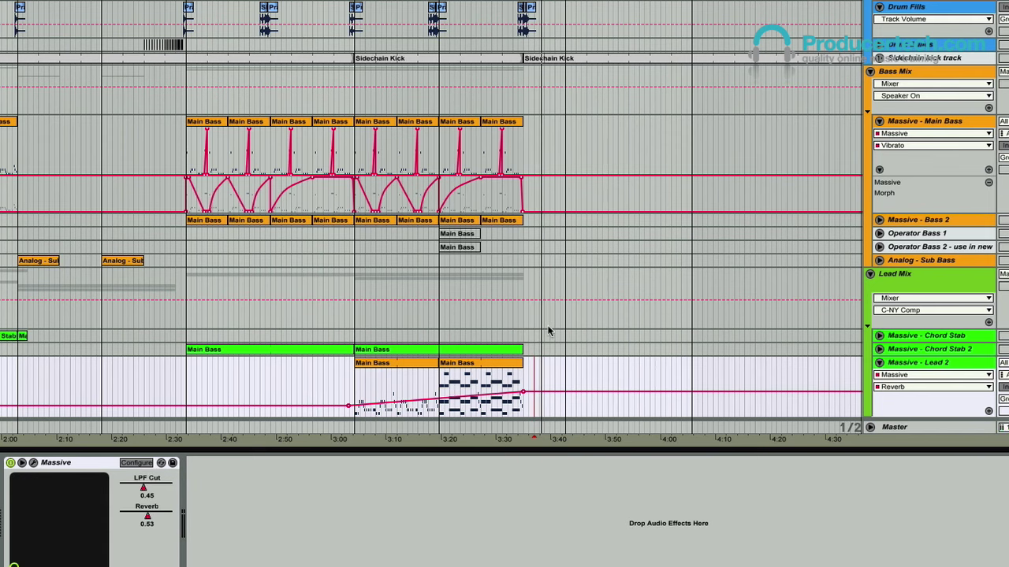
- Curve Lead 2's Reverb ramp so it rises mostly towards bar 113, and lower its starting point before bar 97
{"action": "scroll", "coordinate": [338, 337], "scroll_direction": "down", "scroll_amount": 3}
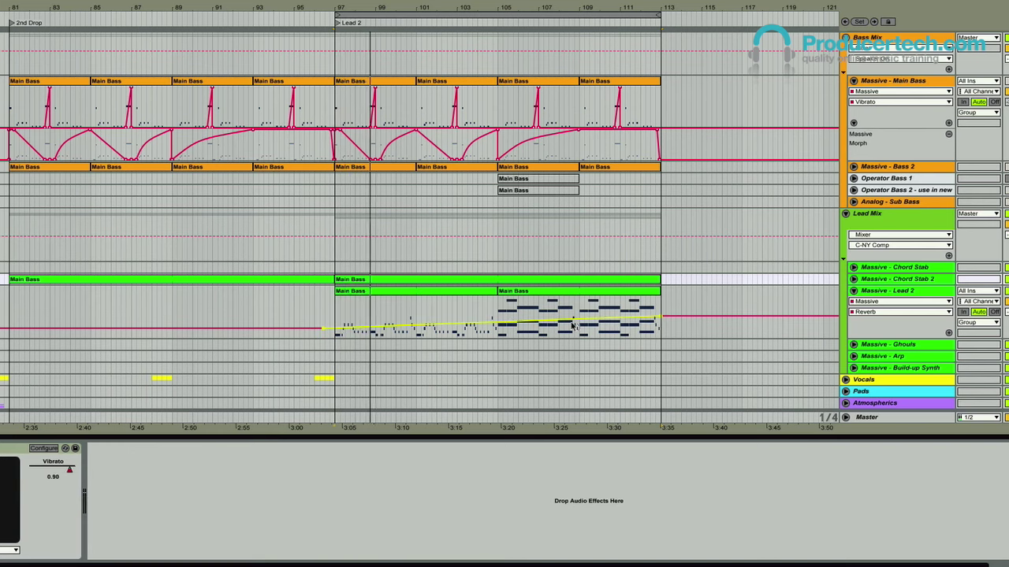
{"action": "left_click_drag", "start_coordinate": [569, 320], "coordinate": [569, 324]}
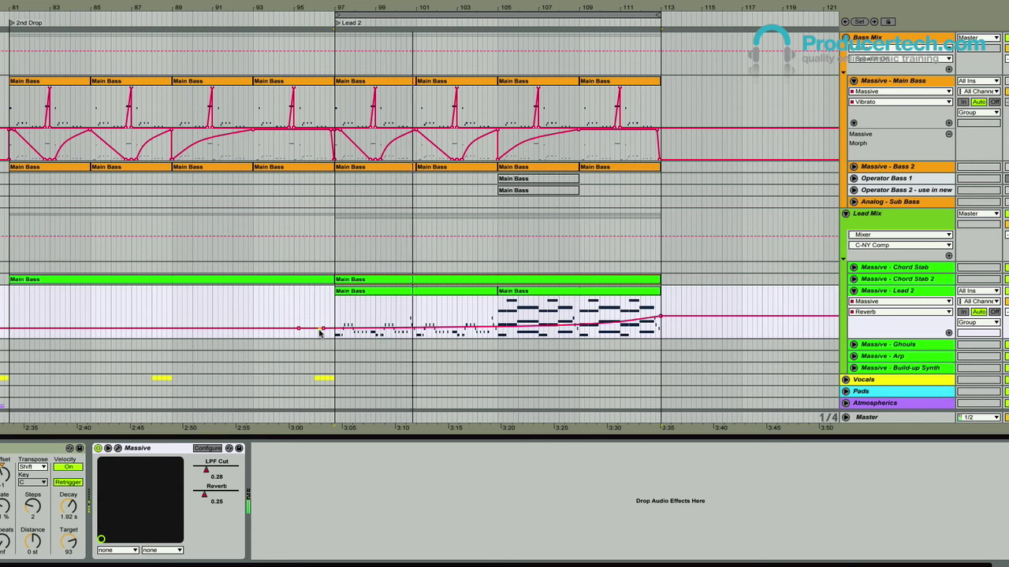
{"action": "left_click_drag", "start_coordinate": [323, 329], "coordinate": [321, 332]}
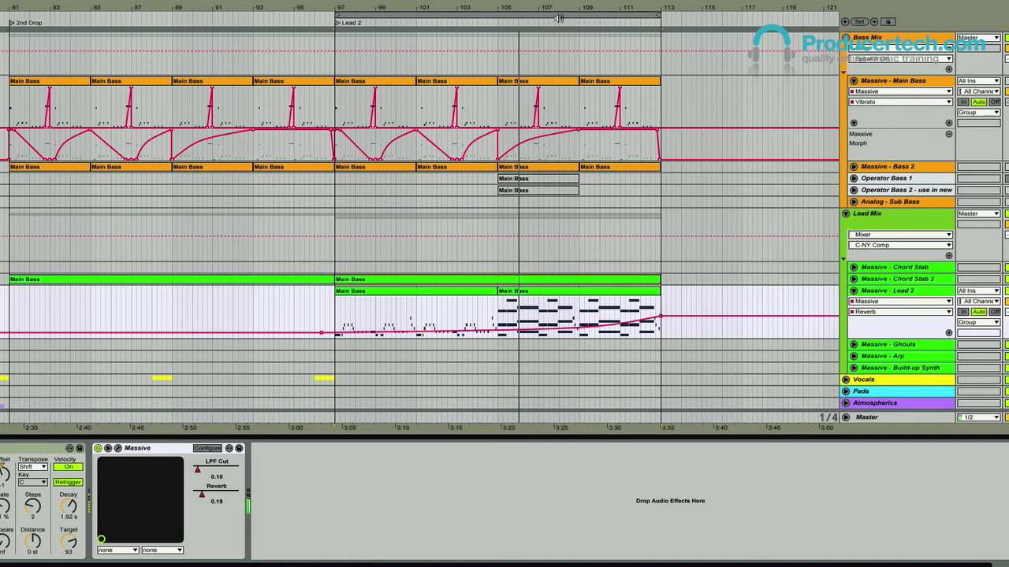
- Lower the end point of Lead 2's Reverb curve at bar 113 to about 0.36 and check the surrounding arrangement
{"action": "key", "text": "minus"}
{"action": "key", "text": "minus"}
{"action": "key", "text": "minus"}
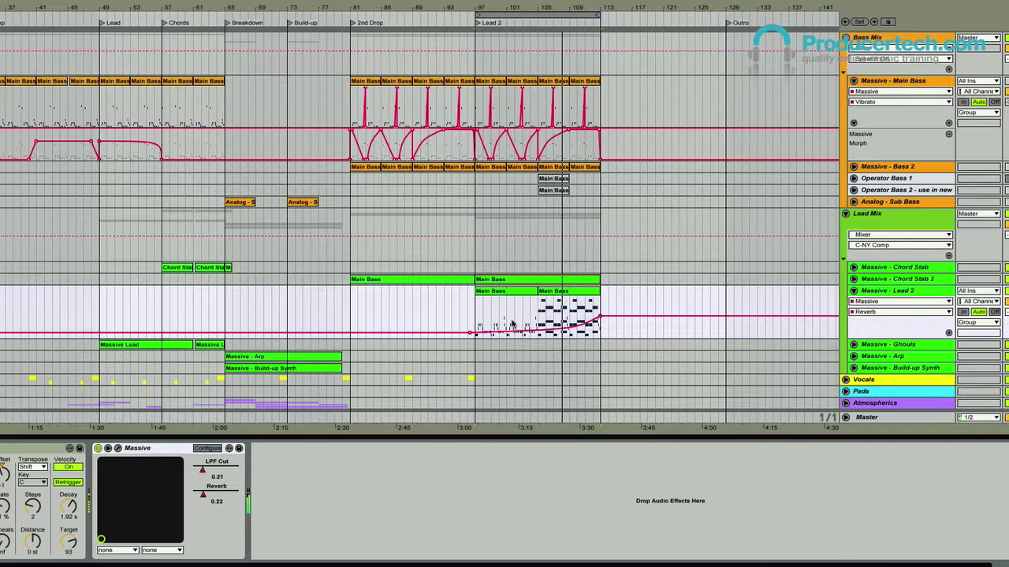
{"action": "scroll", "coordinate": [505, 315], "scroll_direction": "up", "scroll_amount": 5}
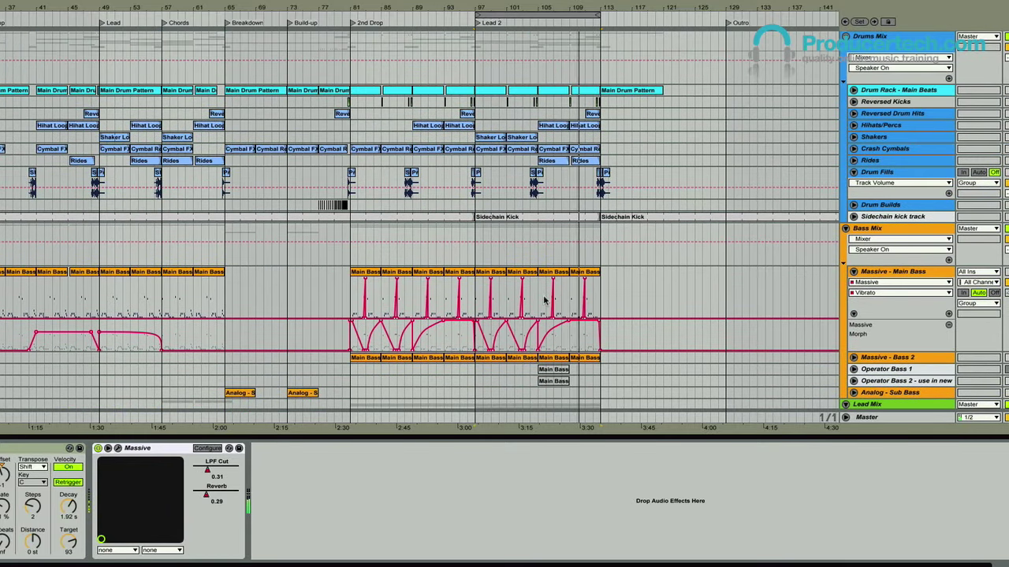
{"action": "scroll", "coordinate": [603, 315], "scroll_direction": "down", "scroll_amount": 5}
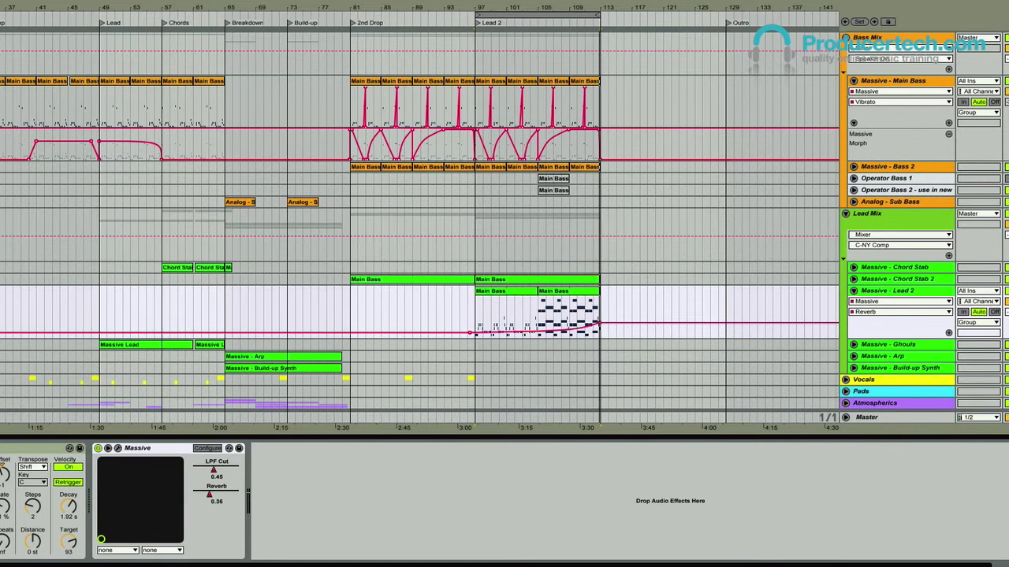
- Extend the start of the arrangement loop back to the Lead section at bar 49, keeping its end at bar 113
{"action": "left_click_drag", "start_coordinate": [601, 14], "coordinate": [337, 15]}
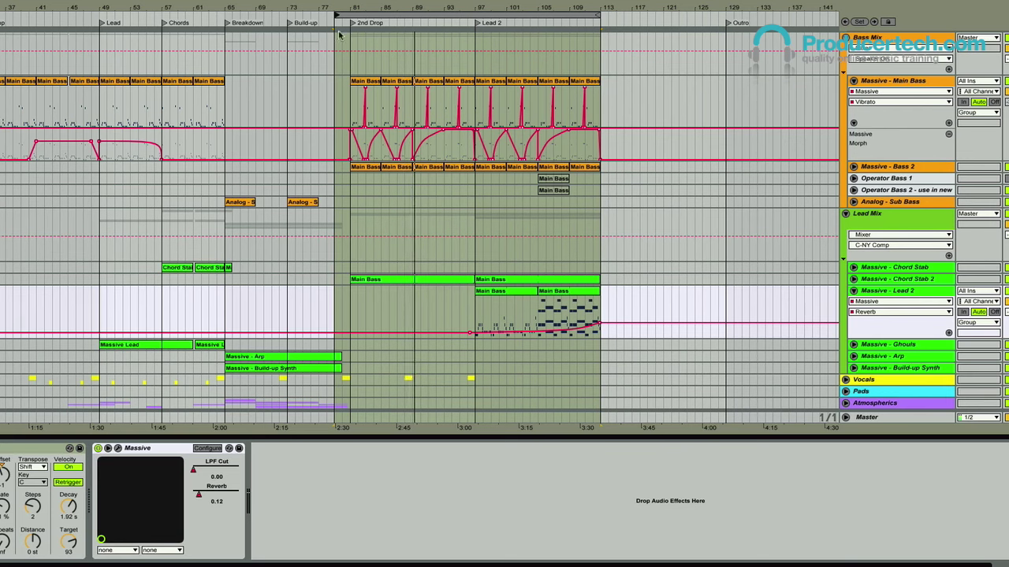
{"action": "left_click_drag", "start_coordinate": [336, 15], "coordinate": [100, 16]}
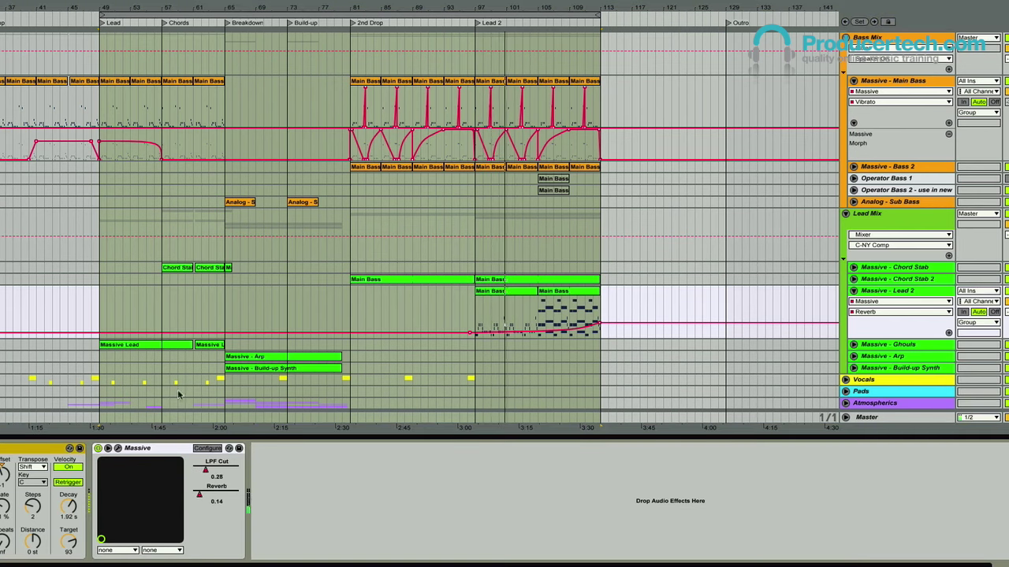
- Open the Massive instrument on Lead 2 and widen its Unisono Spread Pan Position slightly
{"action": "left_click", "coordinate": [118, 447]}
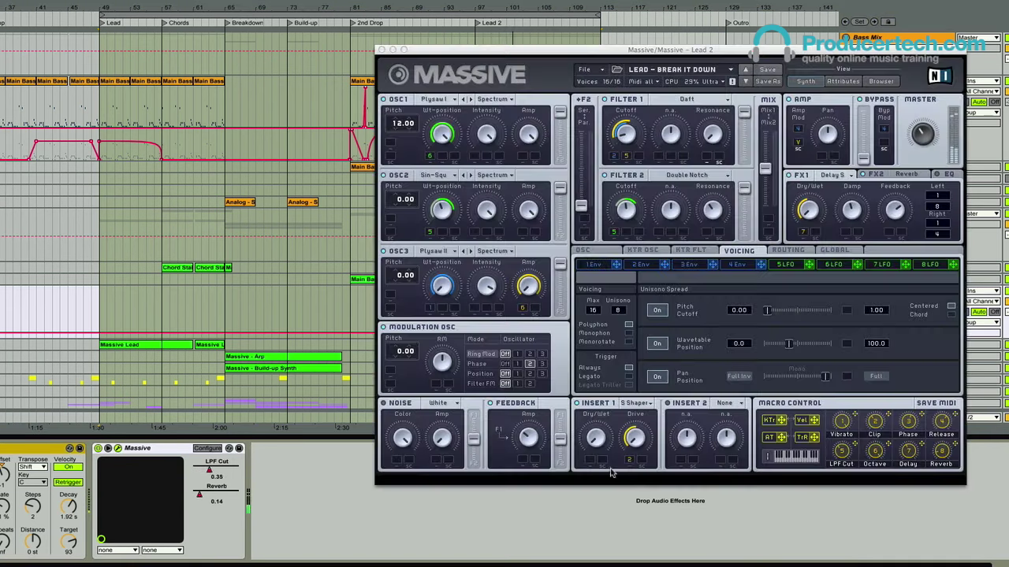
{"action": "left_click_drag", "start_coordinate": [825, 378], "coordinate": [848, 380]}
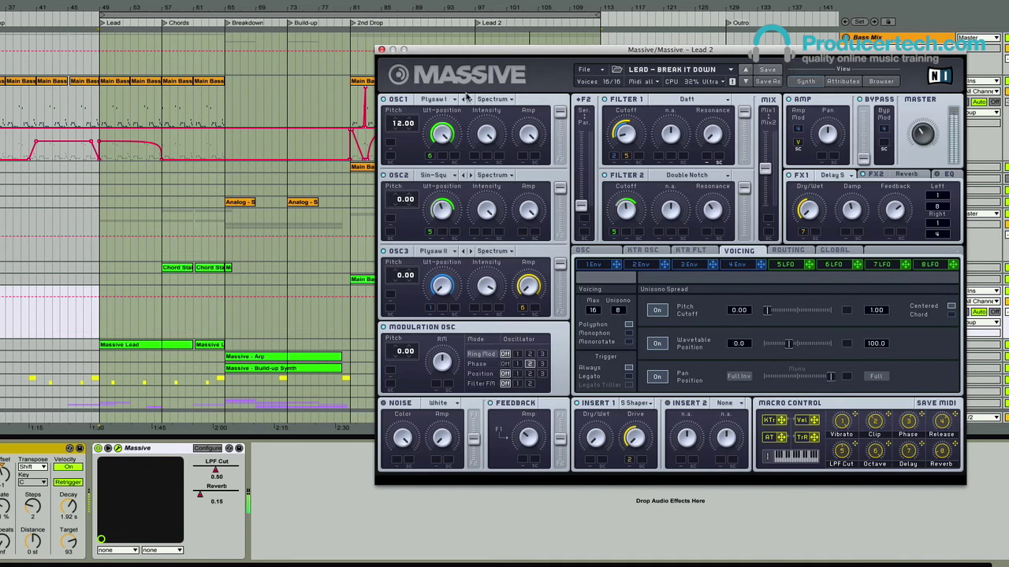
- Close the Massive instrument and copy the Lead and Chords sections, bars 49 to 65, across all tracks to bar 113
{"action": "left_click", "coordinate": [380, 50]}
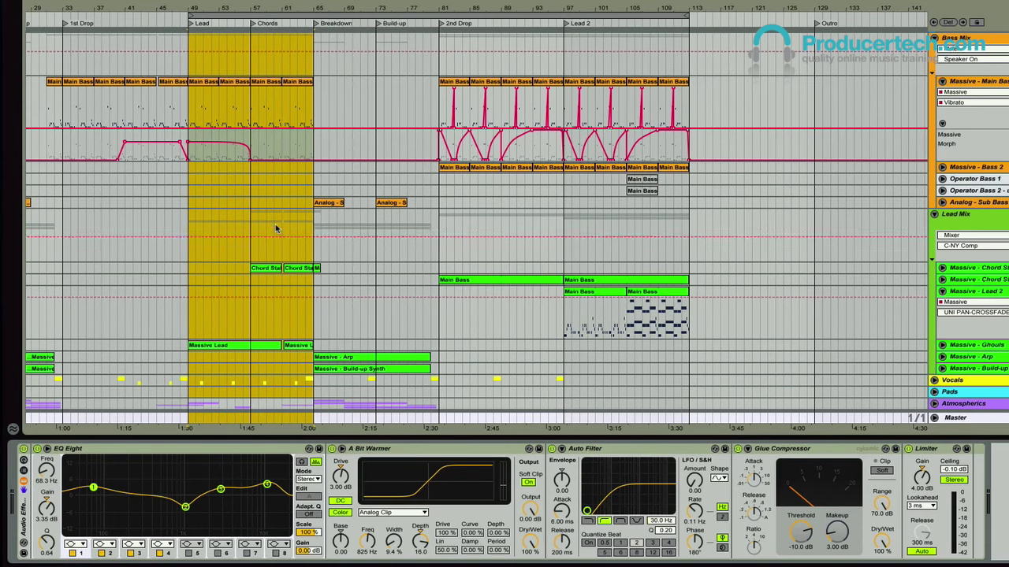
{"action": "left_click_drag", "start_coordinate": [685, 14], "coordinate": [314, 11]}
{"action": "scroll", "coordinate": [272, 280], "scroll_direction": "up", "scroll_amount": 8}
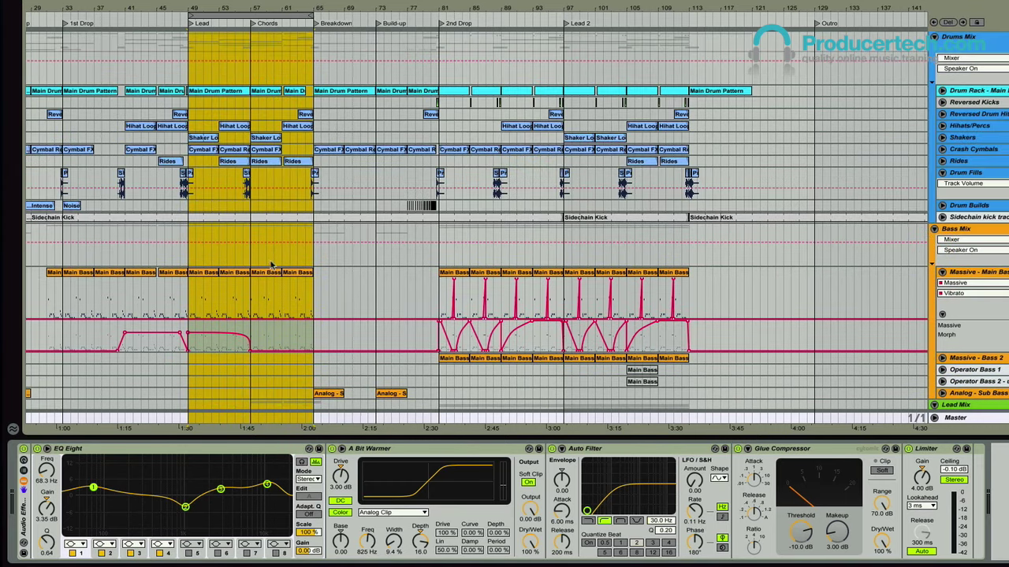
{"action": "scroll", "coordinate": [235, 175], "scroll_direction": "down", "scroll_amount": 8}
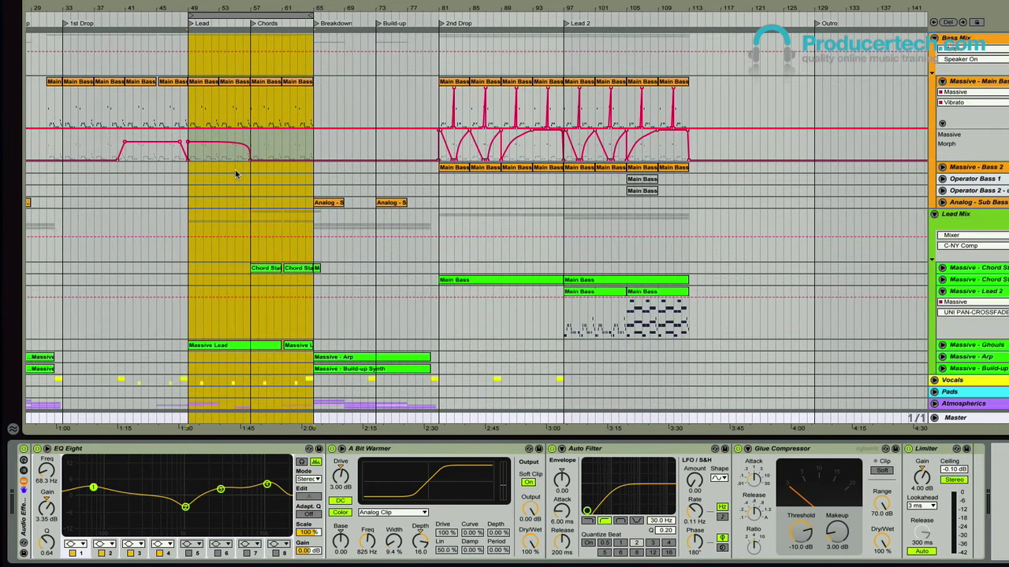
{"action": "scroll", "coordinate": [235, 179], "scroll_direction": "up", "scroll_amount": 8}
{"action": "left_click_drag", "start_coordinate": [214, 93], "coordinate": [716, 94]}
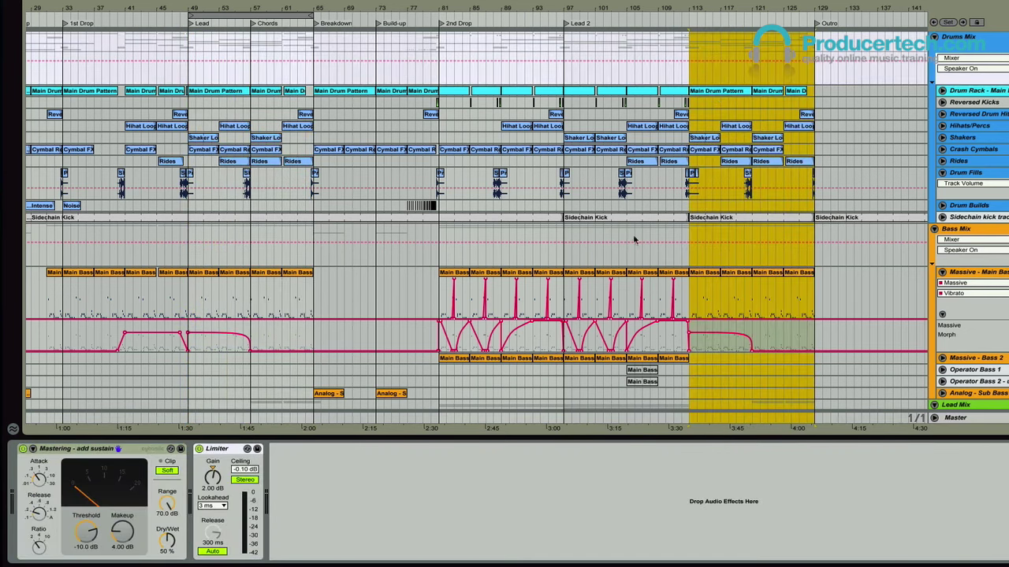
- Add a locator named Reprise at bar 113 and check the copied clips across the track groups
{"action": "scroll", "coordinate": [635, 240], "scroll_direction": "down", "scroll_amount": 8}
{"action": "left_click", "coordinate": [689, 29]}
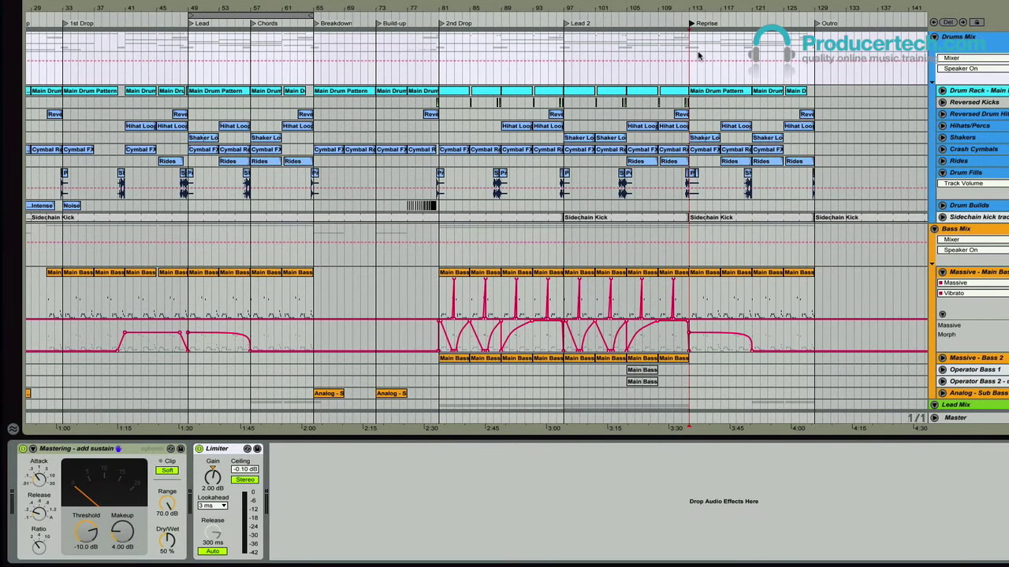
{"action": "left_click", "coordinate": [840, 297]}
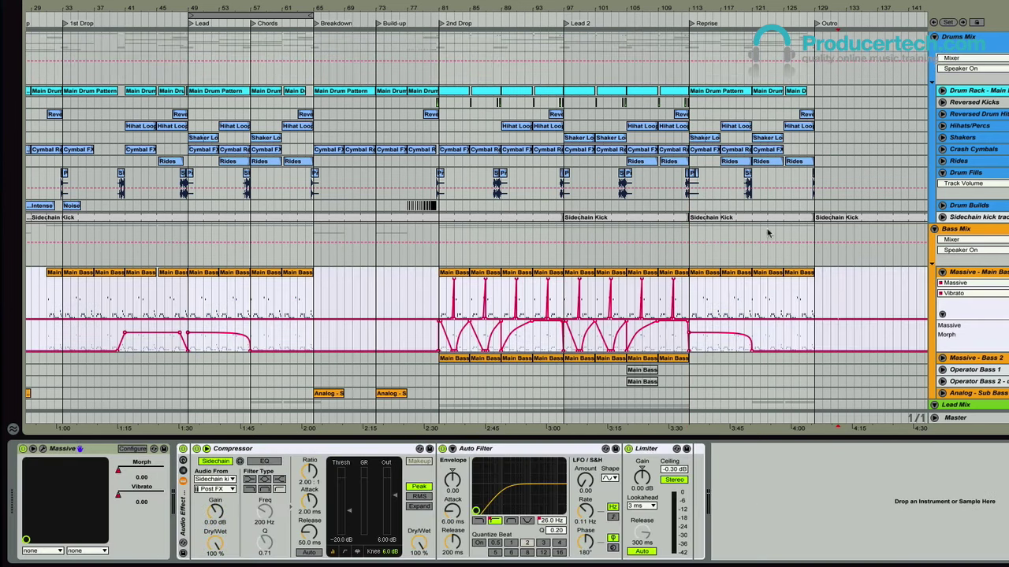
{"action": "scroll", "coordinate": [739, 250], "scroll_direction": "down", "scroll_amount": 8}
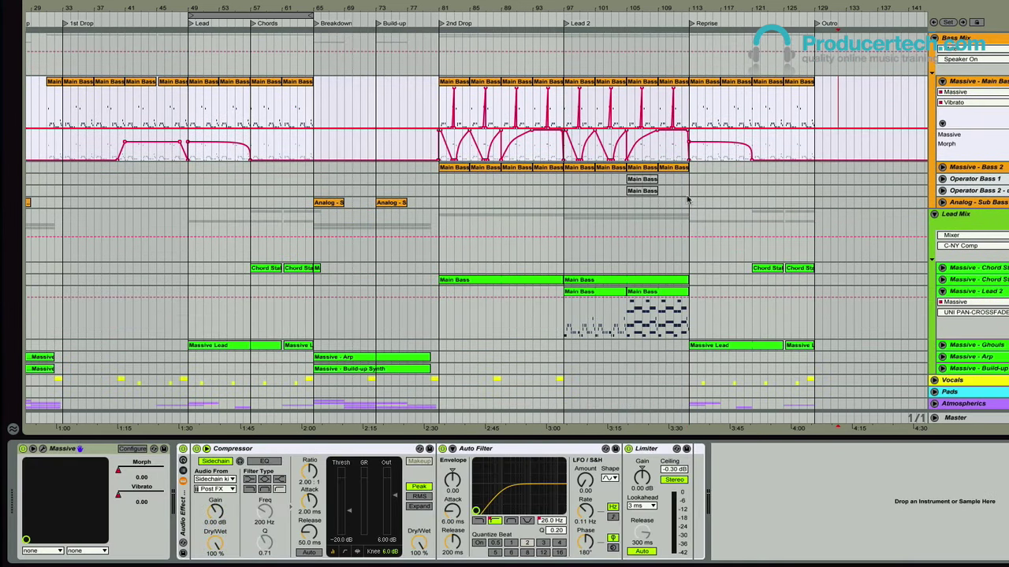
- Play from about bar 109, show Lead 2's Reverb automation, and remove the extra points so it falls gradually from bar 113 to 129
{"action": "left_click", "coordinate": [636, 21]}
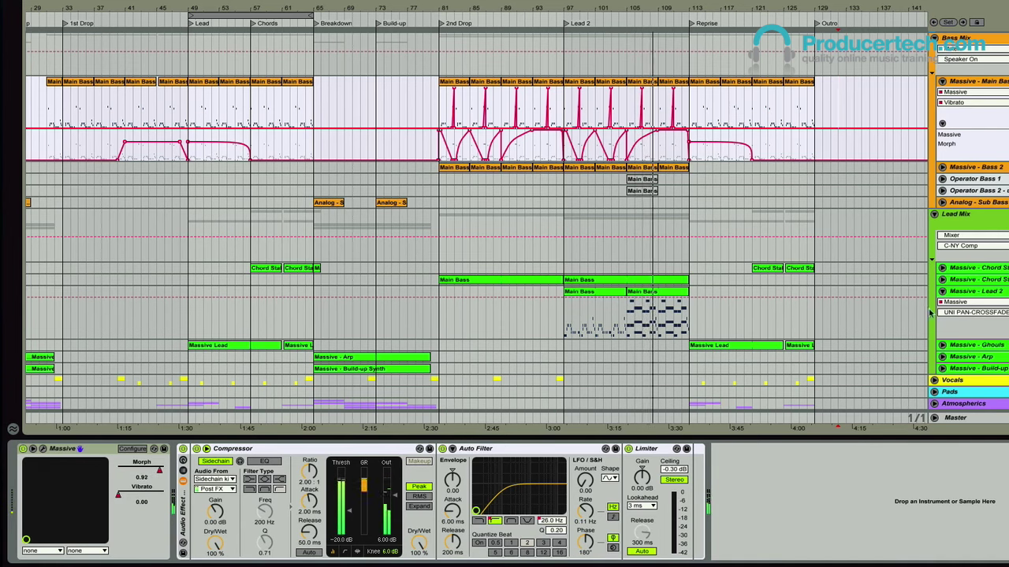
{"action": "left_click", "coordinate": [966, 300]}
{"action": "left_click", "coordinate": [978, 315]}
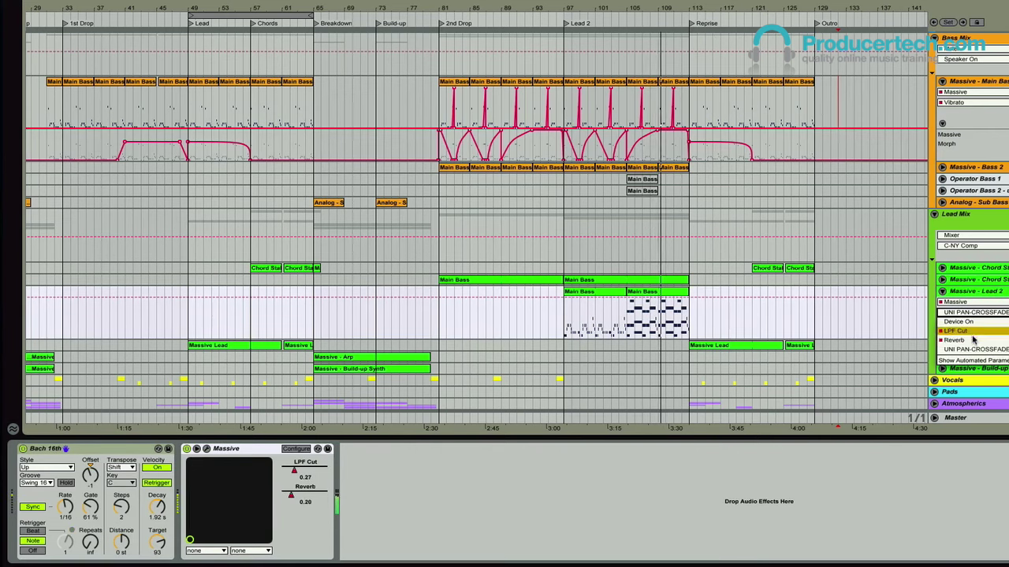
{"action": "left_click", "coordinate": [954, 339]}
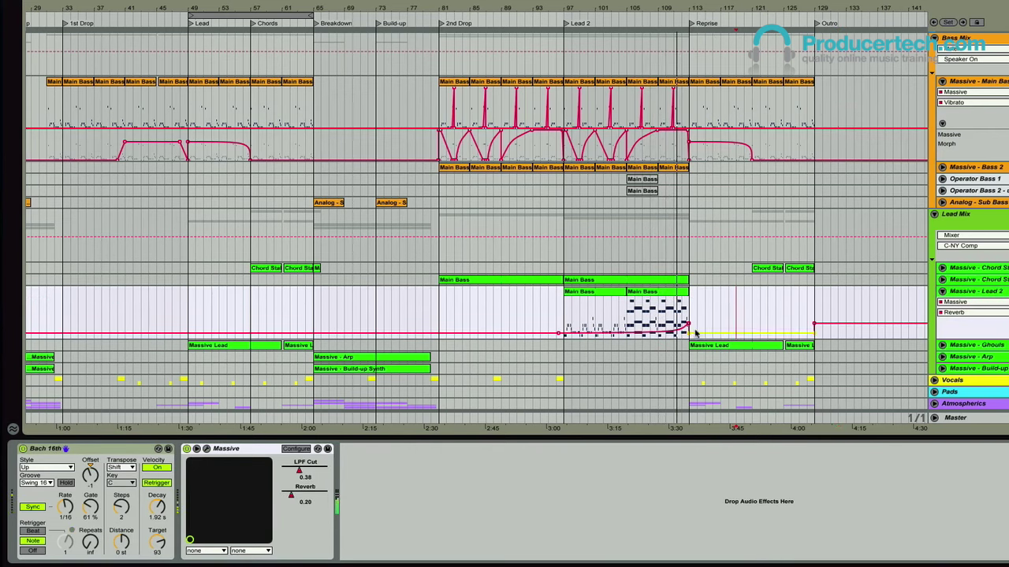
{"action": "left_click", "coordinate": [688, 332]}
{"action": "left_click", "coordinate": [738, 303]}
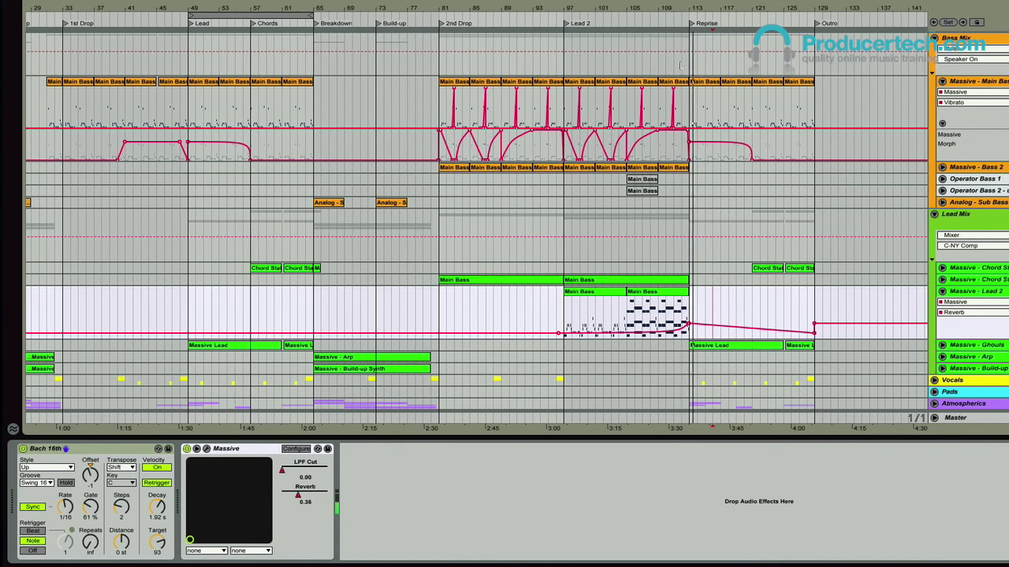
{"action": "left_click_drag", "start_coordinate": [659, 11], "coordinate": [659, 2]}
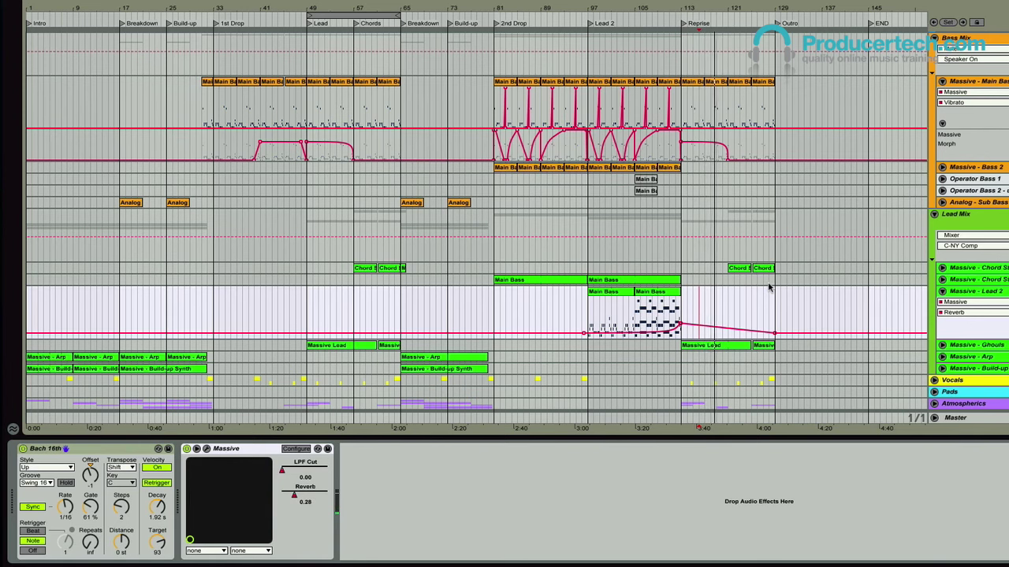
- Move the arrangement loop onto the second Breakdown and Build-up sections, bars 65 to 81
{"action": "scroll", "coordinate": [770, 287], "scroll_direction": "up", "scroll_amount": 5}
{"action": "scroll", "coordinate": [770, 288], "scroll_direction": "up", "scroll_amount": 3}
{"action": "scroll", "coordinate": [769, 286], "scroll_direction": "down", "scroll_amount": 8}
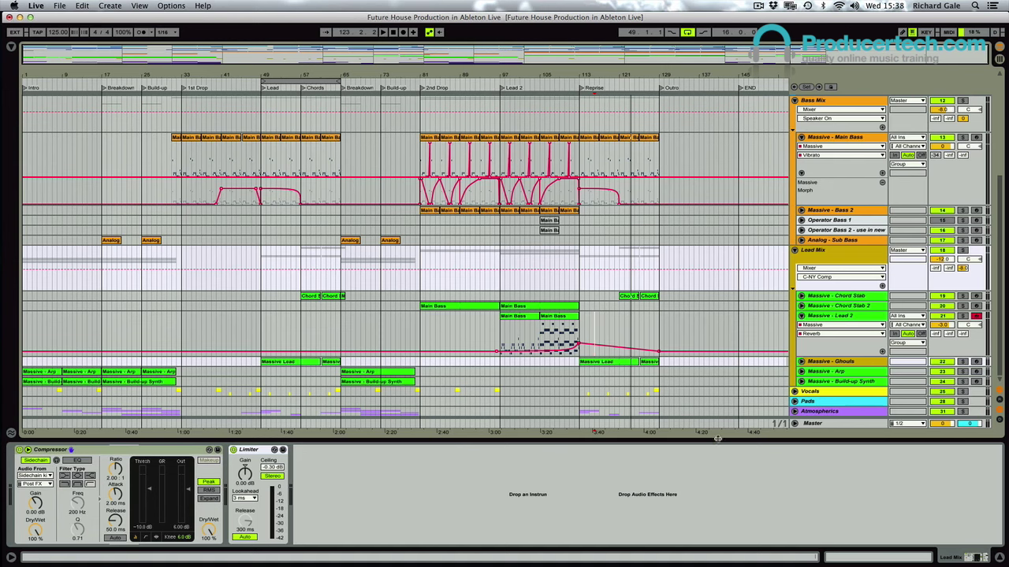
{"action": "left_click", "coordinate": [393, 75]}
{"action": "left_click_drag", "start_coordinate": [309, 80], "coordinate": [387, 79]}
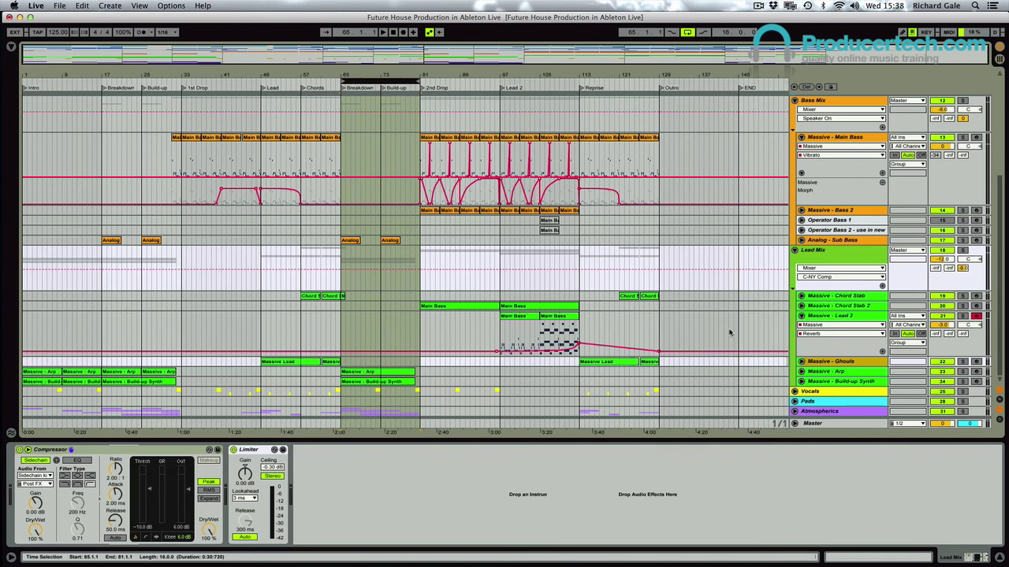
- Collapse all track groups, unfold only Pads and Atmospherics, and loop the selected bars 65 to 81
{"action": "left_click", "coordinate": [794, 250]}
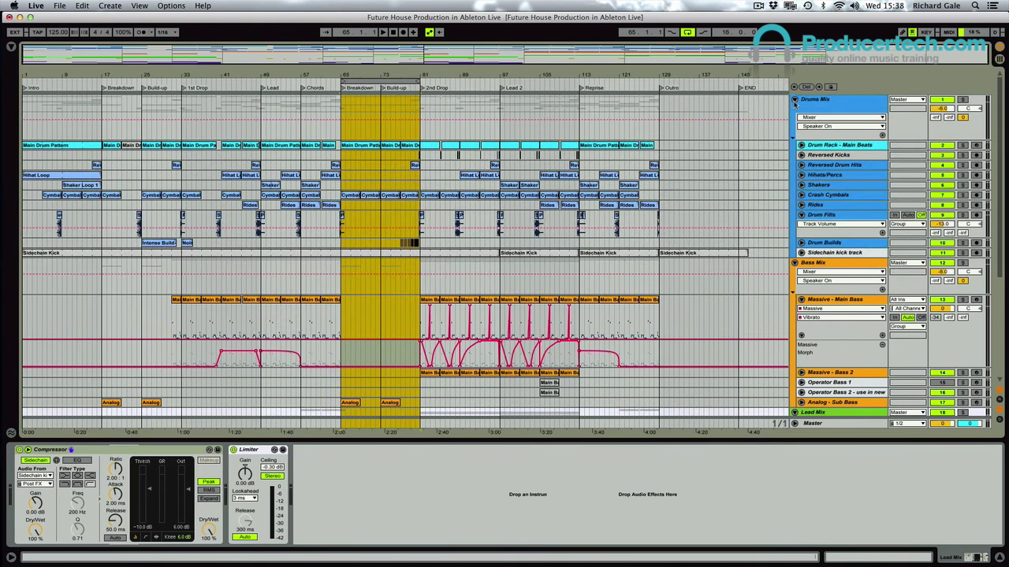
{"action": "left_click", "coordinate": [794, 100], "text": "alt"}
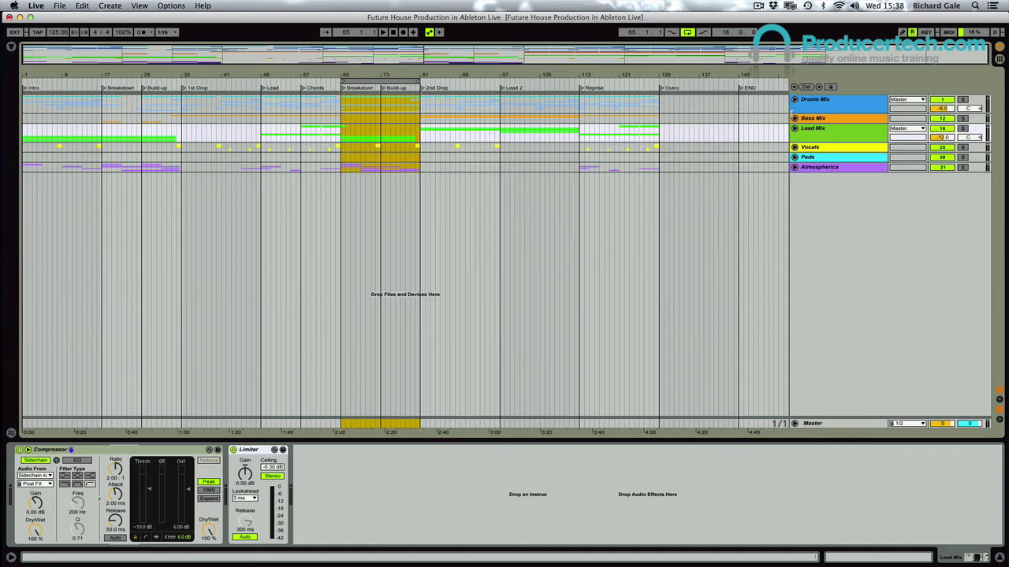
{"action": "left_click", "coordinate": [794, 167], "text": "alt"}
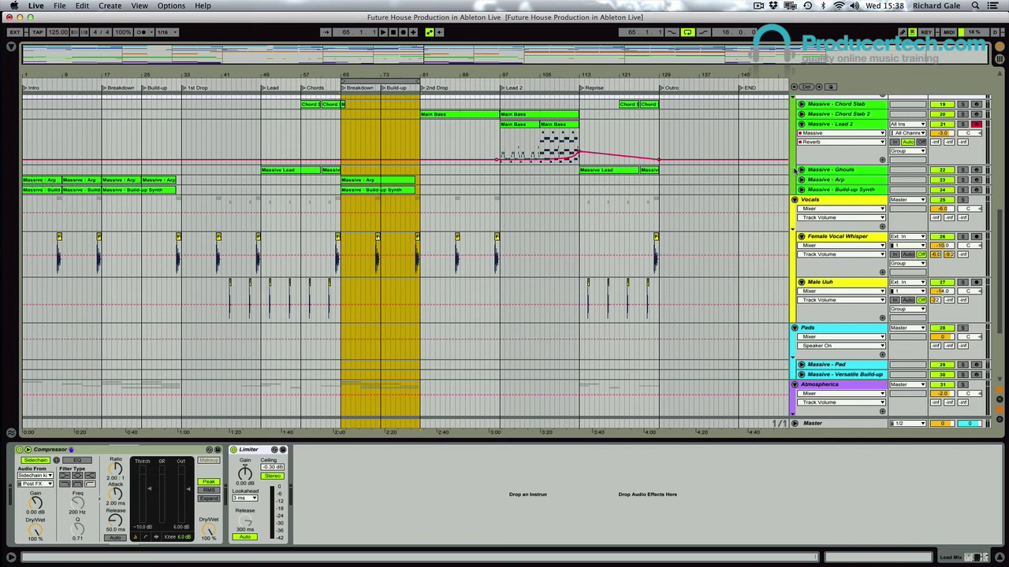
{"action": "left_click", "coordinate": [794, 200], "text": "alt"}
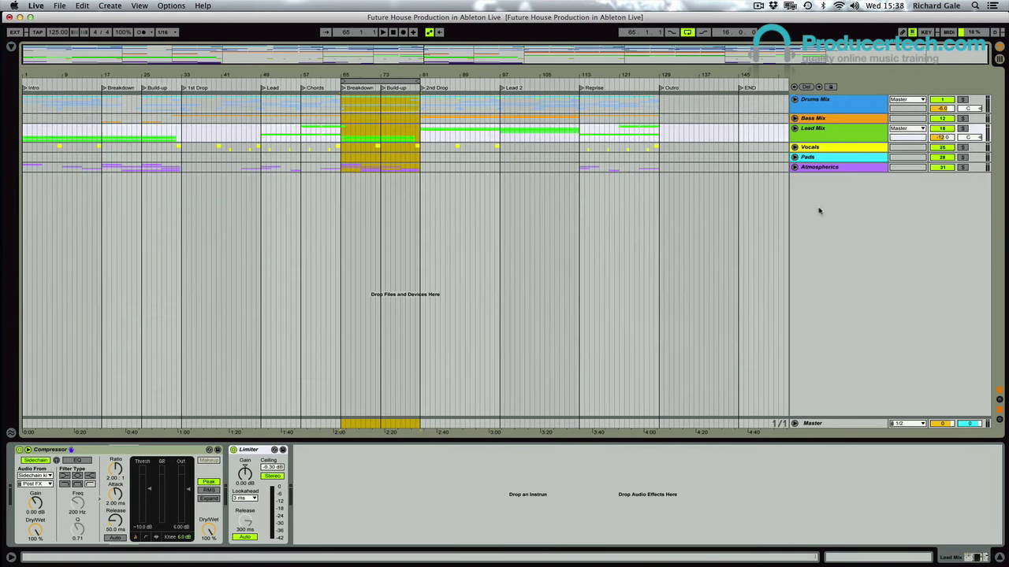
{"action": "left_click", "coordinate": [794, 166]}
{"action": "left_click", "coordinate": [794, 157]}
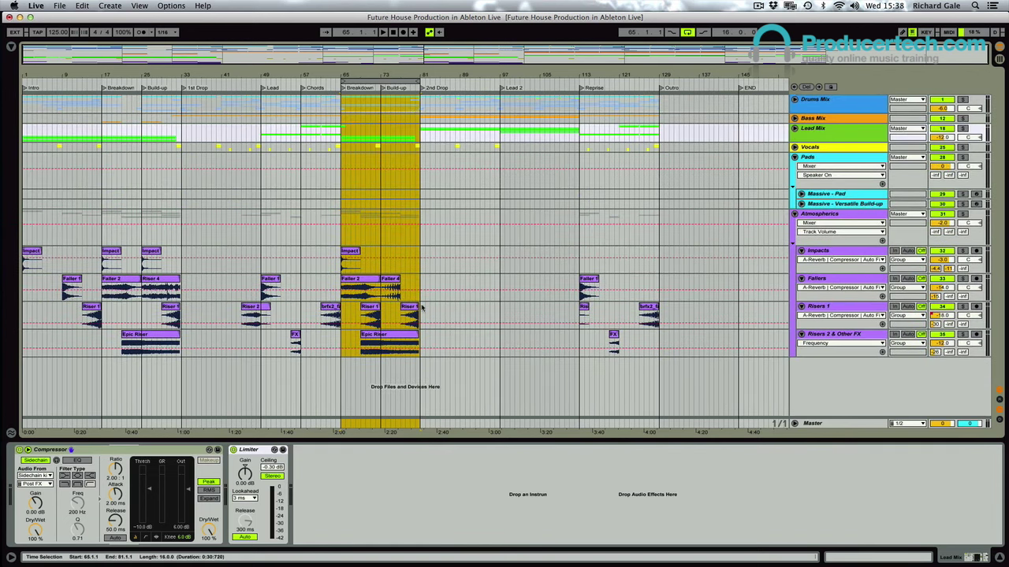
{"action": "key", "text": "super+l"}
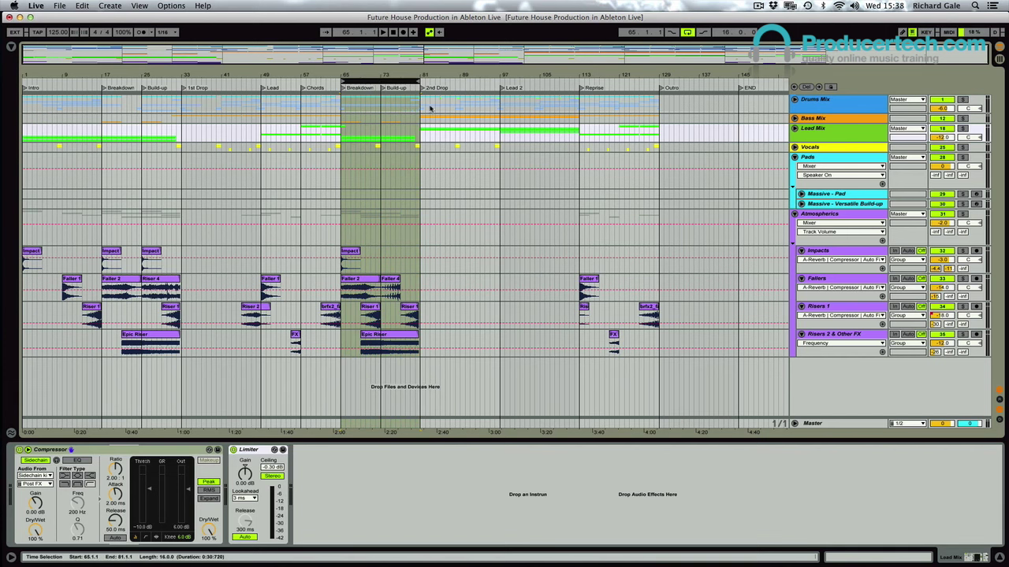